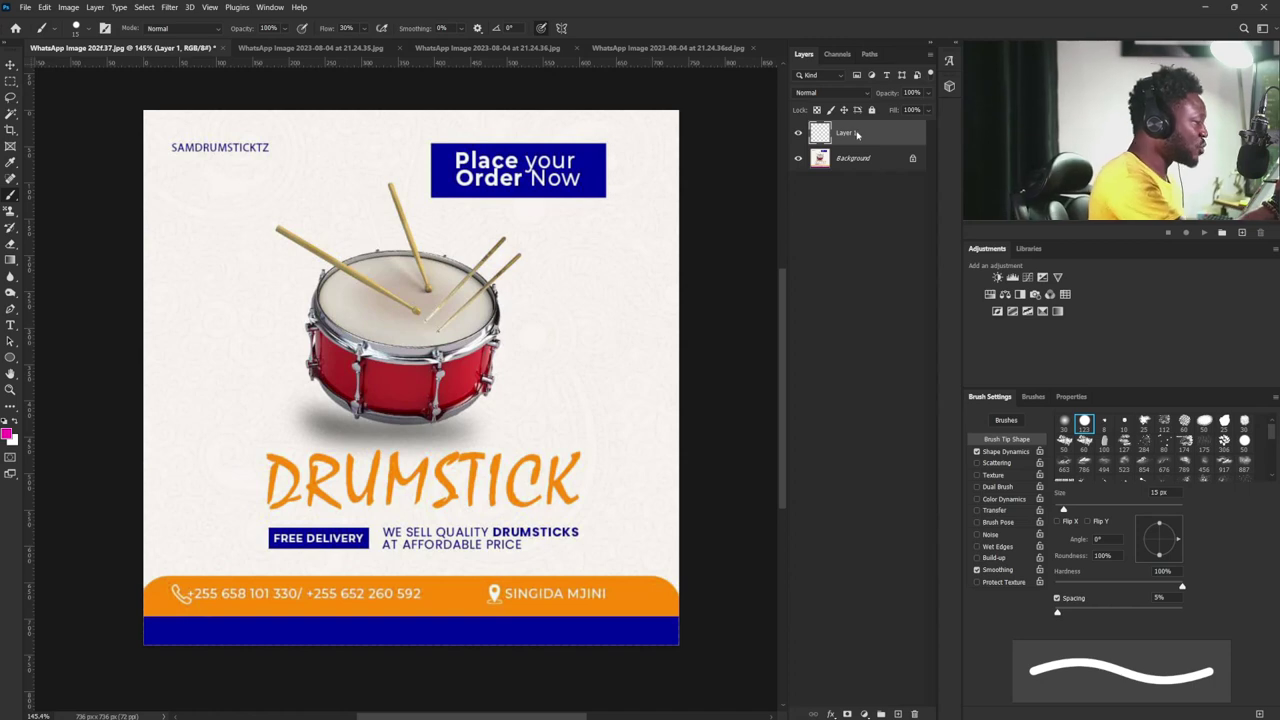
- Shrink the Brush tool from 15 px down to a thin 5 px
{"action": "key", "text": "bracketleft"}
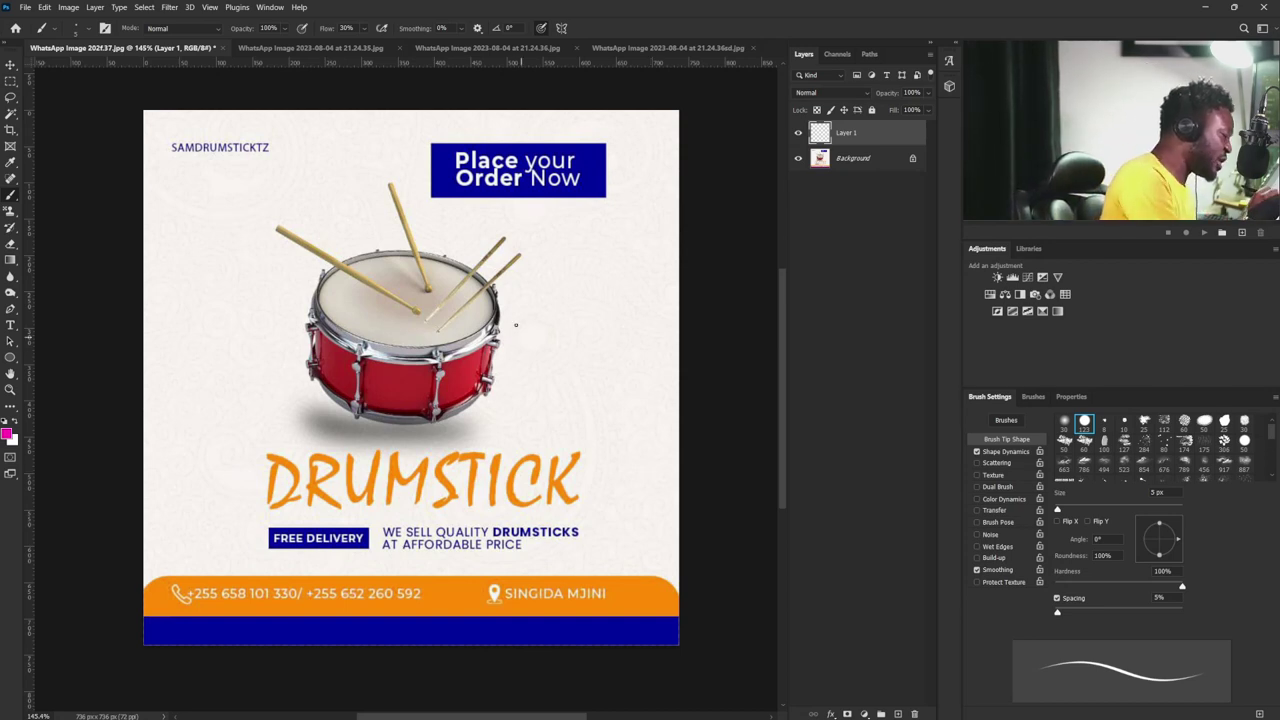
- Hand-write magenta 1, 2, 3 by the drum, order box and DRUMSTICK, plus a note and an X
{"action": "left_click_drag", "start_coordinate": [507, 310], "coordinate": [508, 326]}
{"action": "left_click_drag", "start_coordinate": [605, 155], "coordinate": [637, 174]}
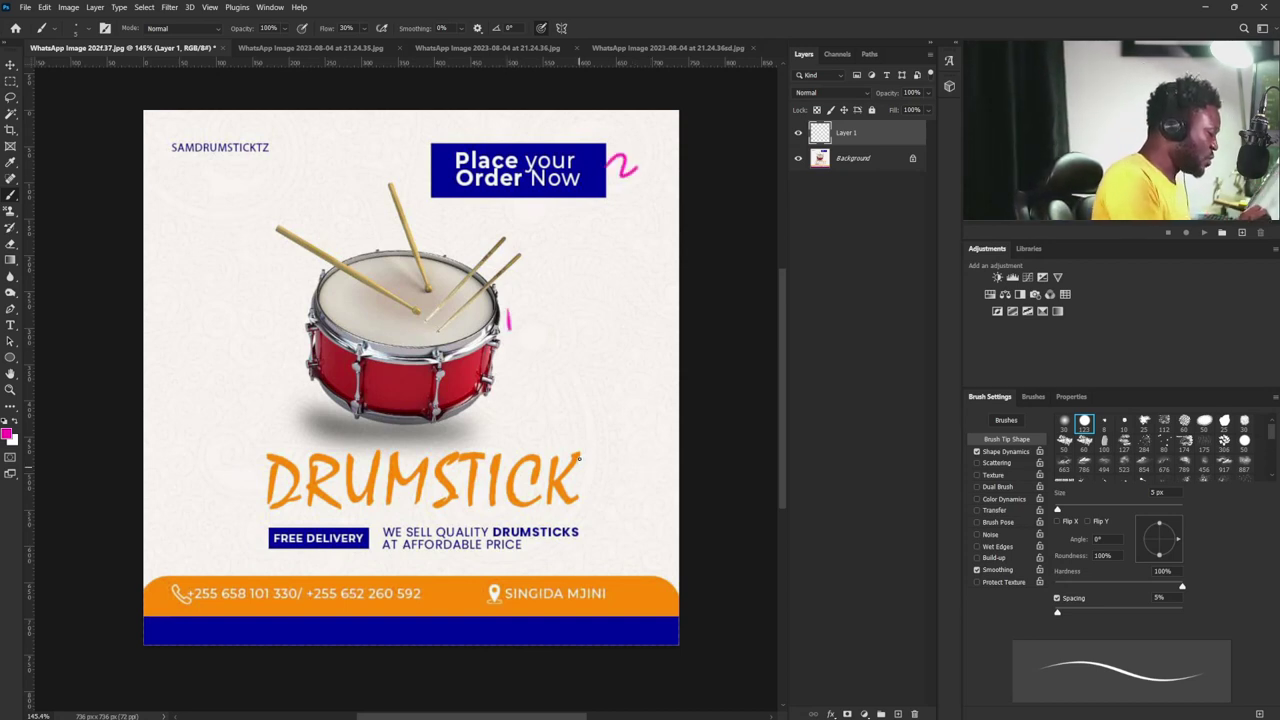
{"action": "mouse_move", "coordinate": [578, 458]}
{"action": "left_mouse_down"}
{"action": "mouse_move", "coordinate": [590, 462]}
{"action": "mouse_move", "coordinate": [584, 492]}
{"action": "left_mouse_up"}
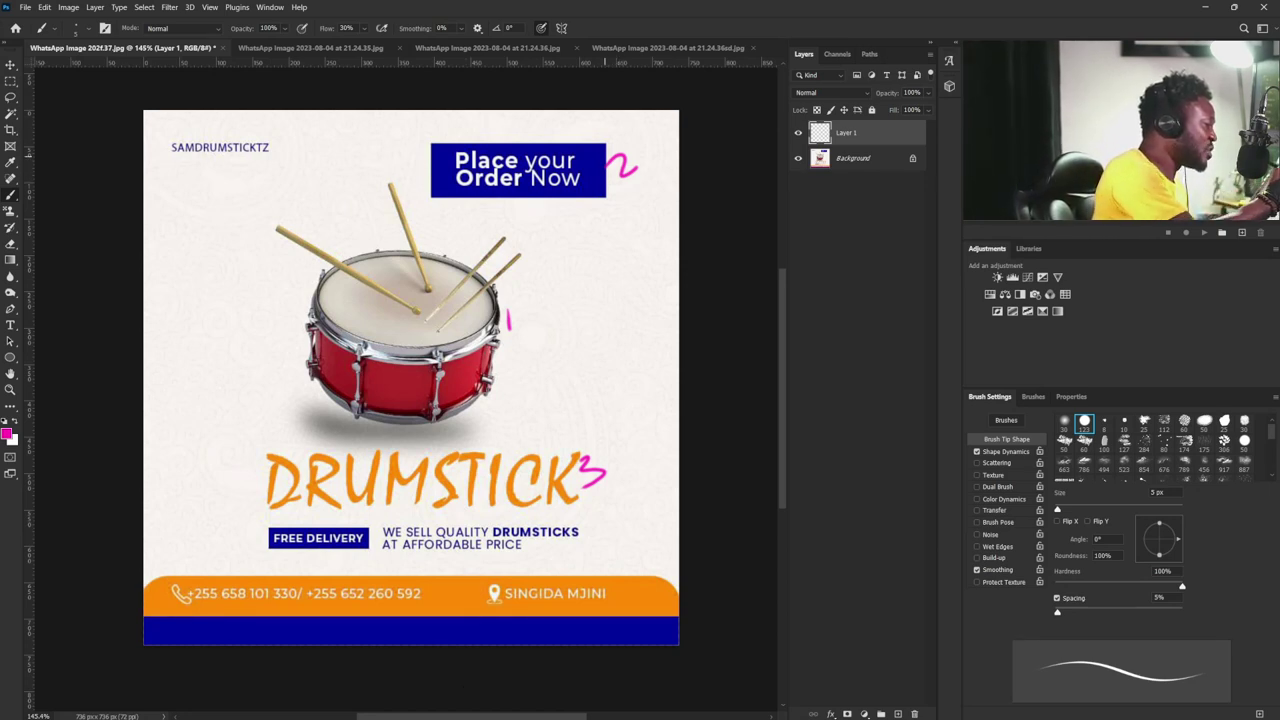
{"action": "left_click_drag", "start_coordinate": [603, 138], "coordinate": [631, 130]}
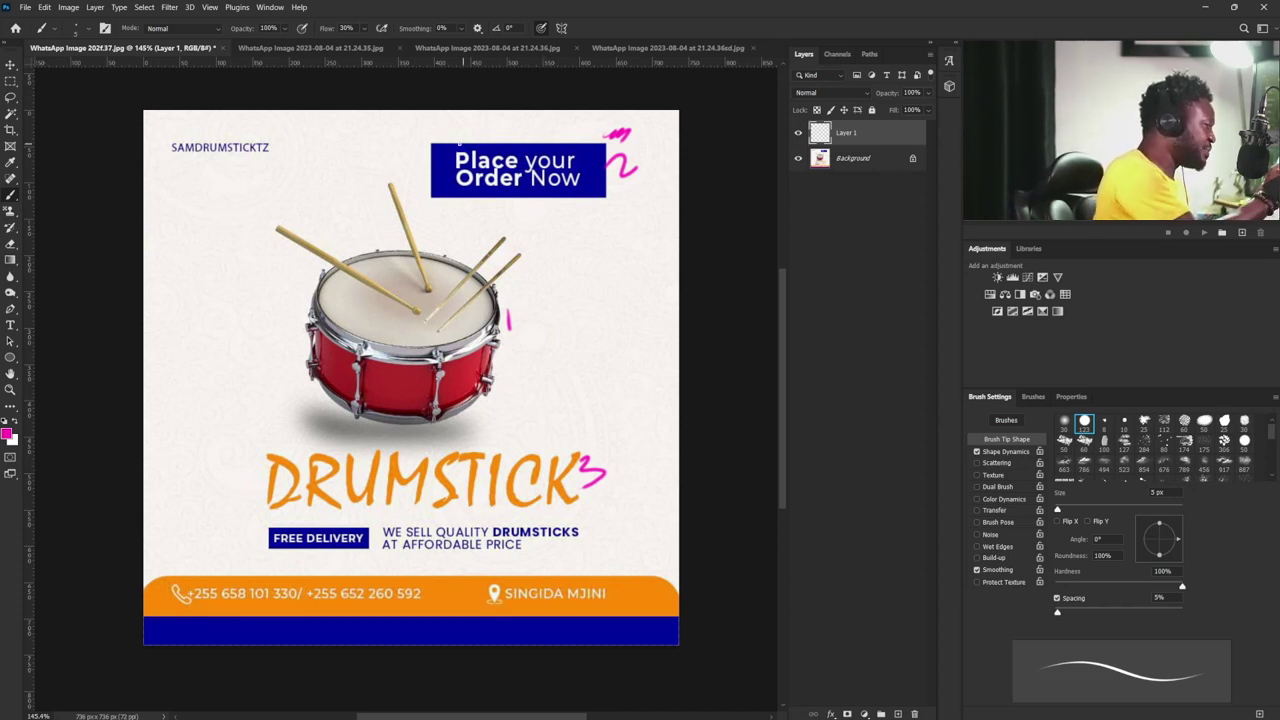
{"action": "mouse_move", "coordinate": [422, 128]}
{"action": "left_mouse_down"}
{"action": "mouse_move", "coordinate": [429, 206]}
{"action": "mouse_move", "coordinate": [548, 194]}
{"action": "left_mouse_up"}
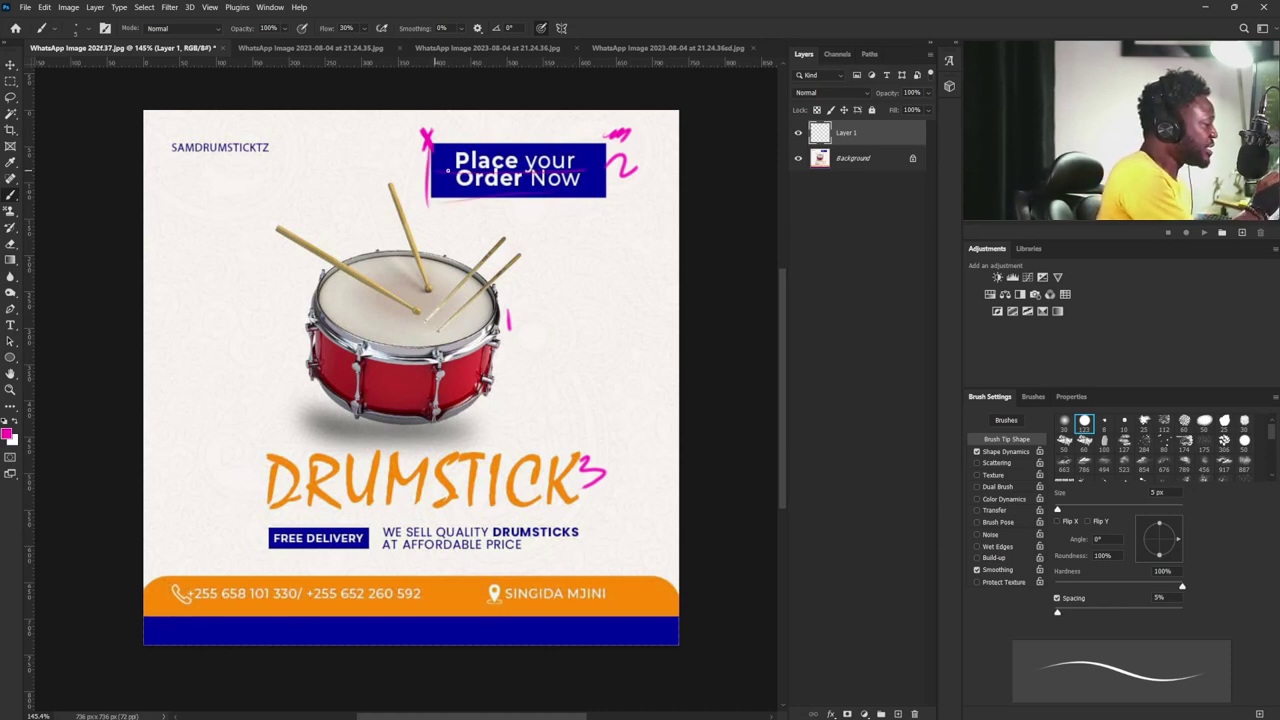
- Strike through 'Place your Order Now' with a magenta line, retraced twice to thicken it
{"action": "left_click_drag", "start_coordinate": [447, 173], "coordinate": [586, 174]}
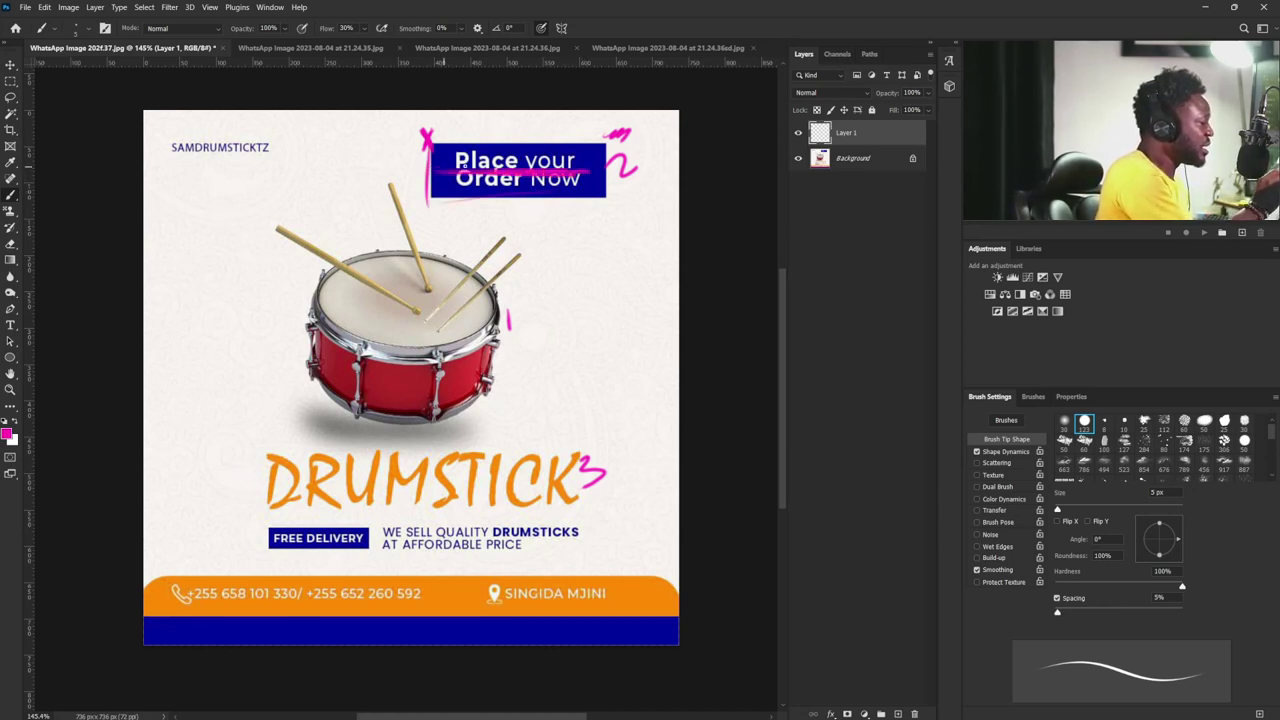
{"action": "left_click_drag", "start_coordinate": [440, 172], "coordinate": [566, 170]}
{"action": "left_click_drag", "start_coordinate": [488, 167], "coordinate": [564, 167]}
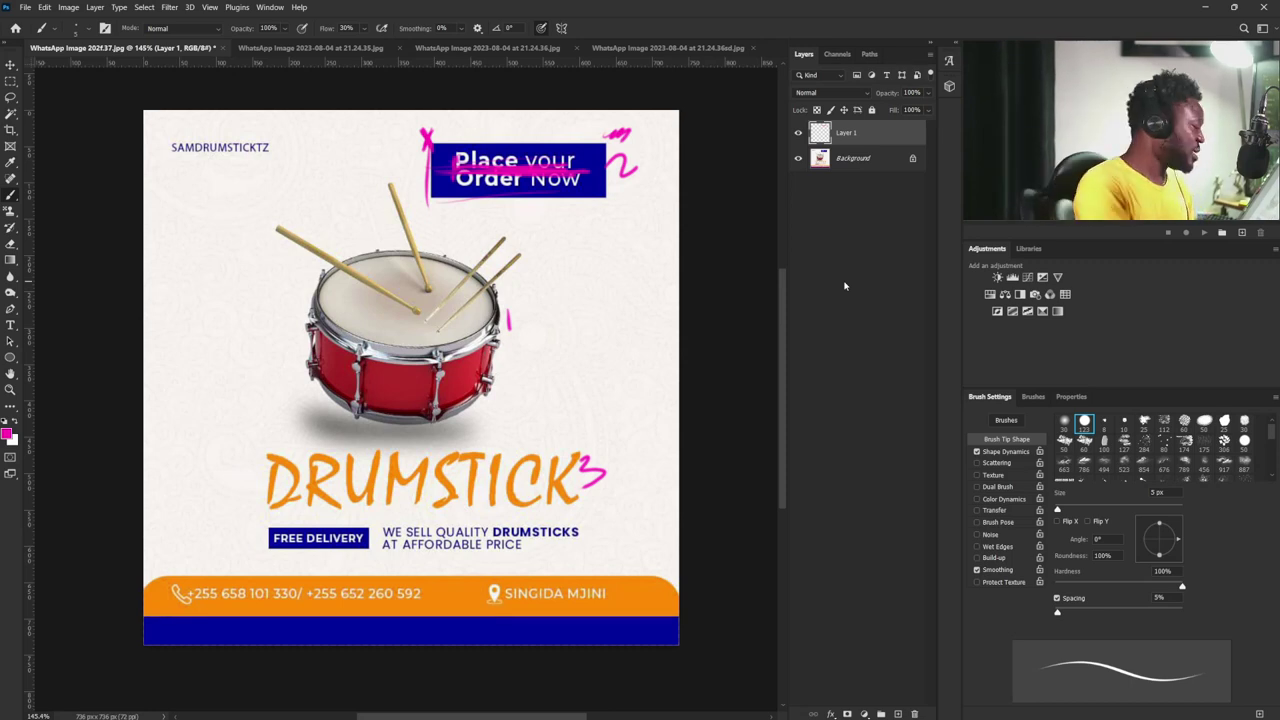
- Add a small note above the 3 and a freehand magenta outline around the drum
{"action": "mouse_move", "coordinate": [576, 452]}
{"action": "left_mouse_down"}
{"action": "mouse_move", "coordinate": [578, 436]}
{"action": "mouse_move", "coordinate": [592, 437]}
{"action": "left_mouse_up"}
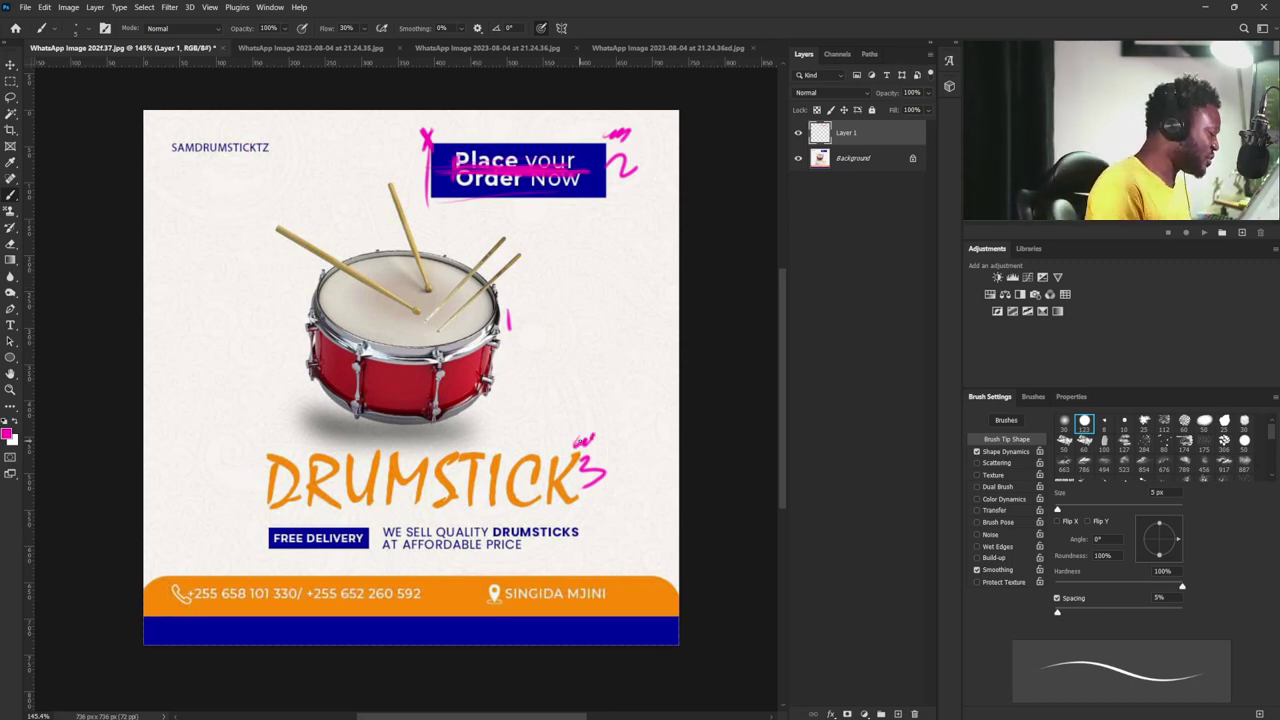
{"action": "left_click_drag", "start_coordinate": [272, 232], "coordinate": [548, 238]}
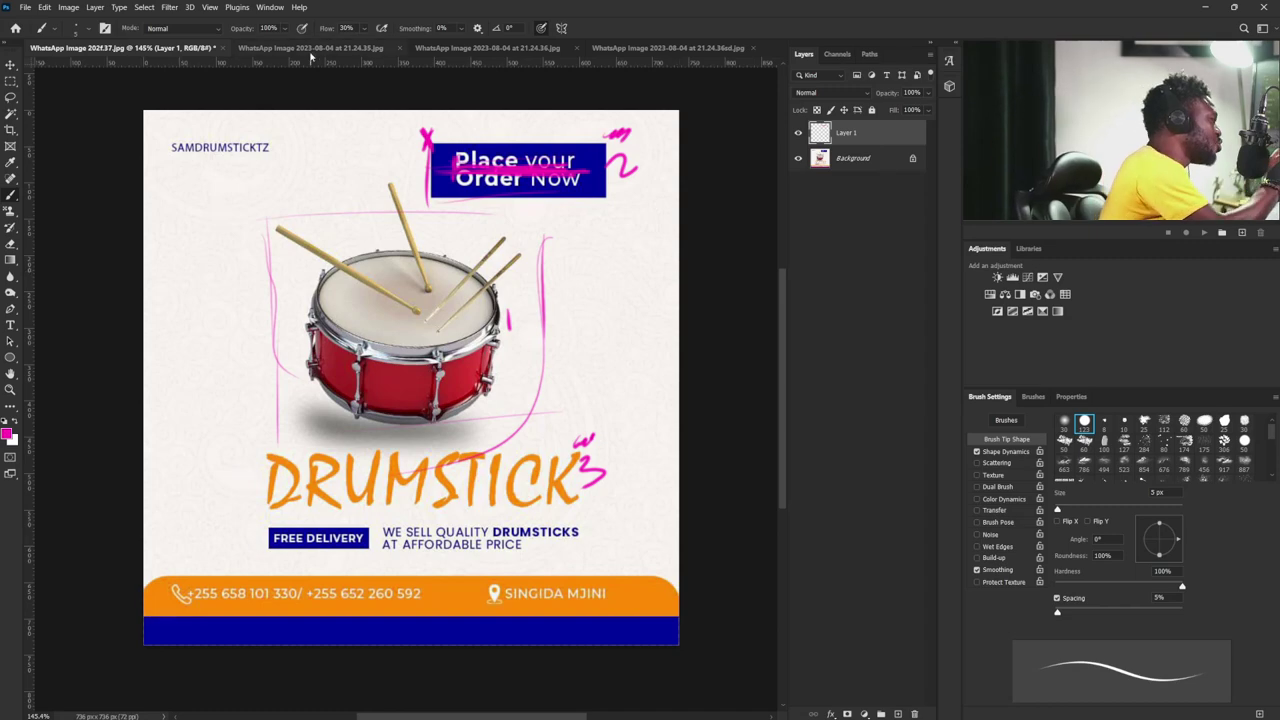
- Bring up the Christianity & Finance flyer from the second document tab
{"action": "left_click", "coordinate": [310, 48]}
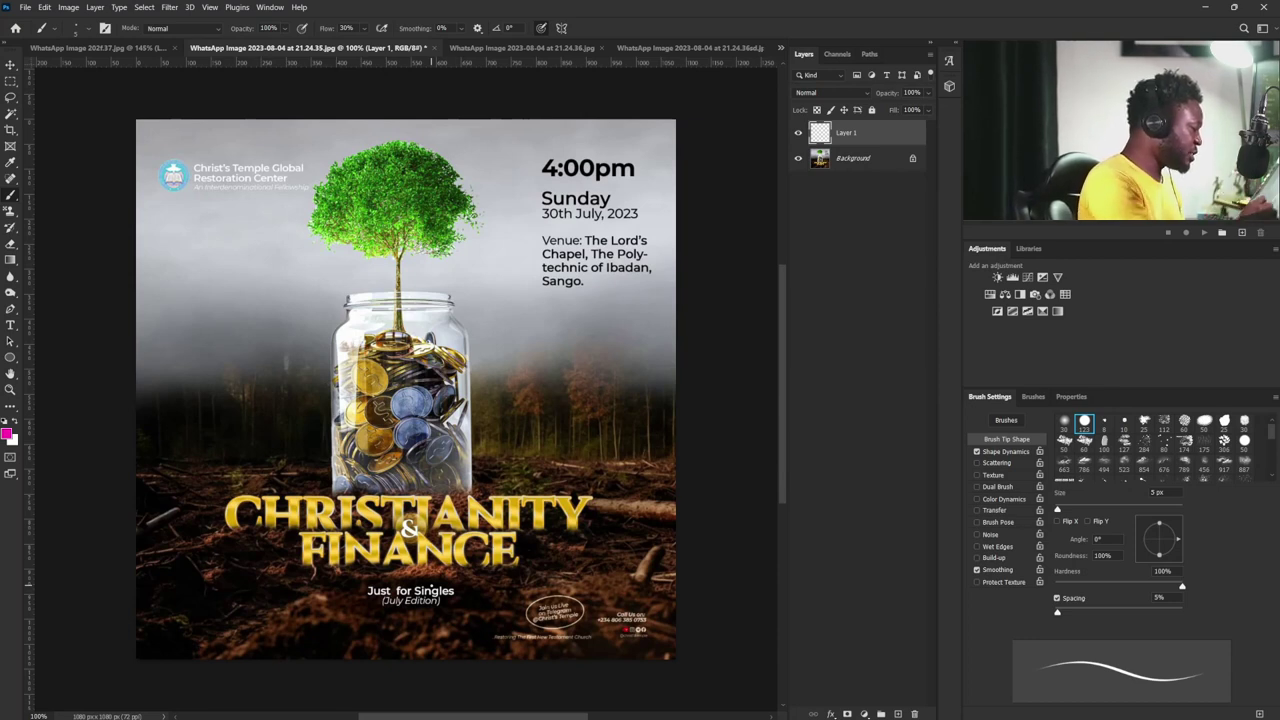
- Scribble magenta marks by CHRISTIANITY, around the jar and beside 4:00pm, and write 'Negative' right of the jar
{"action": "mouse_move", "coordinate": [196, 476]}
{"action": "left_mouse_down"}
{"action": "mouse_move", "coordinate": [208, 498]}
{"action": "mouse_move", "coordinate": [238, 464]}
{"action": "mouse_move", "coordinate": [292, 468]}
{"action": "mouse_move", "coordinate": [282, 486]}
{"action": "left_mouse_up"}
{"action": "left_click_drag", "start_coordinate": [518, 455], "coordinate": [604, 468]}
{"action": "left_click_drag", "start_coordinate": [392, 415], "coordinate": [436, 438]}
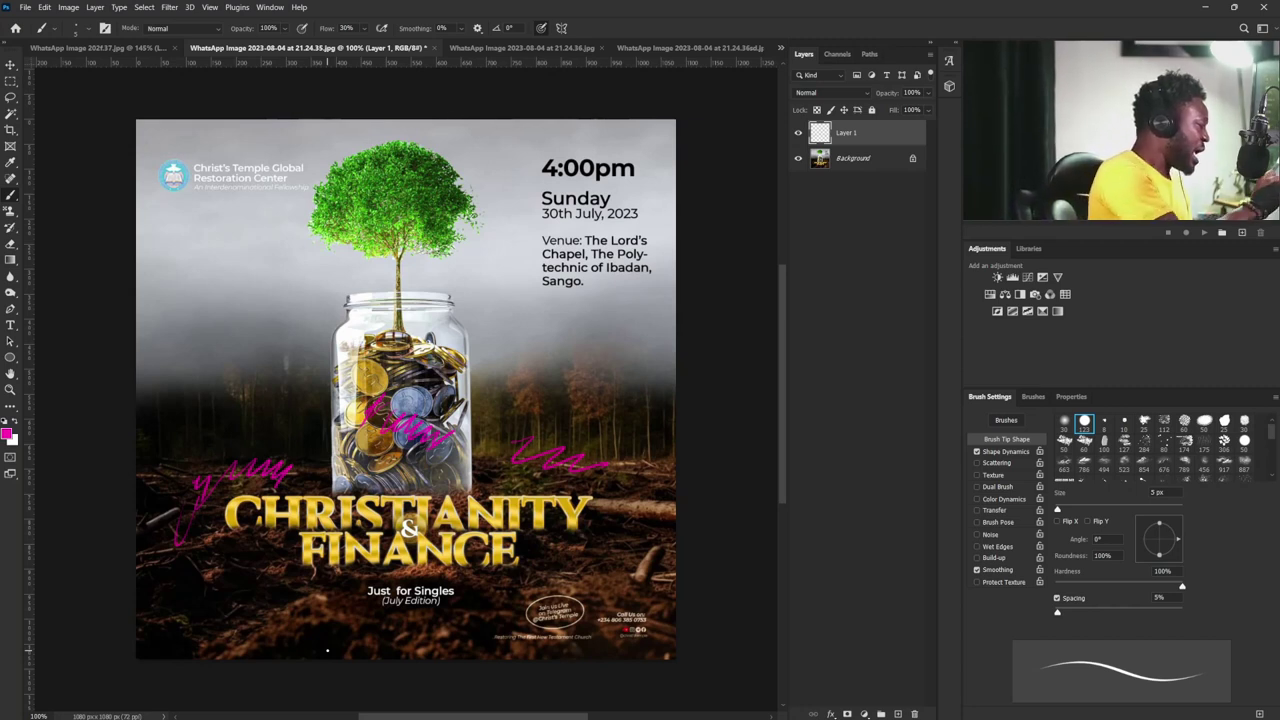
{"action": "mouse_move", "coordinate": [504, 188]}
{"action": "left_mouse_down"}
{"action": "mouse_move", "coordinate": [506, 175]}
{"action": "mouse_move", "coordinate": [509, 186]}
{"action": "left_mouse_up"}
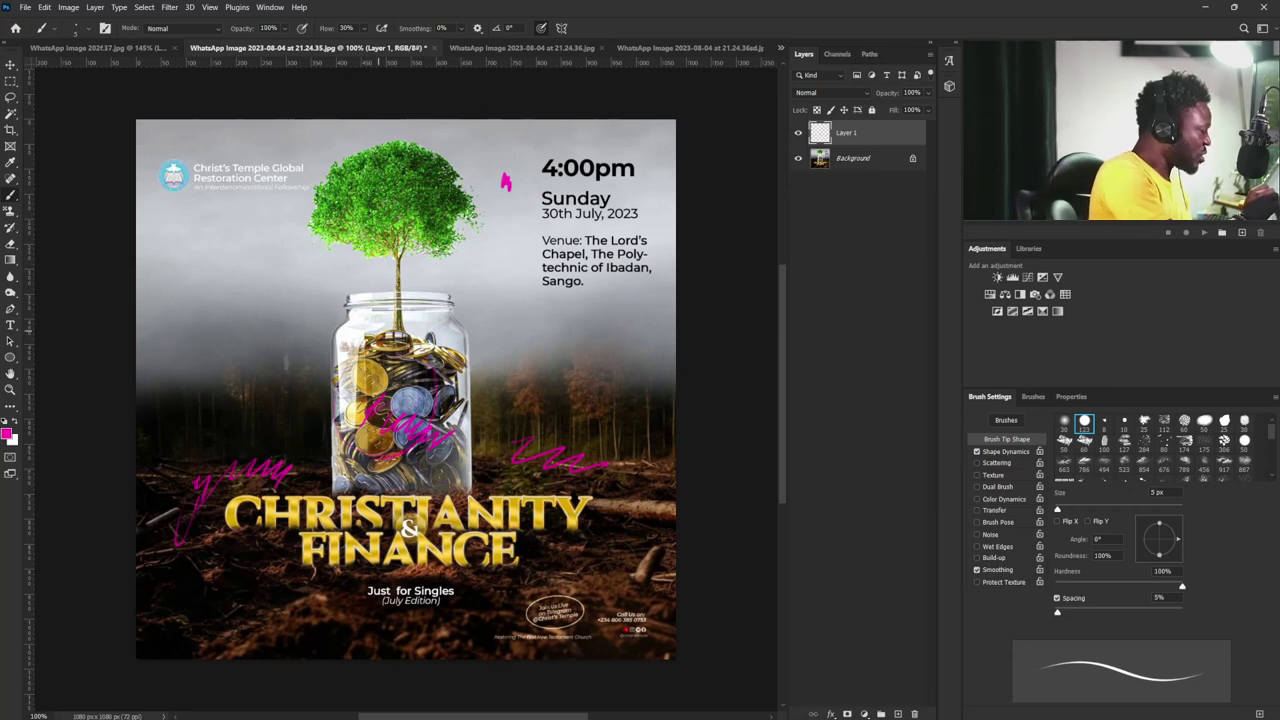
{"action": "left_click_drag", "start_coordinate": [356, 356], "coordinate": [342, 428]}
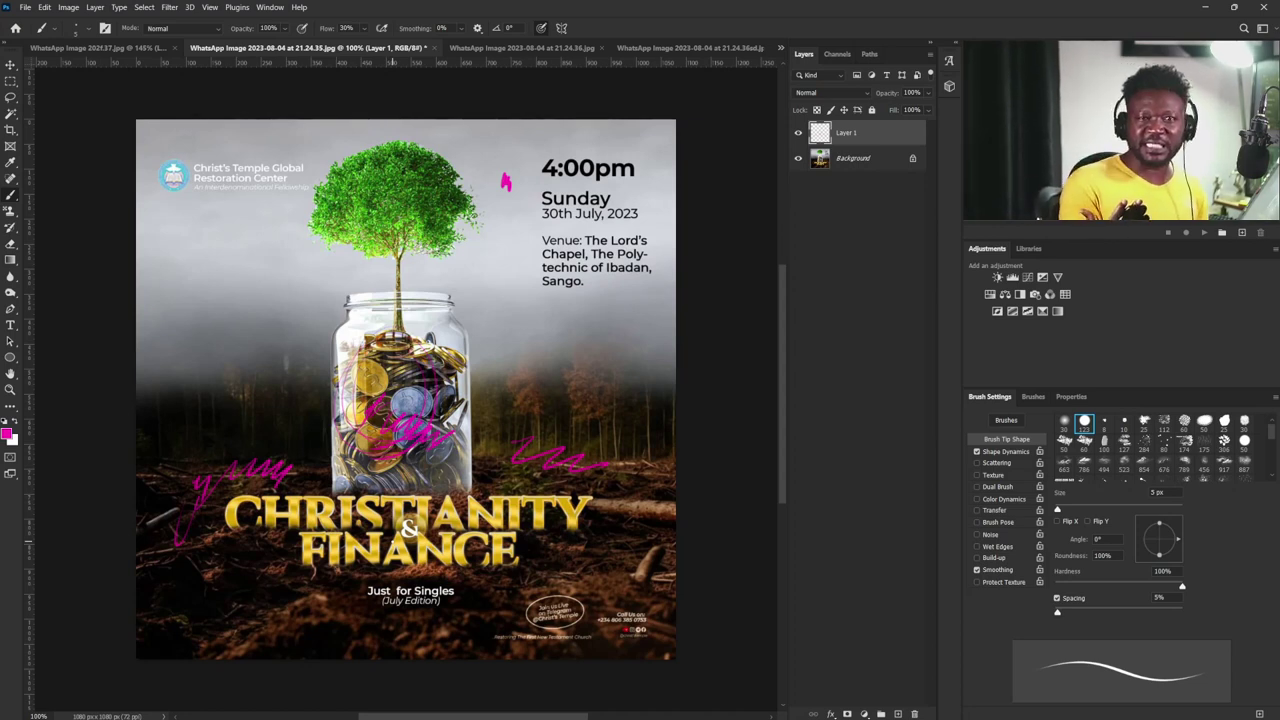
{"action": "left_click_drag", "start_coordinate": [459, 333], "coordinate": [467, 324]}
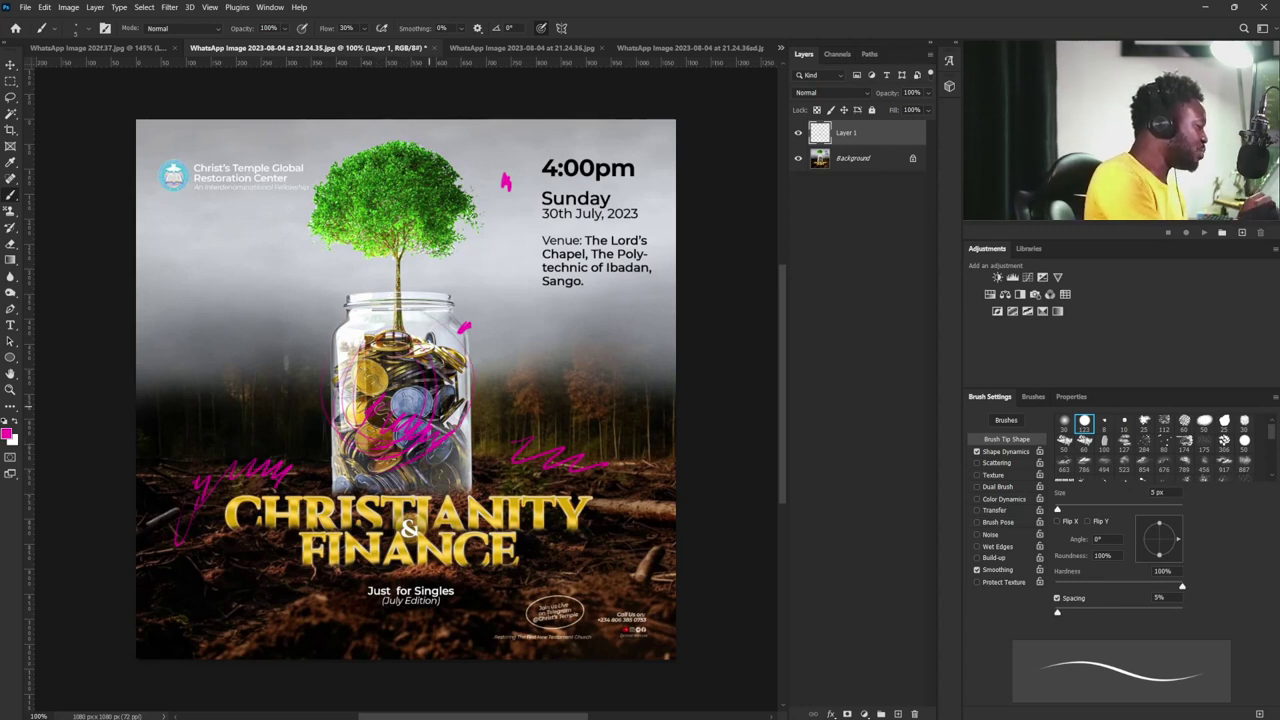
{"action": "mouse_move", "coordinate": [483, 352]}
{"action": "left_mouse_down"}
{"action": "mouse_move", "coordinate": [553, 337]}
{"action": "mouse_move", "coordinate": [564, 317]}
{"action": "mouse_move", "coordinate": [570, 333]}
{"action": "mouse_move", "coordinate": [611, 320]}
{"action": "left_mouse_up"}
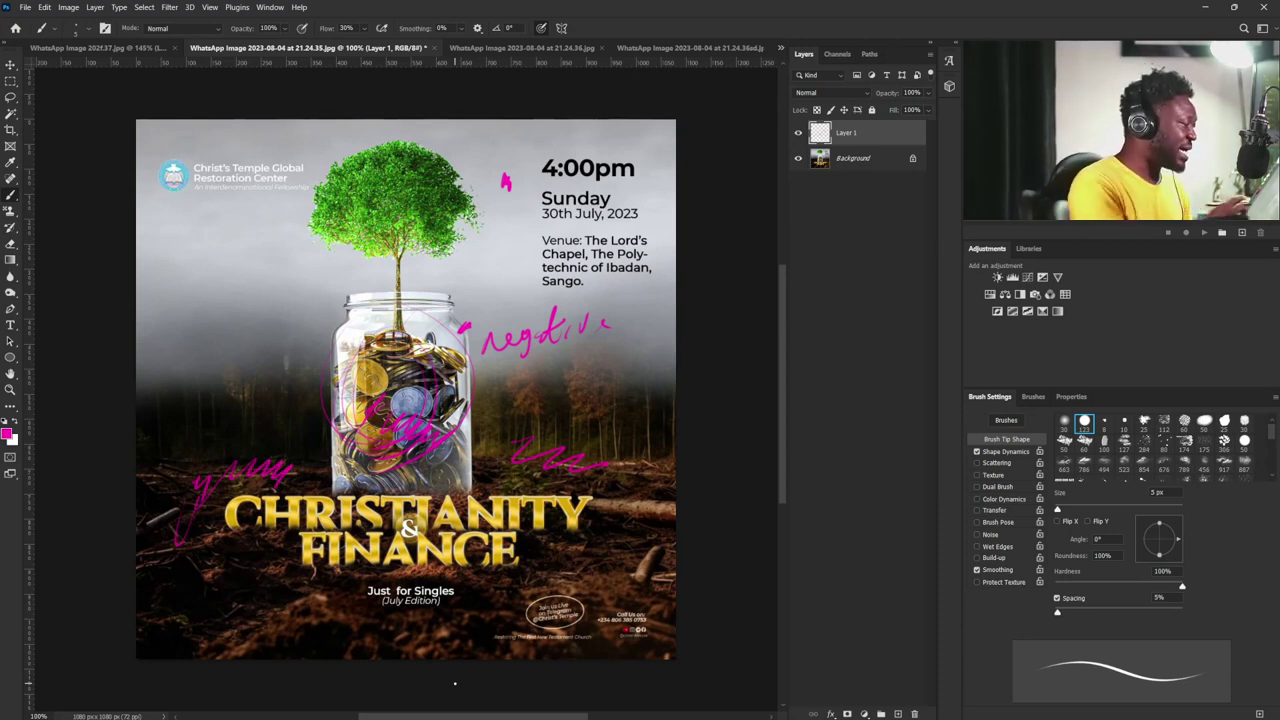
- Hide Layer 1's notes, dismiss the warning, and add a new empty Layer 2
{"action": "left_click", "coordinate": [798, 132]}
{"action": "left_click", "coordinate": [417, 383]}
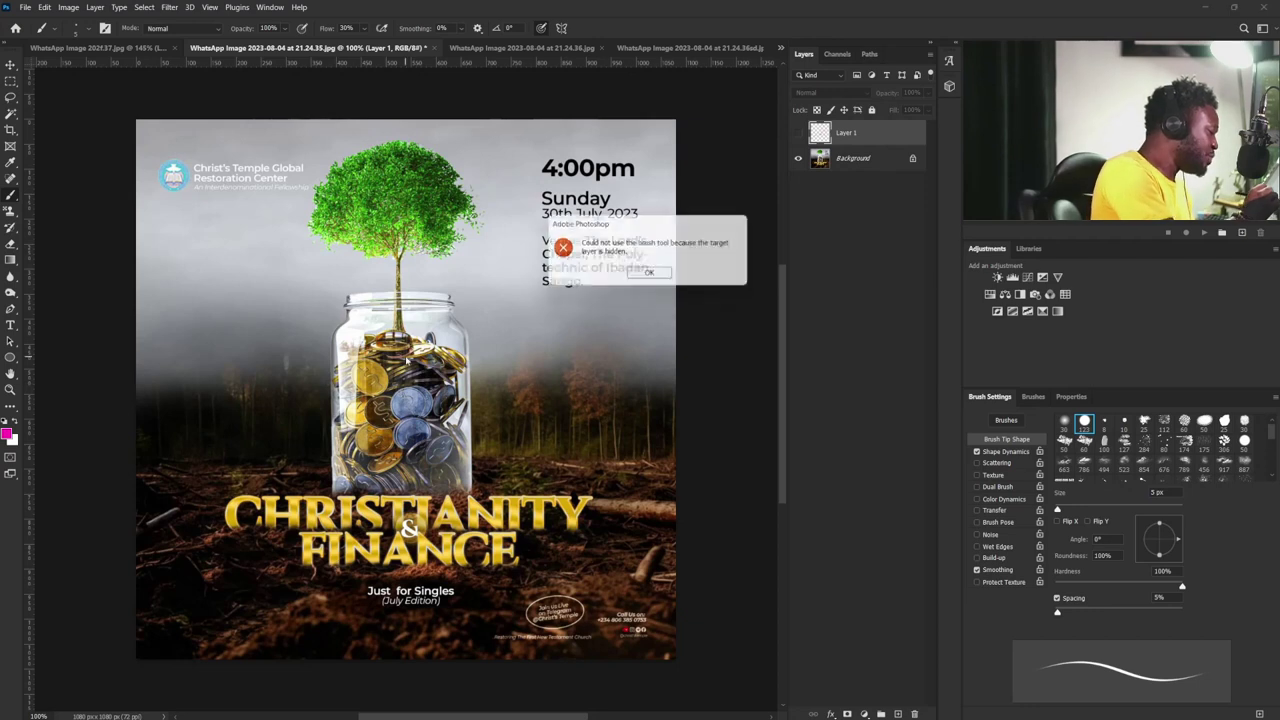
{"action": "left_click", "coordinate": [655, 272]}
{"action": "left_click", "coordinate": [898, 714]}
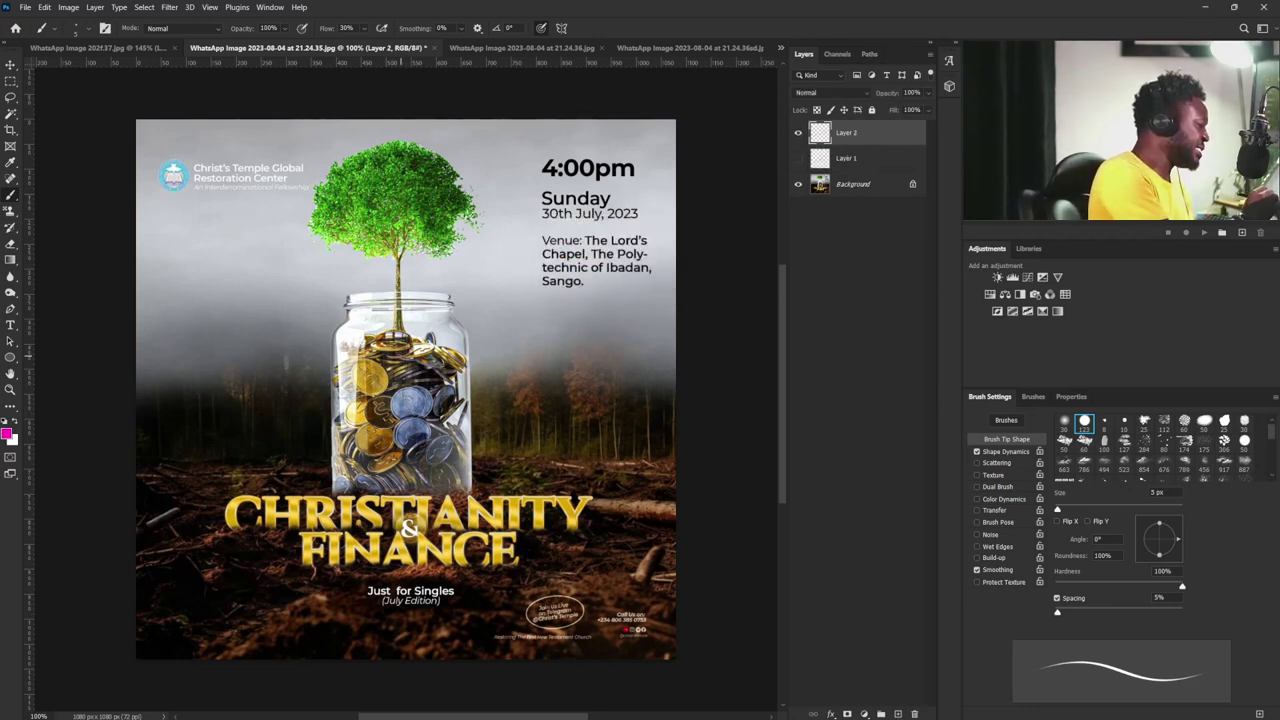
- Brush magenta strokes down the jar's coins on Layer 2, then select Background
{"action": "left_click_drag", "start_coordinate": [406, 332], "coordinate": [430, 348]}
{"action": "left_click_drag", "start_coordinate": [405, 402], "coordinate": [430, 426]}
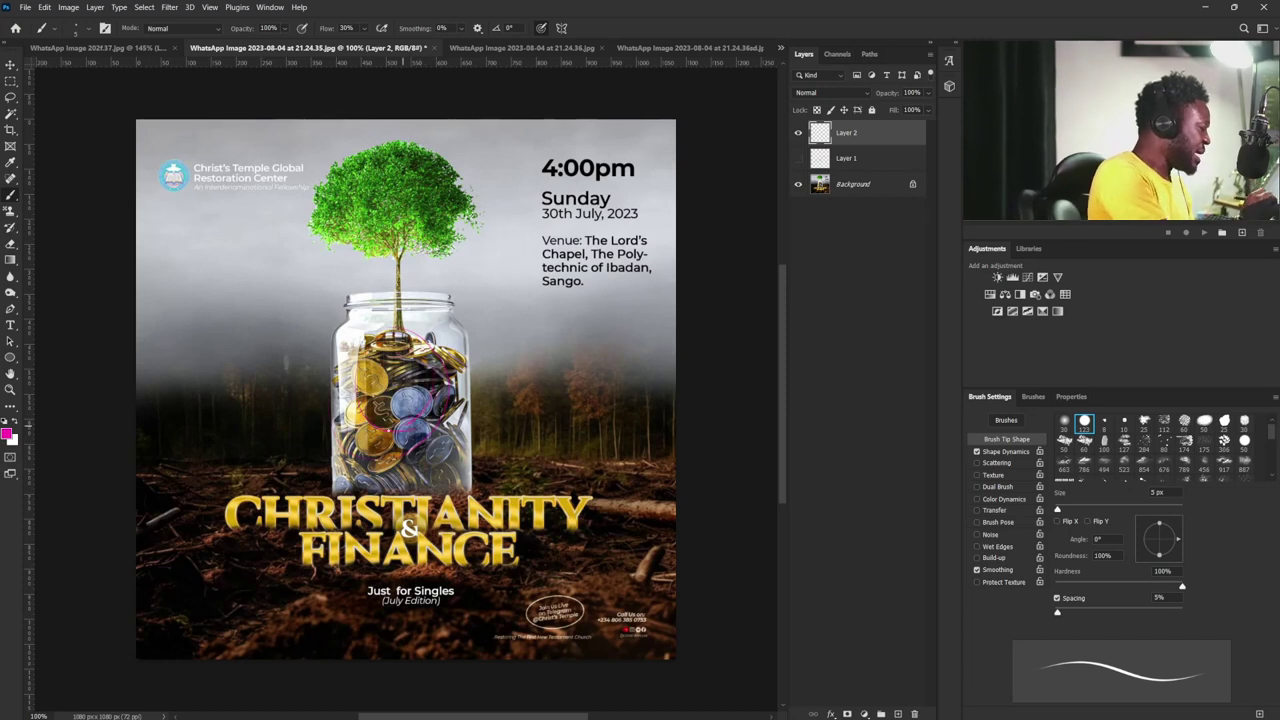
{"action": "left_click", "coordinate": [845, 188]}
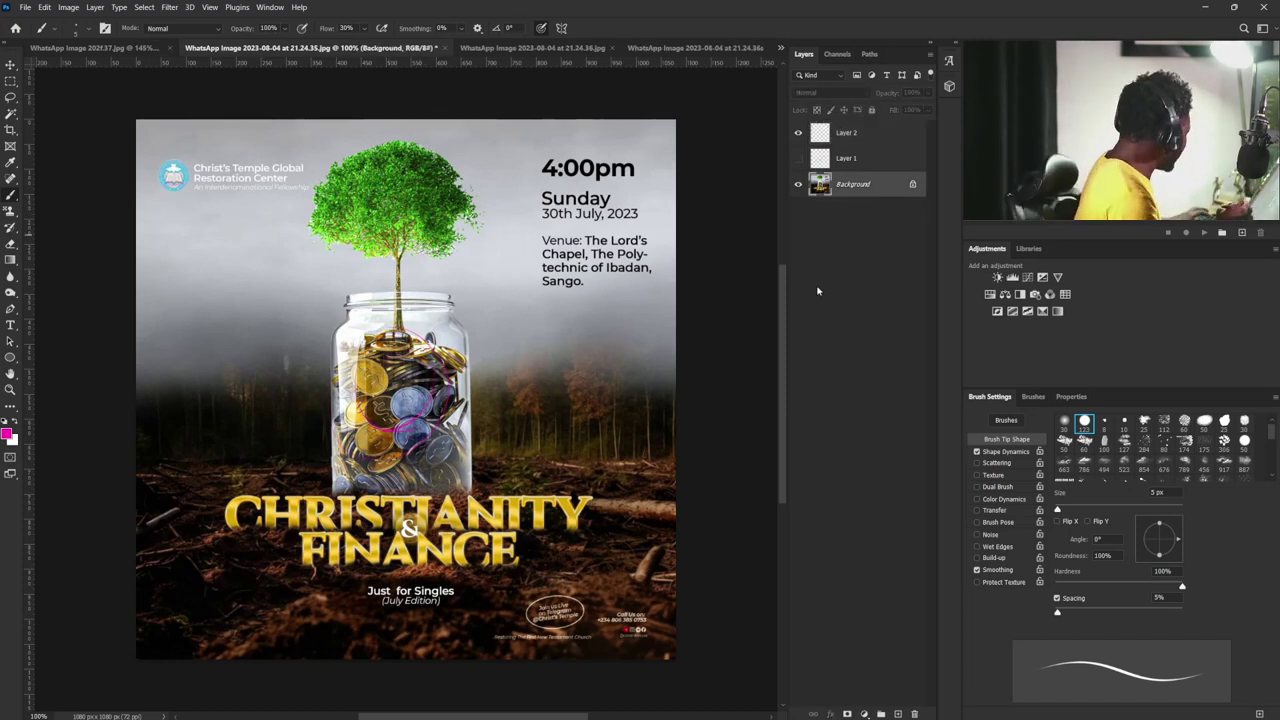
- Duplicate the Background as a greyscale copy, hide Layer 2, and add a new empty layer
{"action": "key", "text": "ctrl+j"}
{"action": "key", "text": "ctrl+shift+u"}
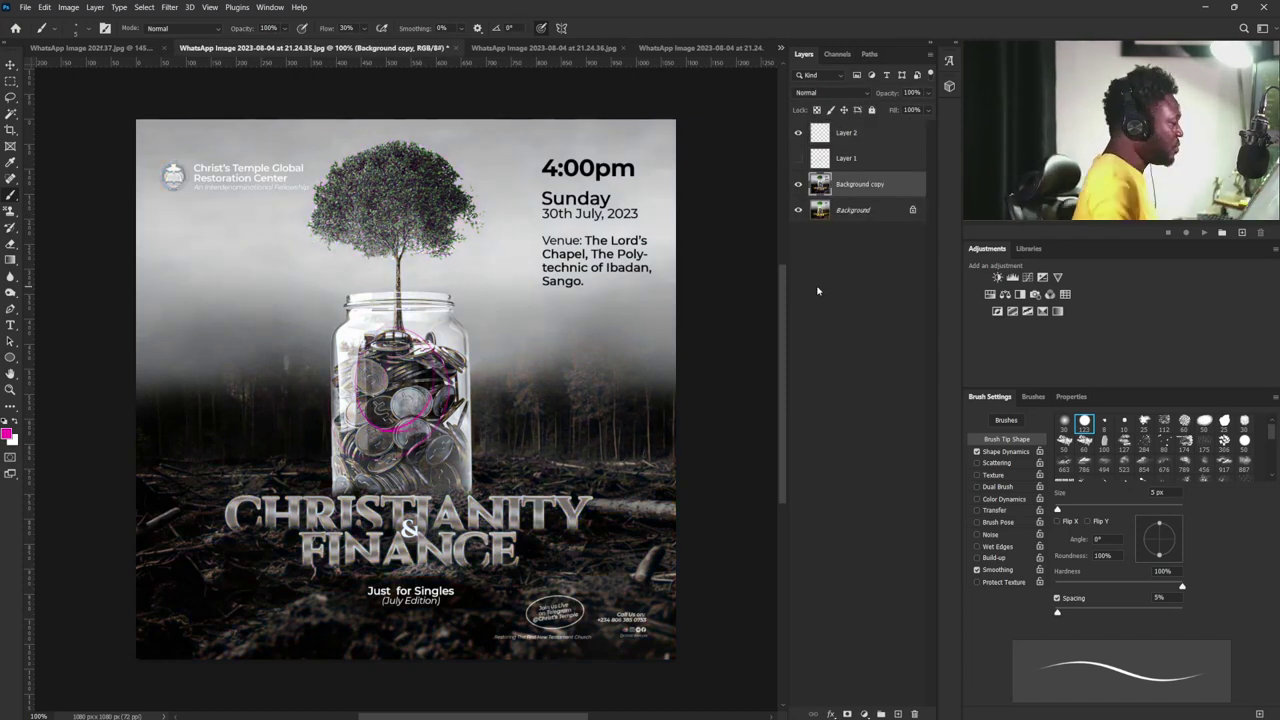
{"action": "left_click", "coordinate": [798, 133]}
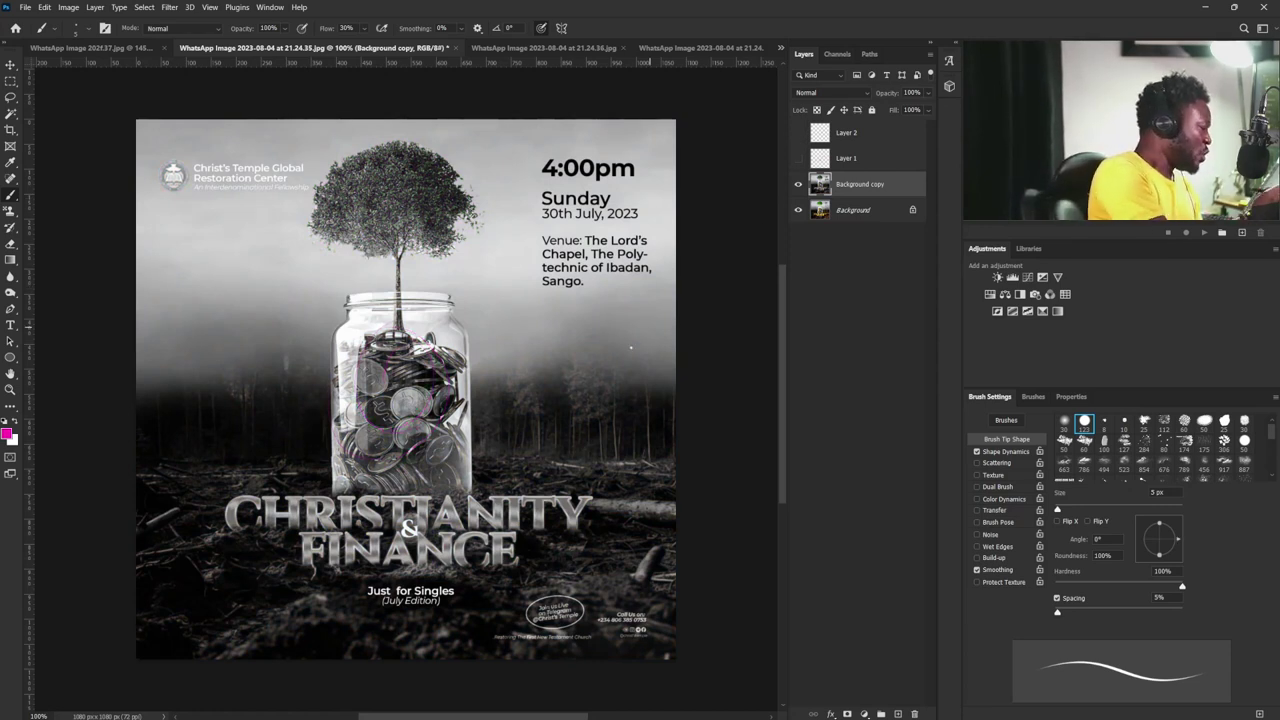
{"action": "left_click", "coordinate": [897, 714]}
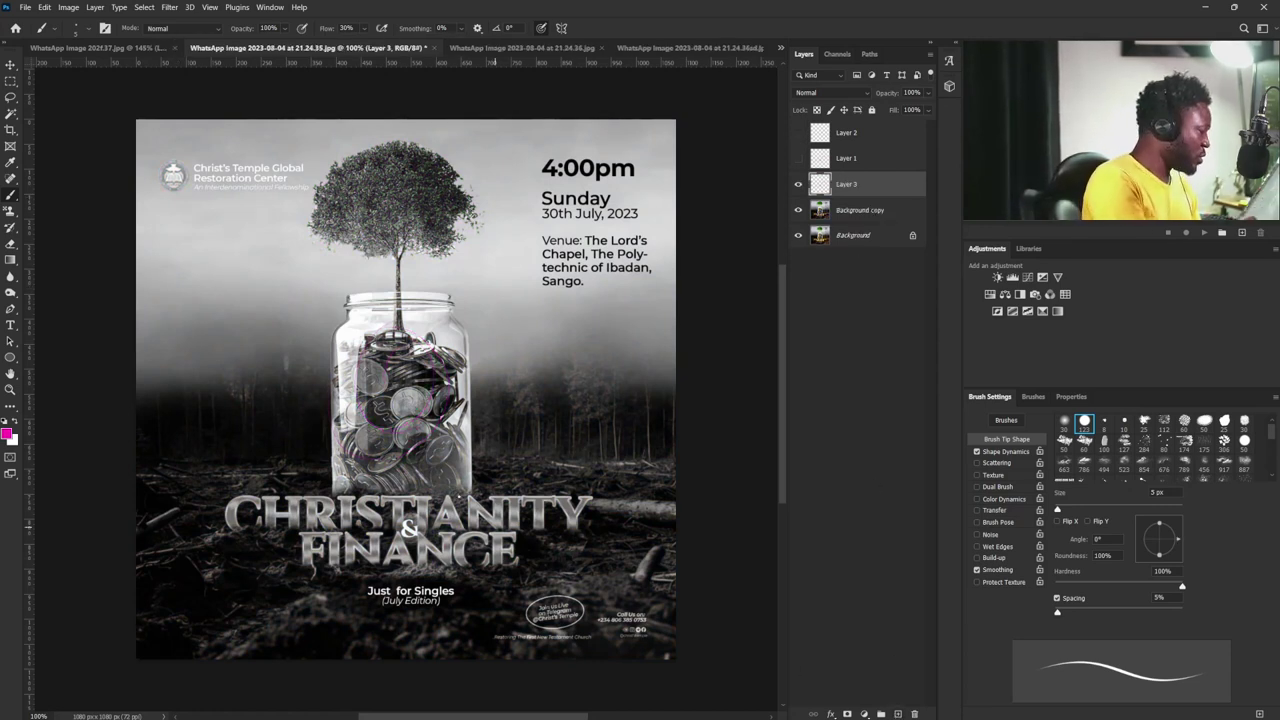
- Brush magenta strokes over and beside the coins and an arc right of the jar
{"action": "mouse_move", "coordinate": [360, 388]}
{"action": "left_mouse_down"}
{"action": "mouse_move", "coordinate": [385, 435]}
{"action": "mouse_move", "coordinate": [428, 395]}
{"action": "left_mouse_up"}
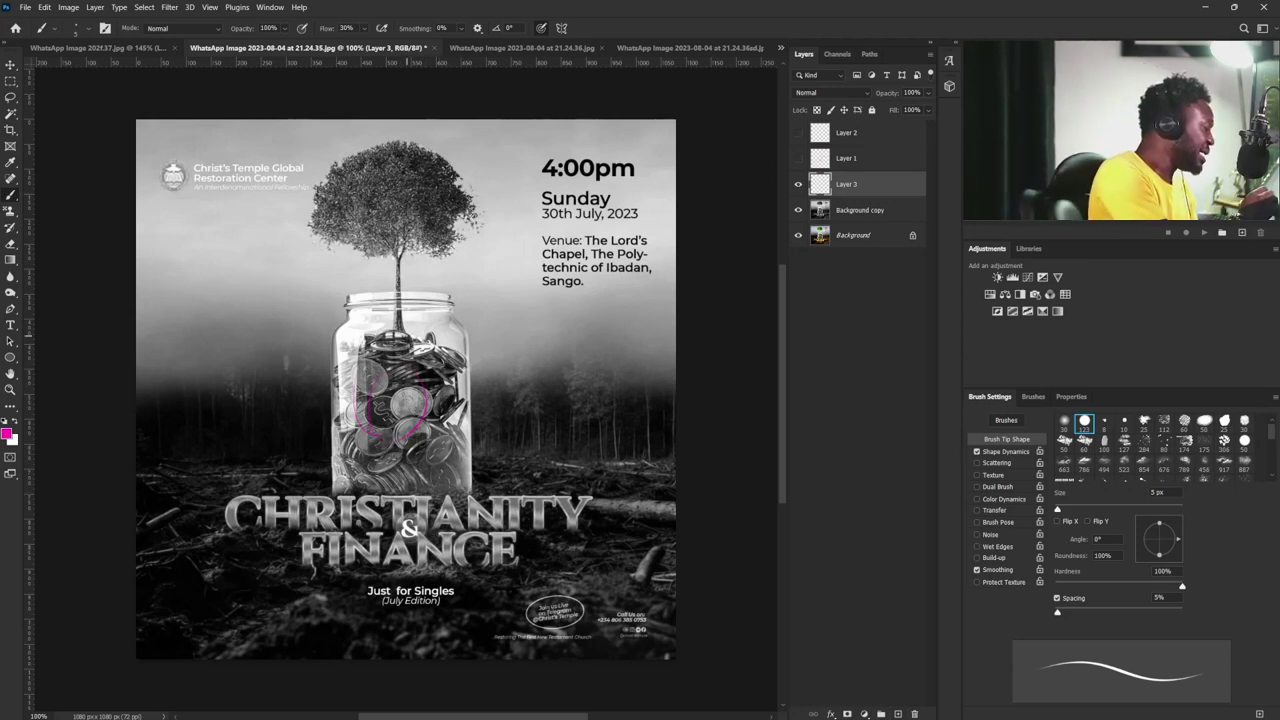
{"action": "left_click_drag", "start_coordinate": [358, 380], "coordinate": [352, 432]}
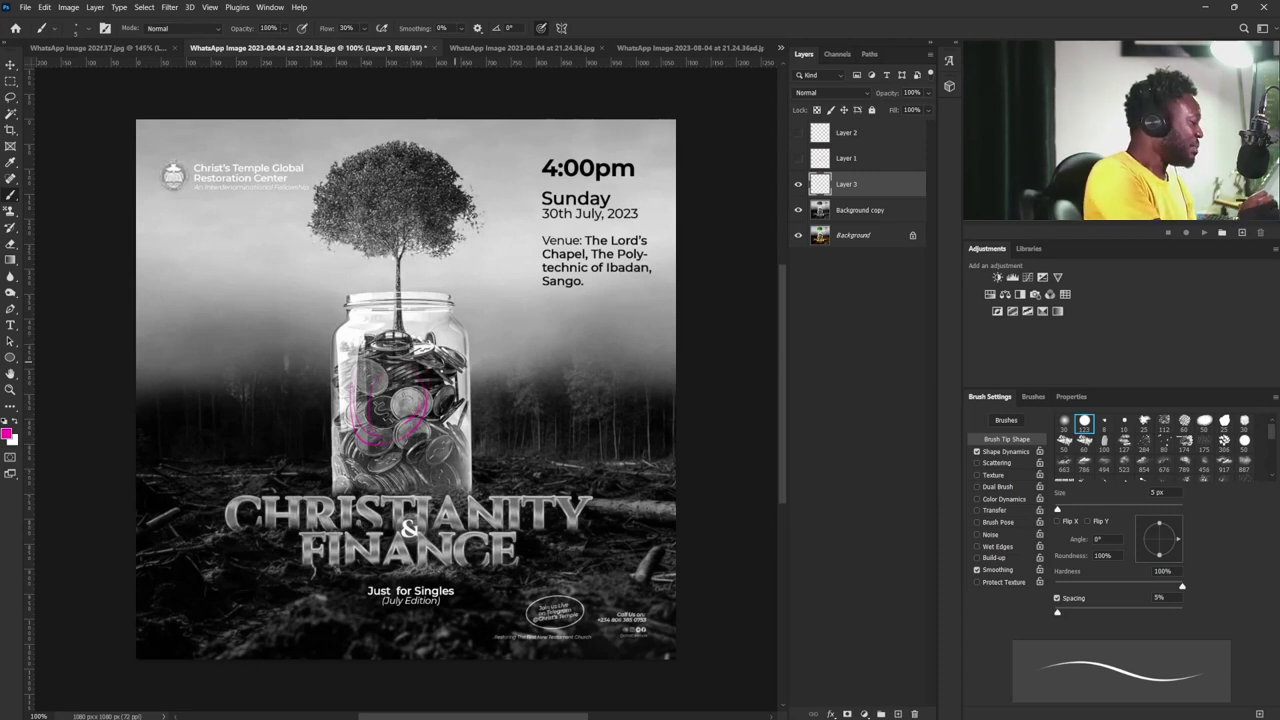
{"action": "mouse_move", "coordinate": [503, 428]}
{"action": "left_mouse_down"}
{"action": "mouse_move", "coordinate": [585, 438]}
{"action": "mouse_move", "coordinate": [594, 466]}
{"action": "left_mouse_up"}
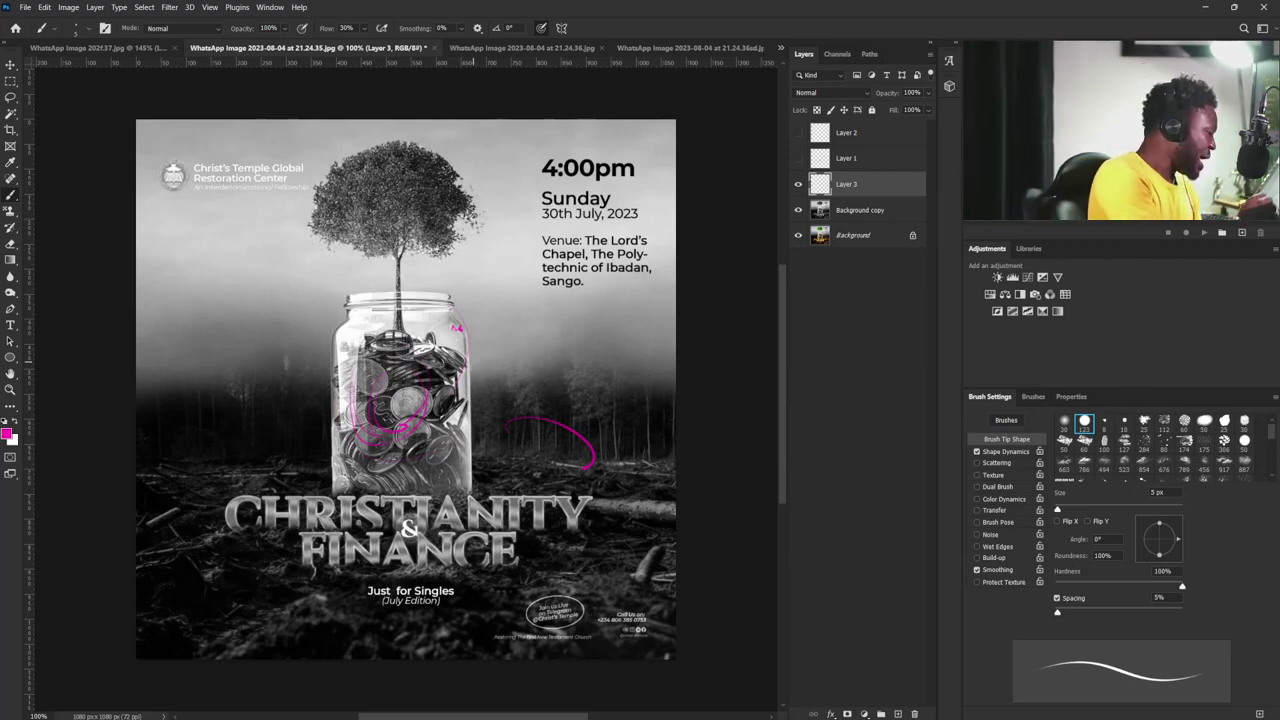
- Hide Layer 3 and the greyscale Background copy, then select the colour Background
{"action": "left_click", "coordinate": [798, 184]}
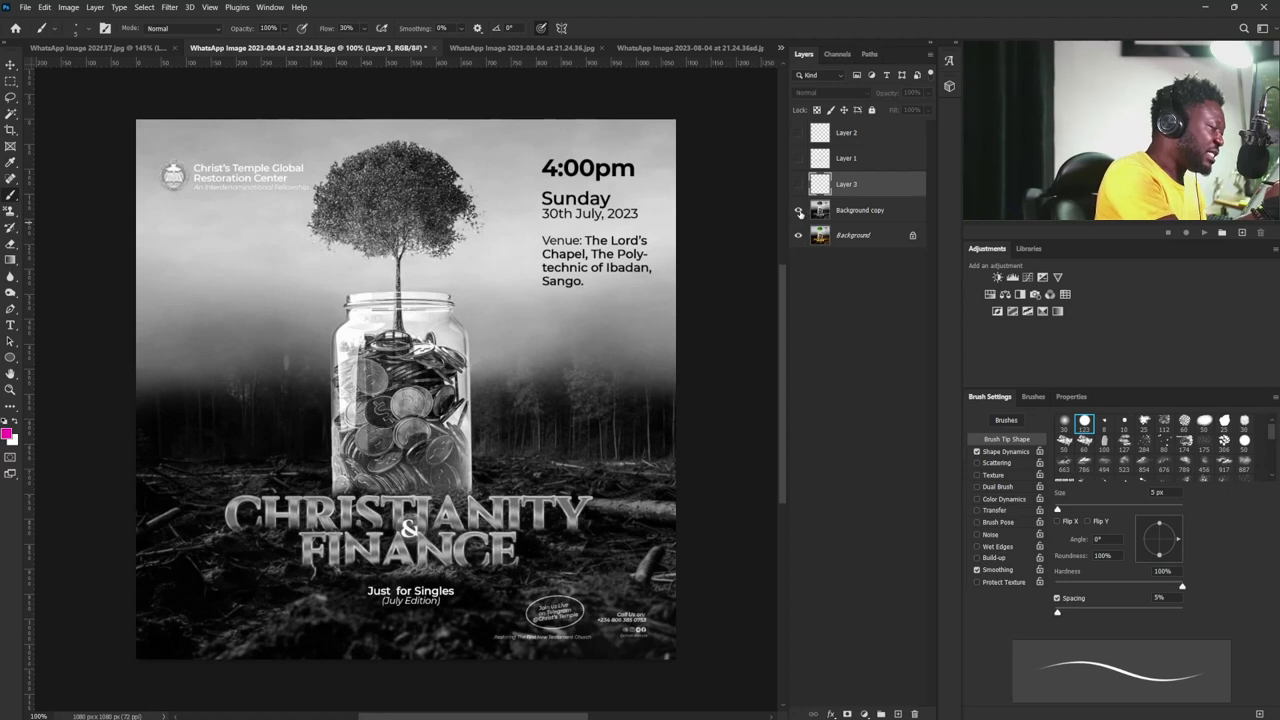
{"action": "left_click", "coordinate": [798, 210]}
{"action": "left_click", "coordinate": [847, 238]}
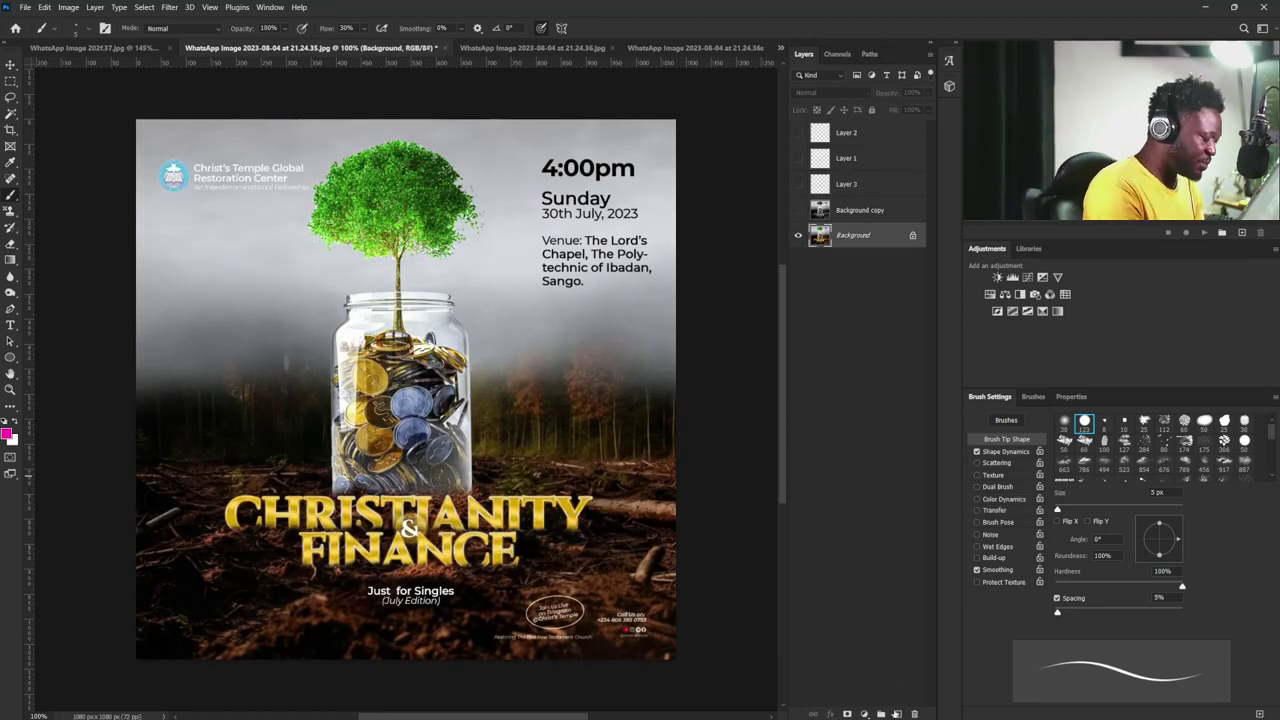
- Add Layers 4 and 5 and sketch magenta strokes across and around the CHRISTIANITY title
{"action": "left_click", "coordinate": [881, 714]}
{"action": "left_click", "coordinate": [881, 714]}
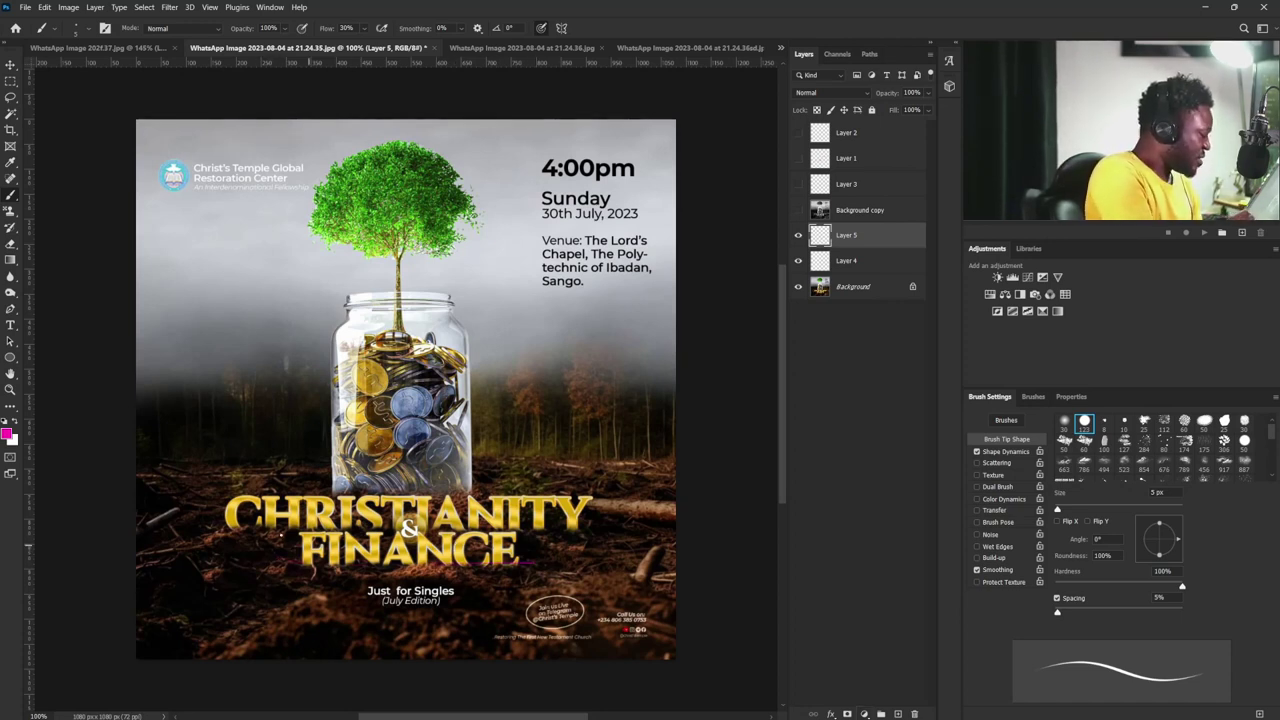
{"action": "left_click_drag", "start_coordinate": [282, 518], "coordinate": [590, 518]}
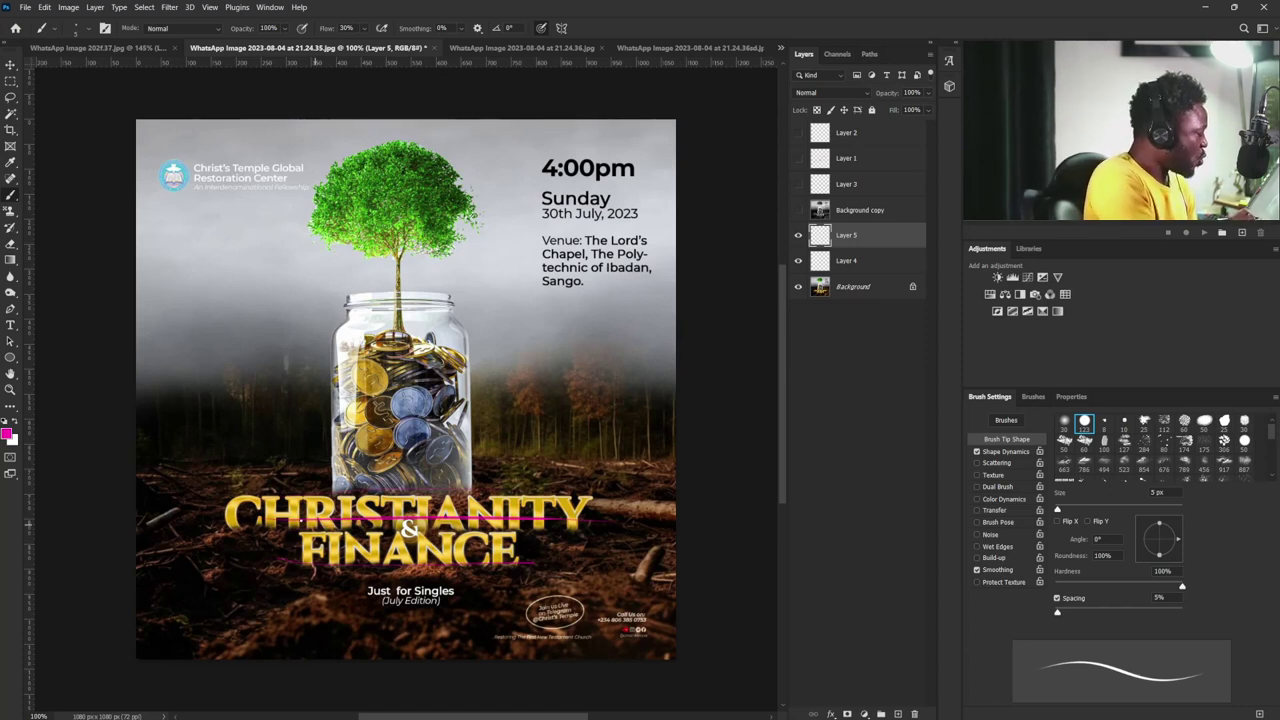
{"action": "mouse_move", "coordinate": [206, 508]}
{"action": "left_mouse_down"}
{"action": "mouse_move", "coordinate": [272, 540]}
{"action": "mouse_move", "coordinate": [544, 488]}
{"action": "mouse_move", "coordinate": [612, 518]}
{"action": "mouse_move", "coordinate": [492, 512]}
{"action": "left_mouse_up"}
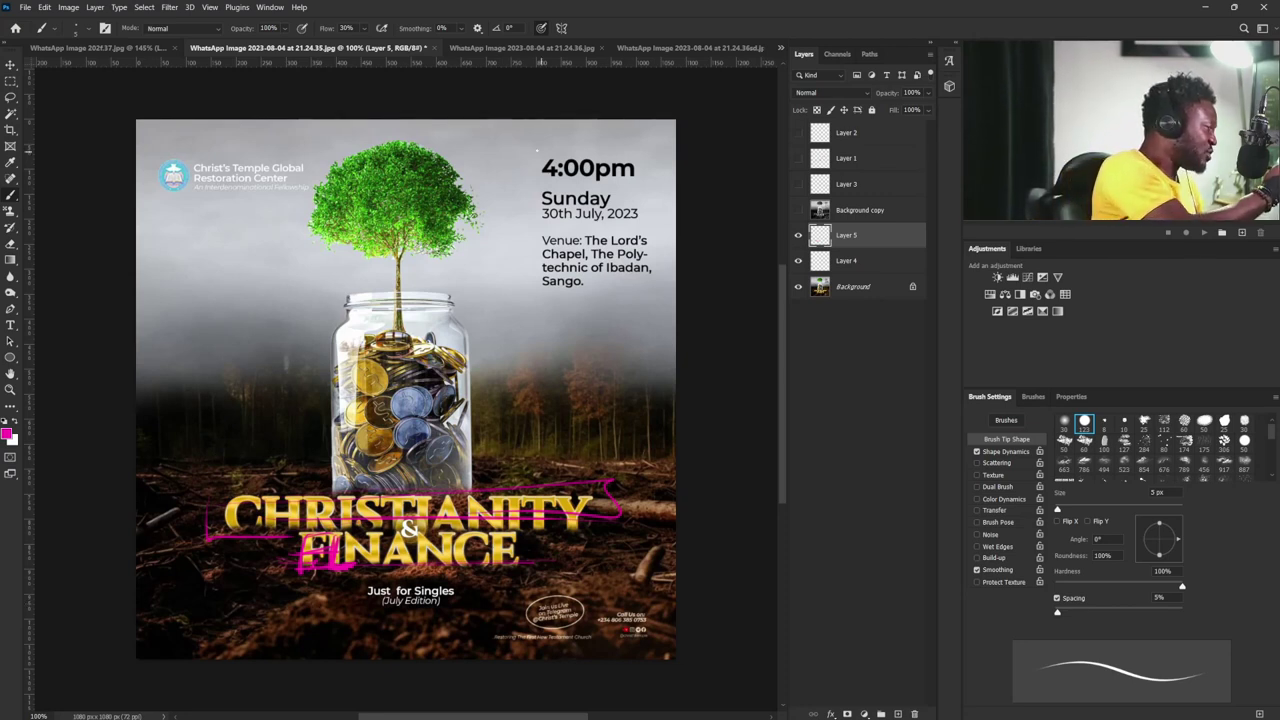
- Box the time/venue text, circle the contact details, then switch to the His Name & His Dominion poster
{"action": "mouse_move", "coordinate": [533, 182]}
{"action": "left_mouse_down"}
{"action": "mouse_move", "coordinate": [536, 318]}
{"action": "mouse_move", "coordinate": [598, 343]}
{"action": "mouse_move", "coordinate": [522, 304]}
{"action": "mouse_move", "coordinate": [690, 318]}
{"action": "mouse_move", "coordinate": [634, 280]}
{"action": "left_mouse_up"}
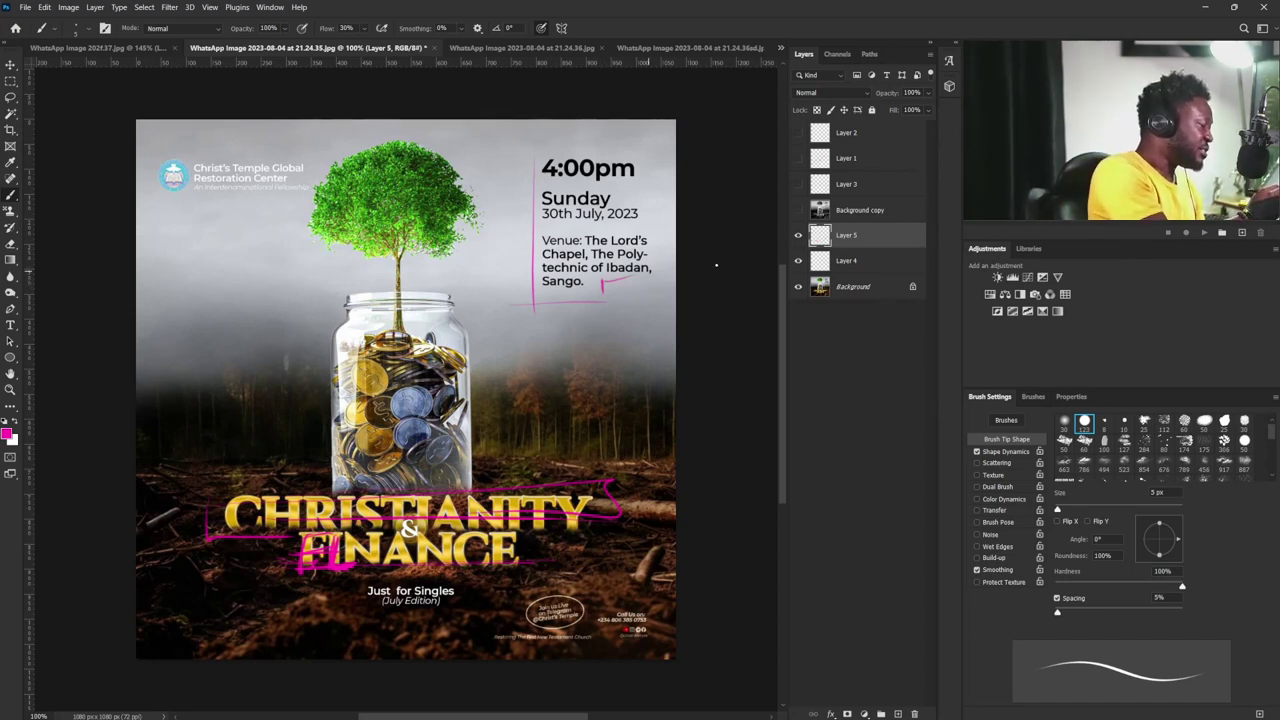
{"action": "left_click_drag", "start_coordinate": [659, 152], "coordinate": [659, 296]}
{"action": "left_click_drag", "start_coordinate": [536, 148], "coordinate": [660, 150]}
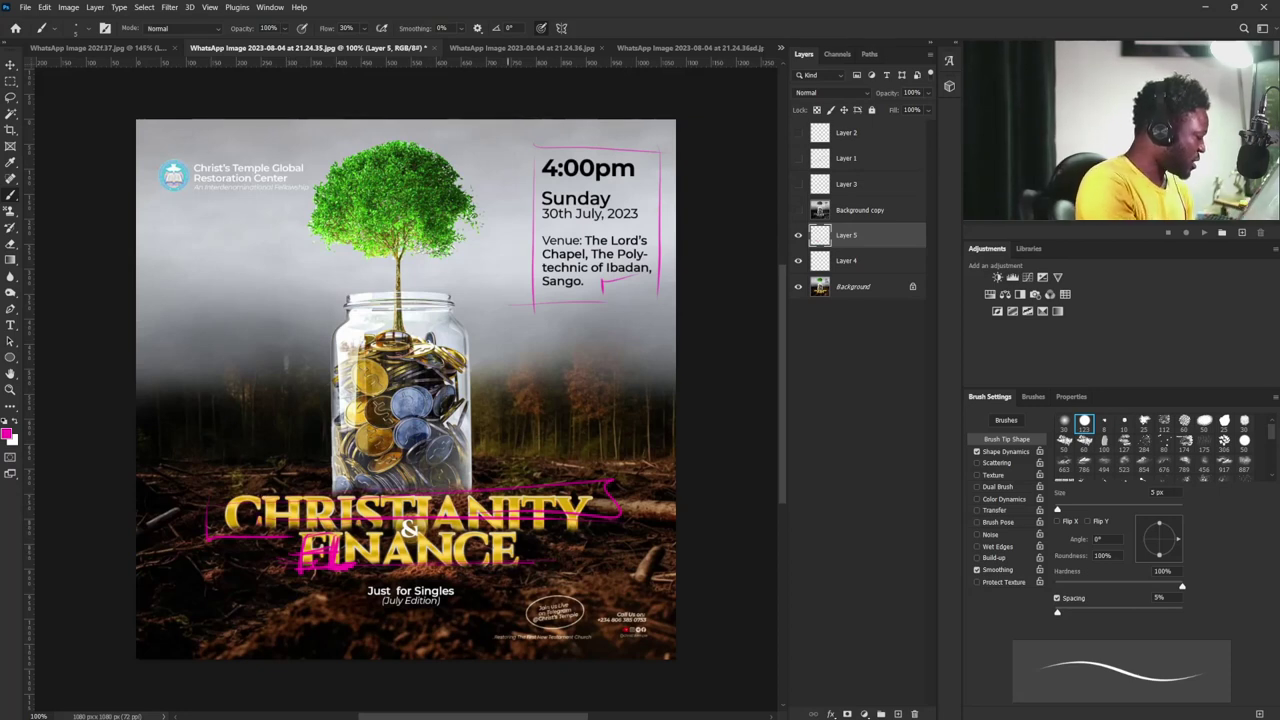
{"action": "mouse_move", "coordinate": [625, 598]}
{"action": "left_mouse_down"}
{"action": "mouse_move", "coordinate": [598, 626]}
{"action": "mouse_move", "coordinate": [660, 612]}
{"action": "mouse_move", "coordinate": [495, 636]}
{"action": "left_mouse_up"}
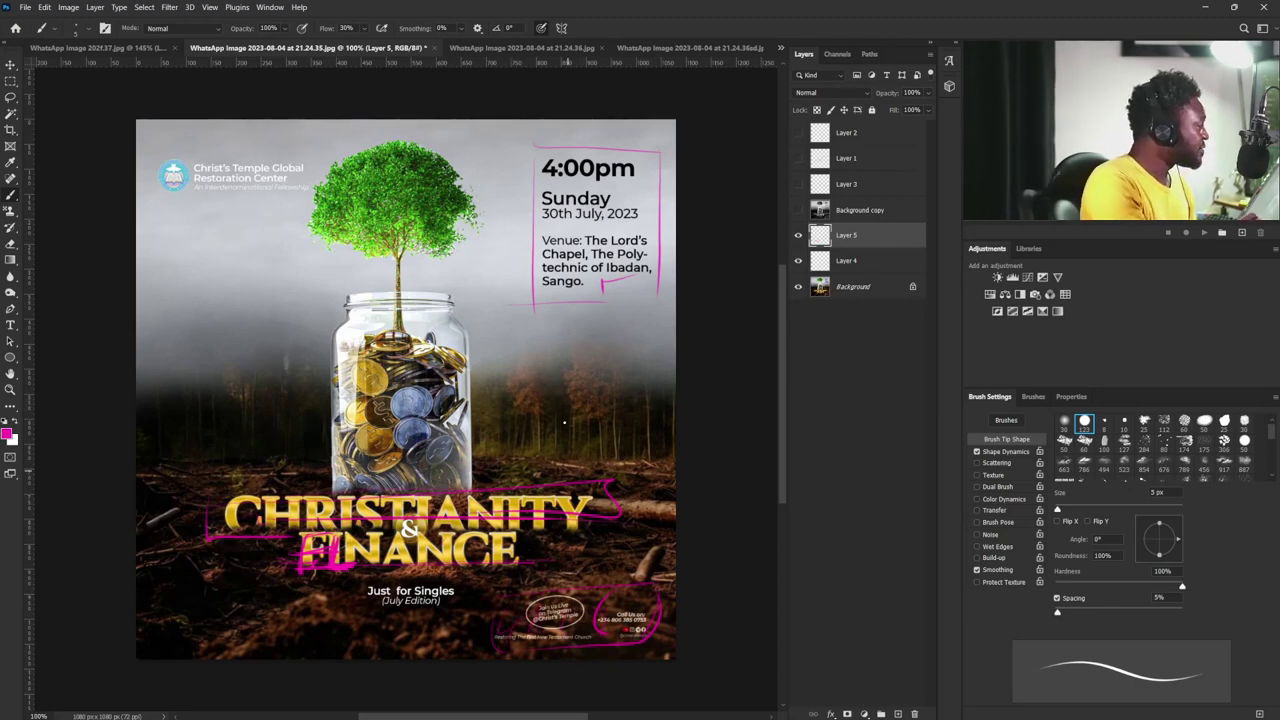
{"action": "left_click", "coordinate": [505, 48]}
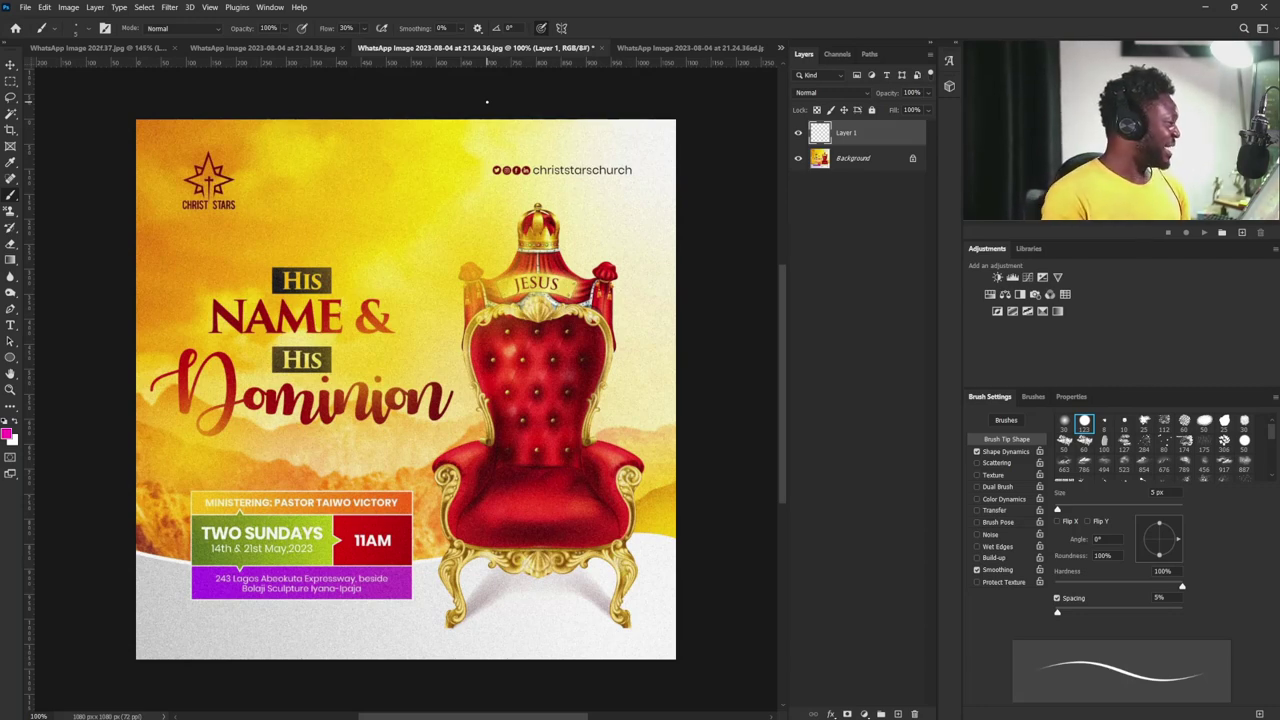
- Add an empty Layer 2 directly above the poster's Background layer
{"action": "left_click", "coordinate": [847, 160]}
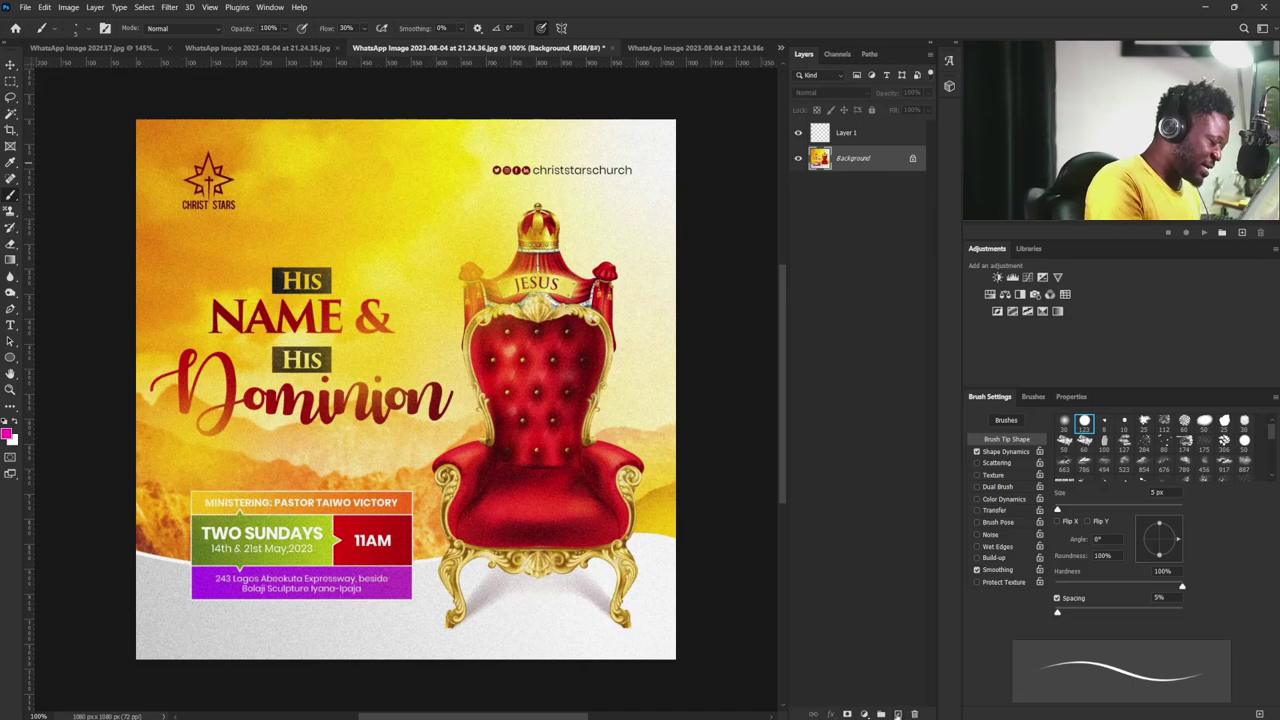
{"action": "left_click", "coordinate": [897, 714]}
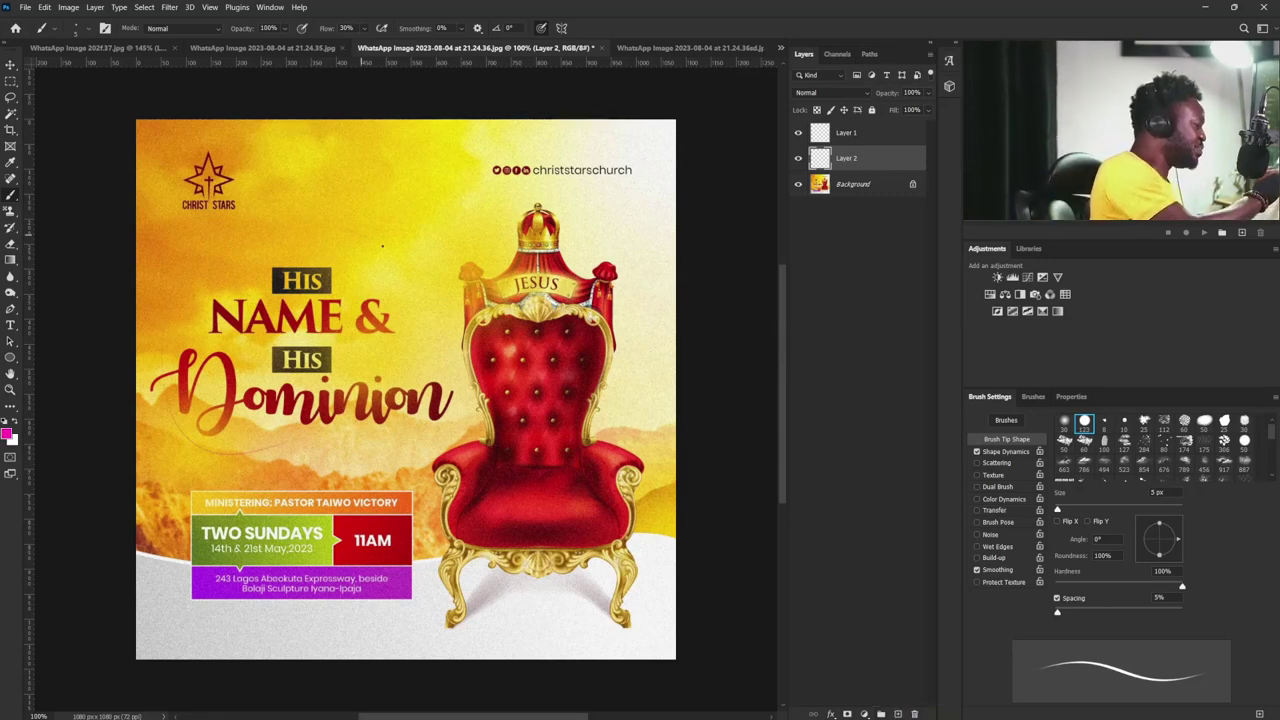
- Brush a magenta arc around the His Name & His Dominion heading and outline the ministry info box
{"action": "left_click_drag", "start_coordinate": [384, 245], "coordinate": [290, 471]}
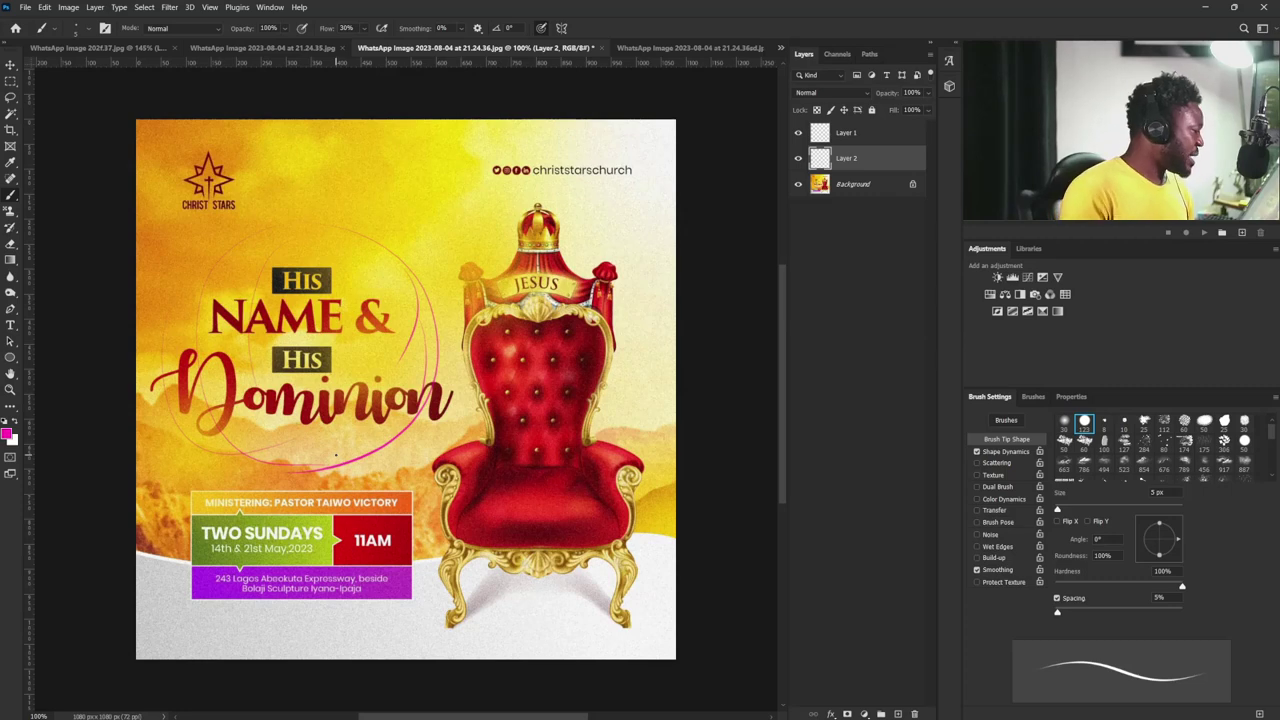
{"action": "left_click_drag", "start_coordinate": [200, 452], "coordinate": [460, 444]}
{"action": "left_click_drag", "start_coordinate": [418, 462], "coordinate": [418, 606]}
{"action": "mouse_move", "coordinate": [170, 462]}
{"action": "left_mouse_down"}
{"action": "mouse_move", "coordinate": [170, 625]}
{"action": "mouse_move", "coordinate": [435, 604]}
{"action": "left_mouse_up"}
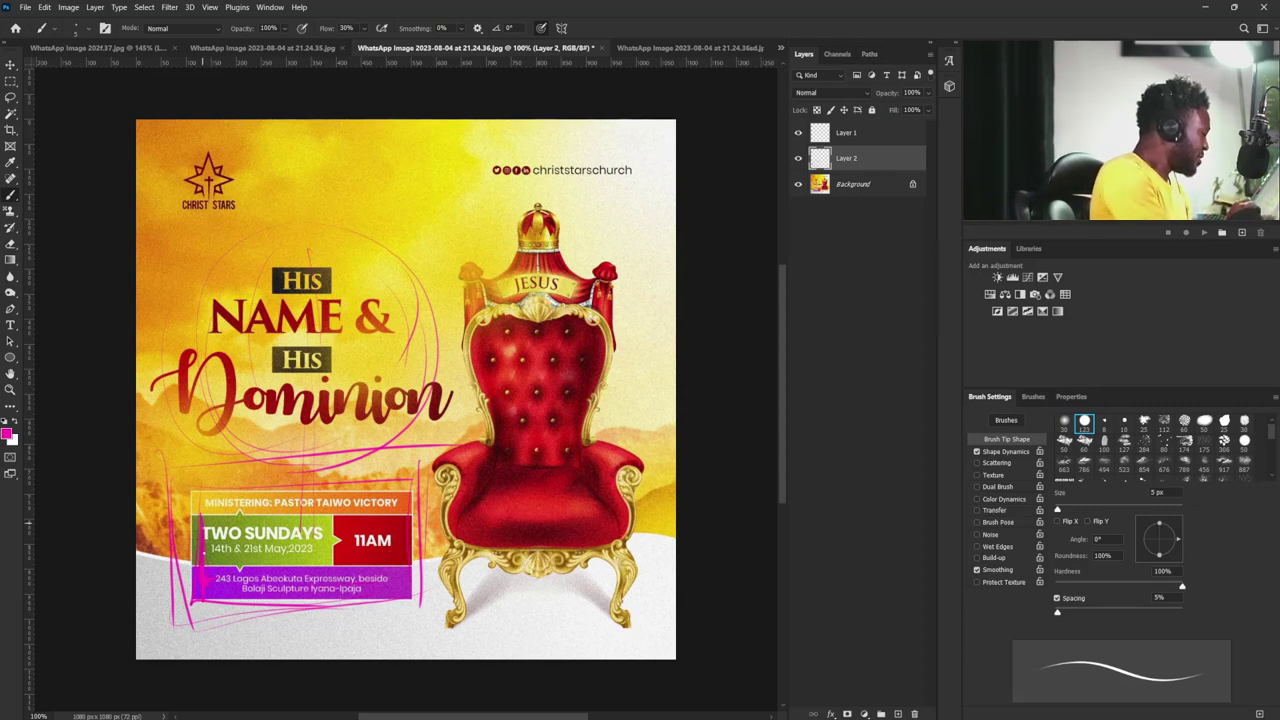
- Add a magenta stroke across TWO SUNDAYS, then switch to the 21.24.36sd.jpg poultry flyer
{"action": "left_click_drag", "start_coordinate": [292, 533], "coordinate": [384, 531]}
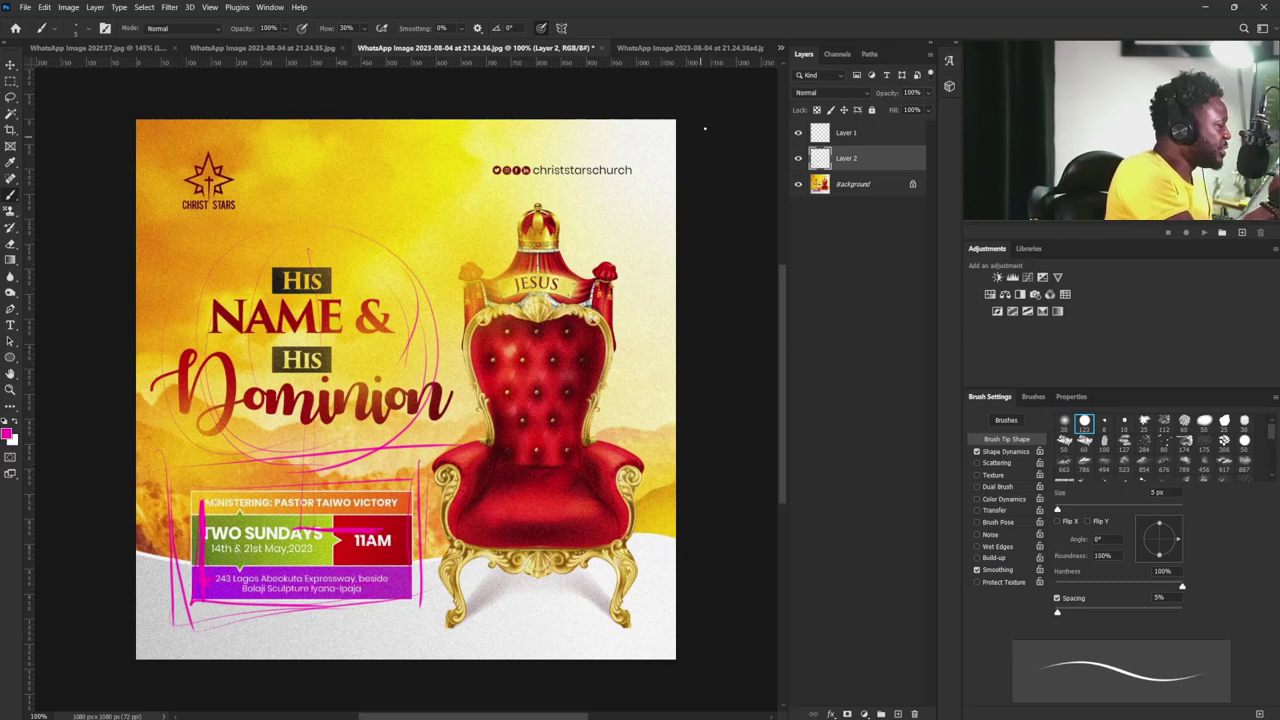
{"action": "left_click", "coordinate": [695, 48]}
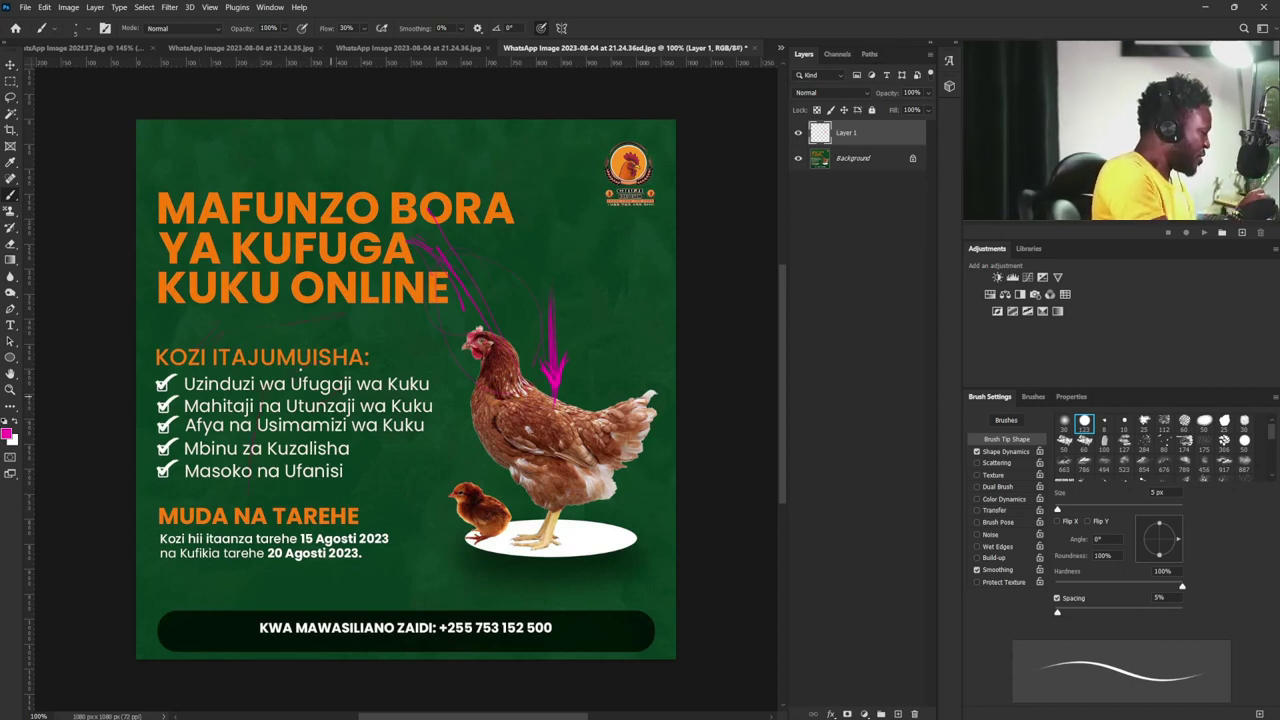
- Pick the CG_Art brush preset and marquee the course text block on the Background layer
{"action": "right_click", "coordinate": [160, 400]}
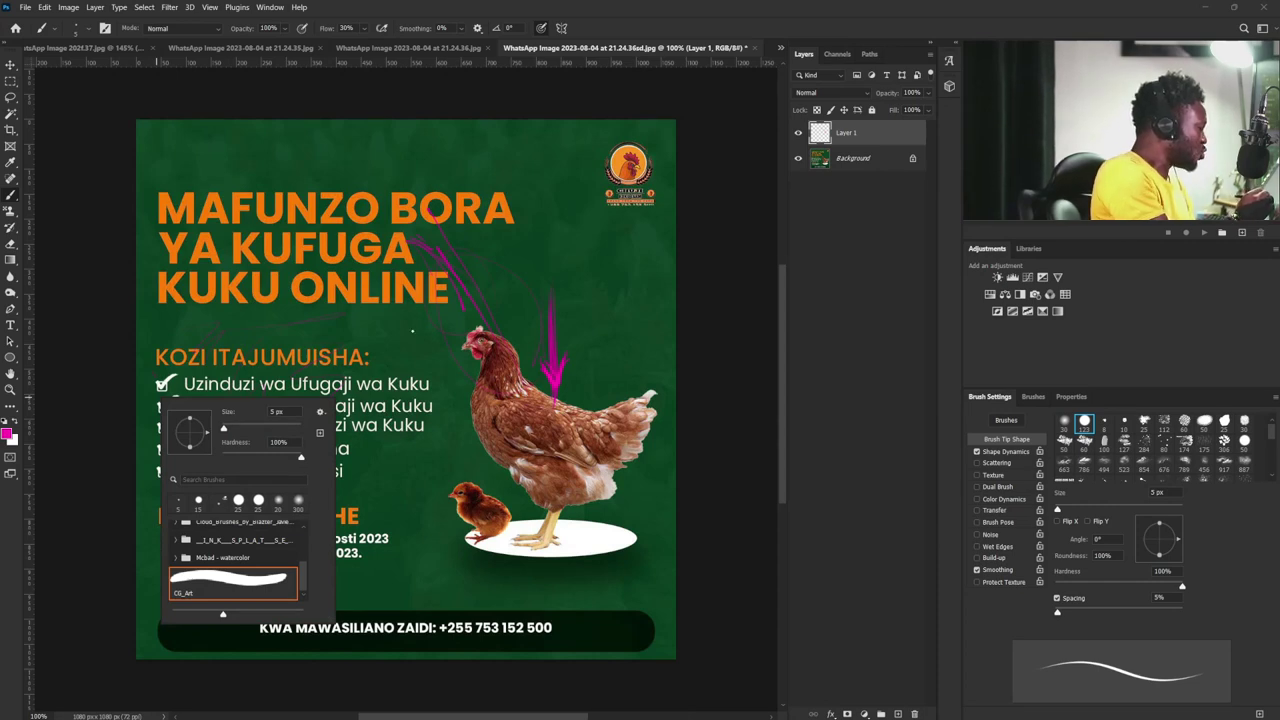
{"action": "double_click", "coordinate": [268, 572]}
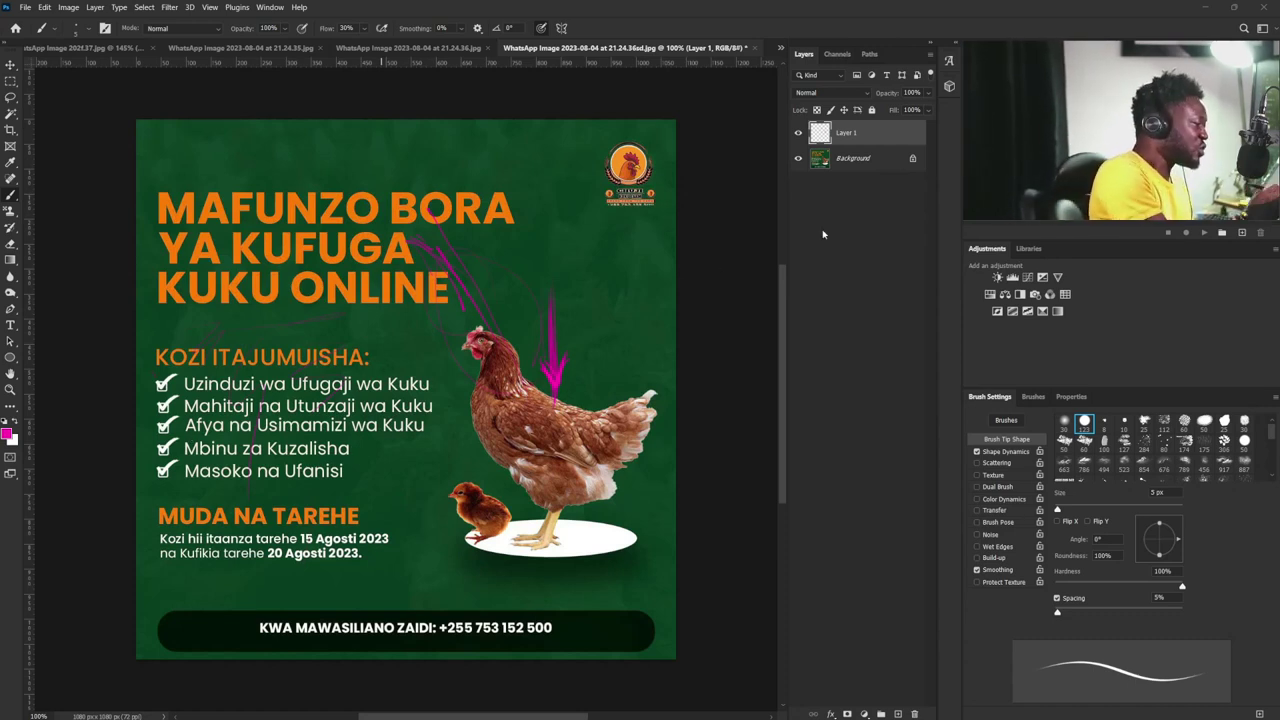
{"action": "left_click", "coordinate": [836, 159]}
{"action": "key", "text": "m"}
{"action": "mouse_move", "coordinate": [138, 341]}
{"action": "left_mouse_down"}
{"action": "mouse_move", "coordinate": [452, 573]}
{"action": "mouse_move", "coordinate": [437, 575]}
{"action": "left_mouse_up"}
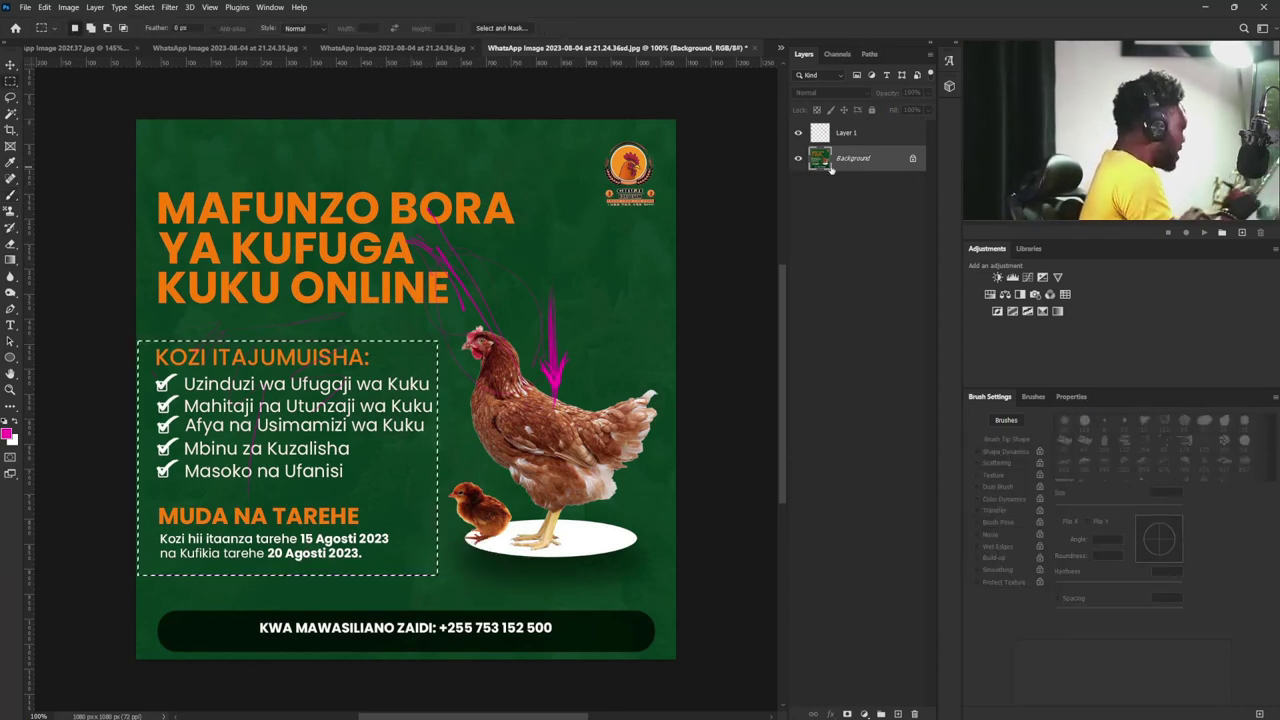
- Set the foreground colour to dark green 0e4526 and copy the selected text block to a new layer
{"action": "left_click", "coordinate": [7, 433]}
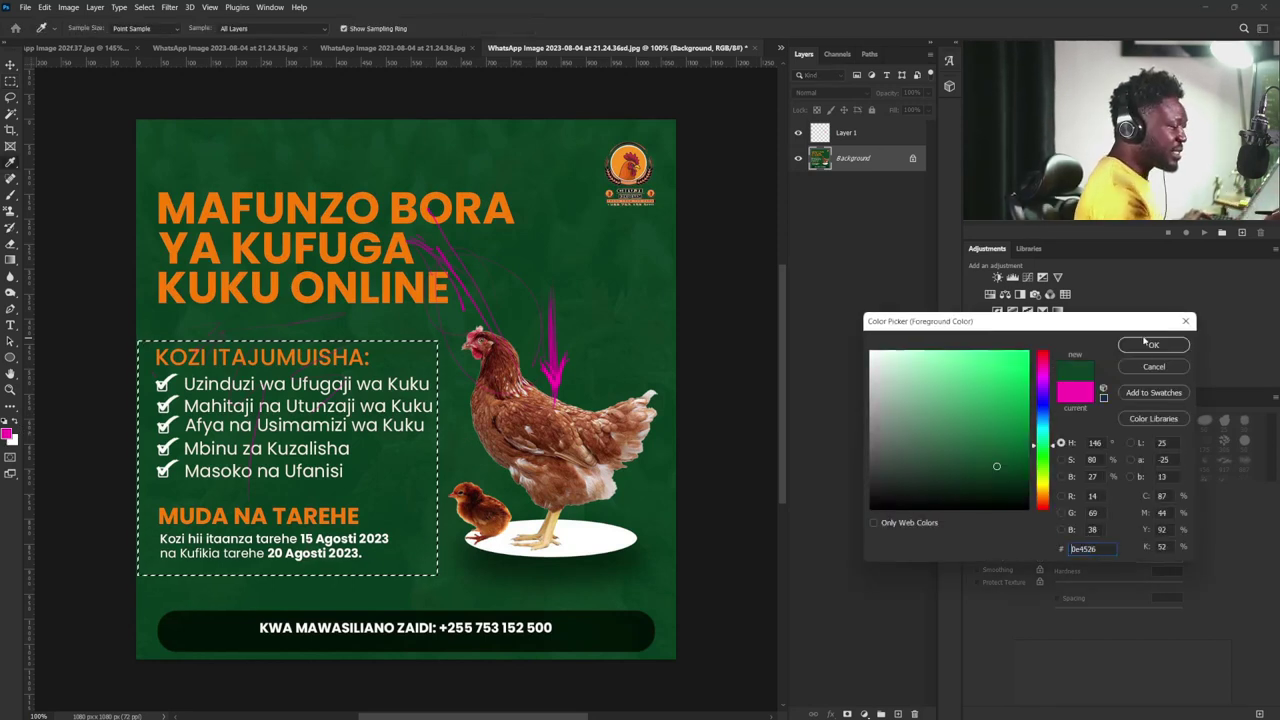
{"action": "left_click", "coordinate": [1147, 342]}
{"action": "key", "text": "ctrl+j"}
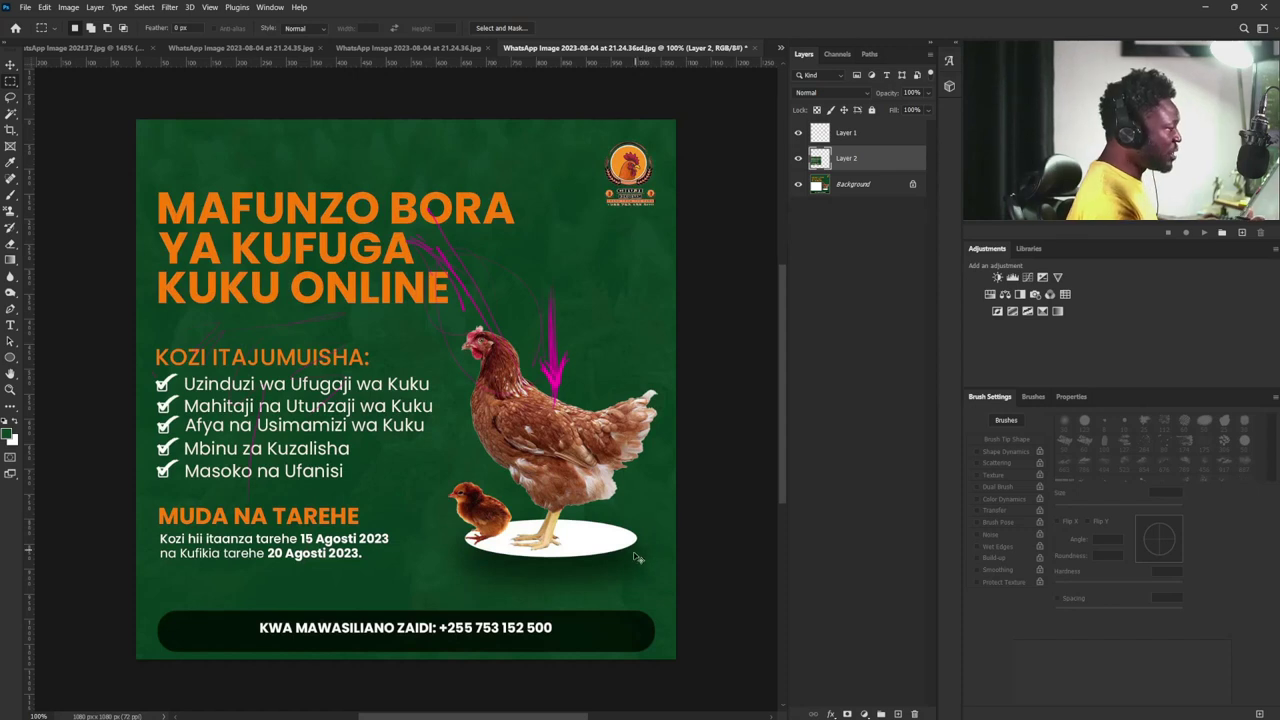
- Load Layer 2's text block as a selection, target that layer, and deselect
{"action": "left_click", "coordinate": [819, 158], "text": "ctrl"}
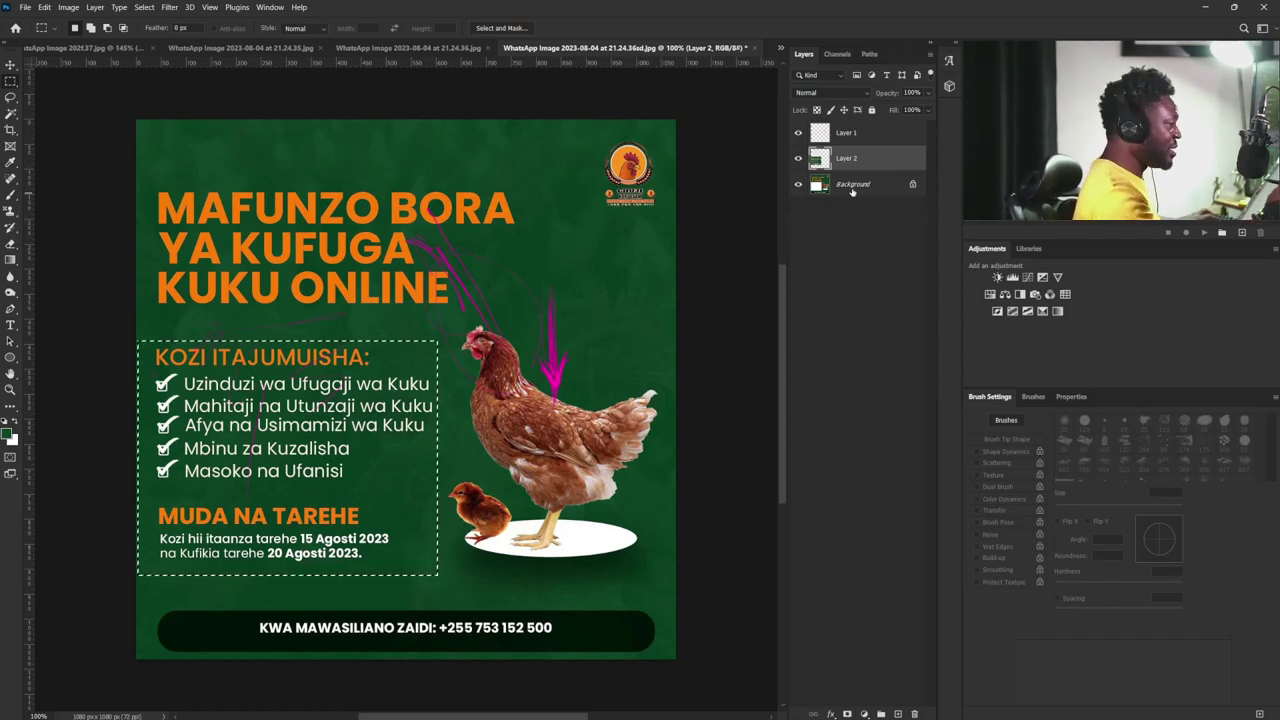
{"action": "left_click", "coordinate": [845, 184]}
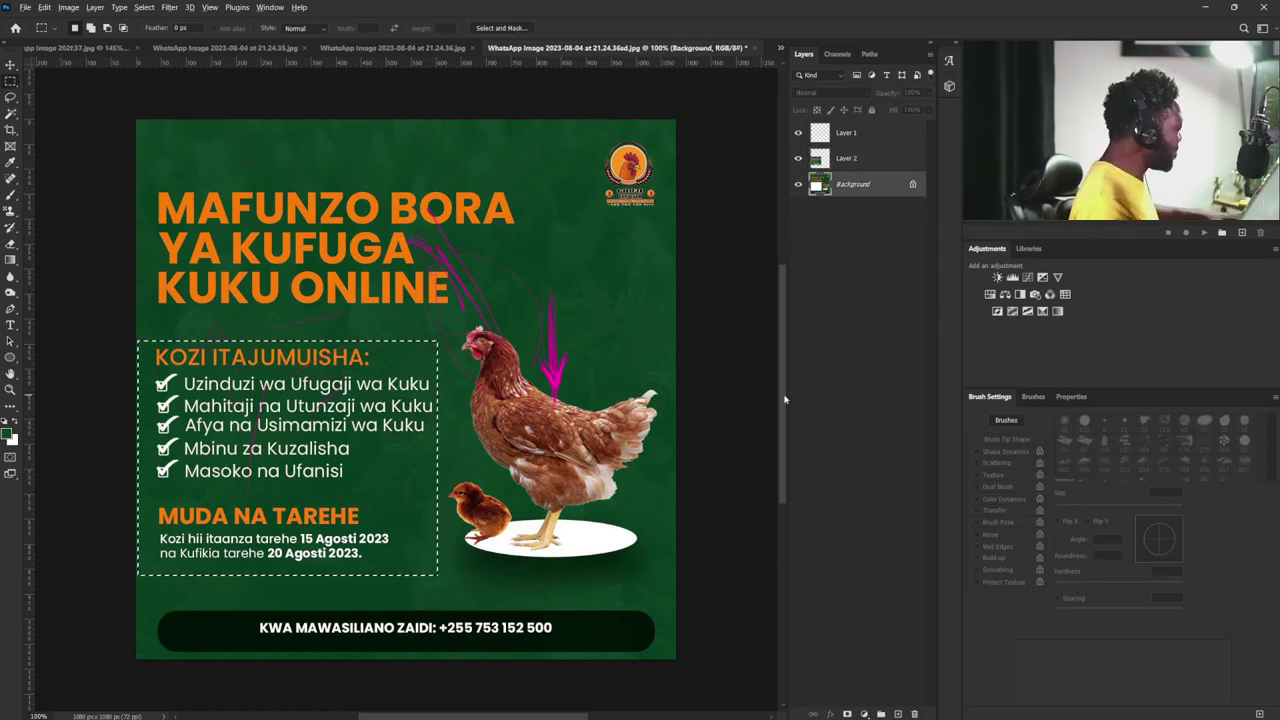
{"action": "key", "text": "alt+bracketright"}
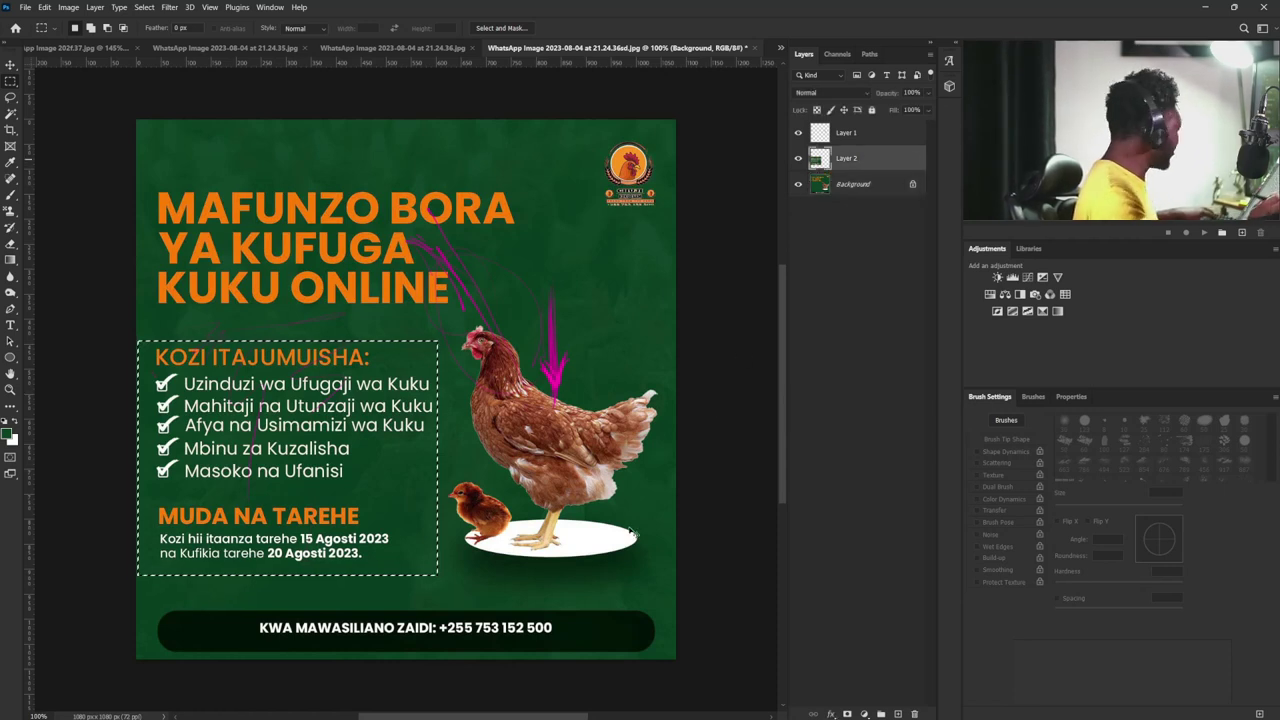
{"action": "key", "text": "ctrl+t"}
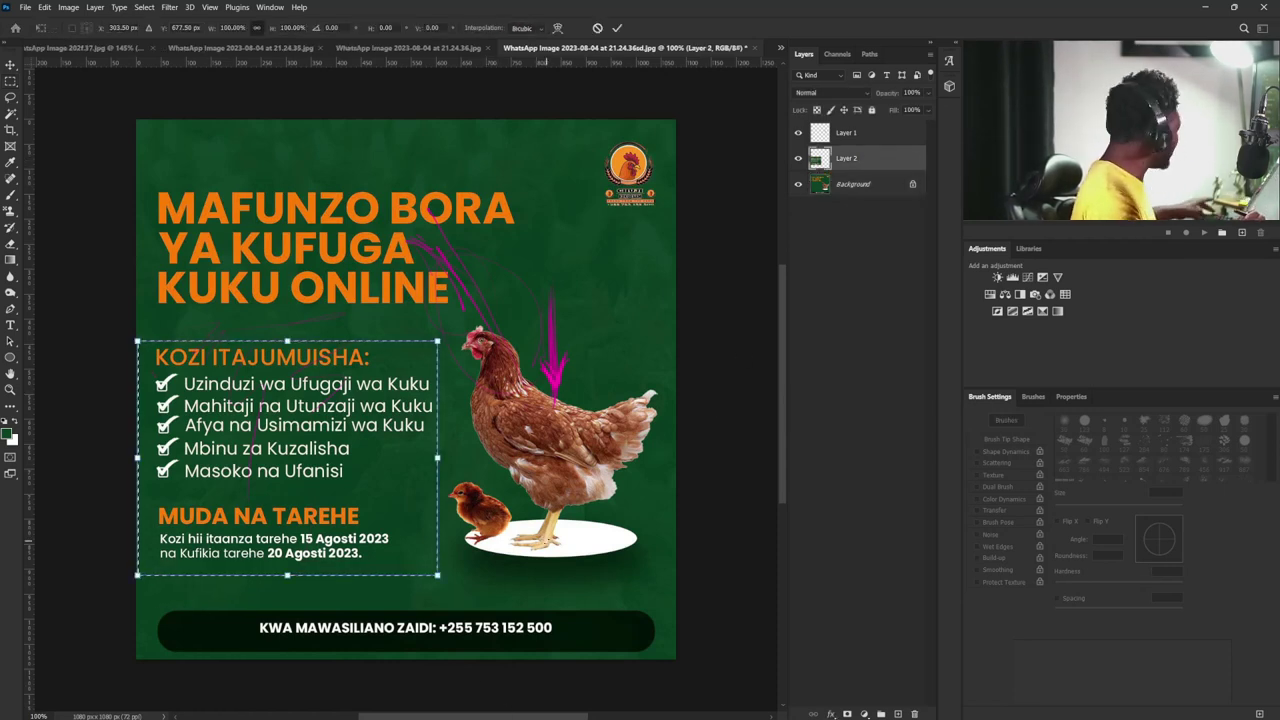
{"action": "key", "text": "Return"}
{"action": "key", "text": "ctrl+d"}
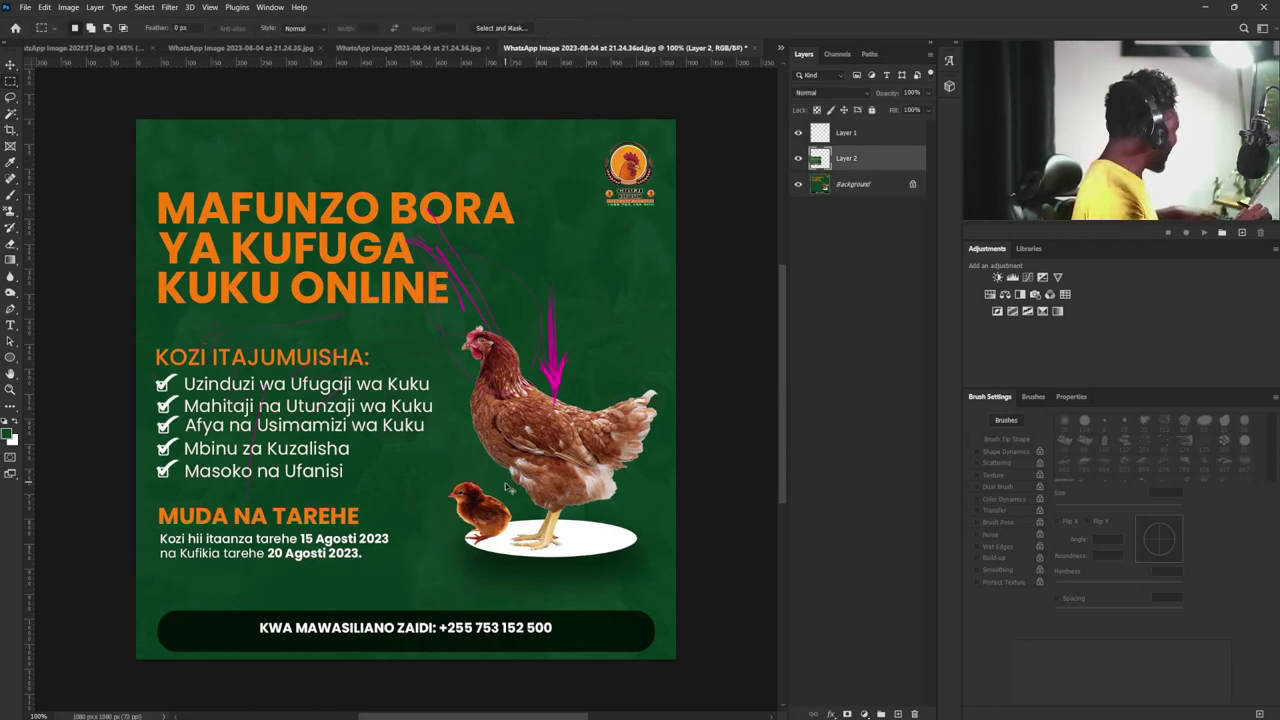
- Scale the text block to about 62% and move it right and down beside the hen
{"action": "key", "text": "ctrl+t"}
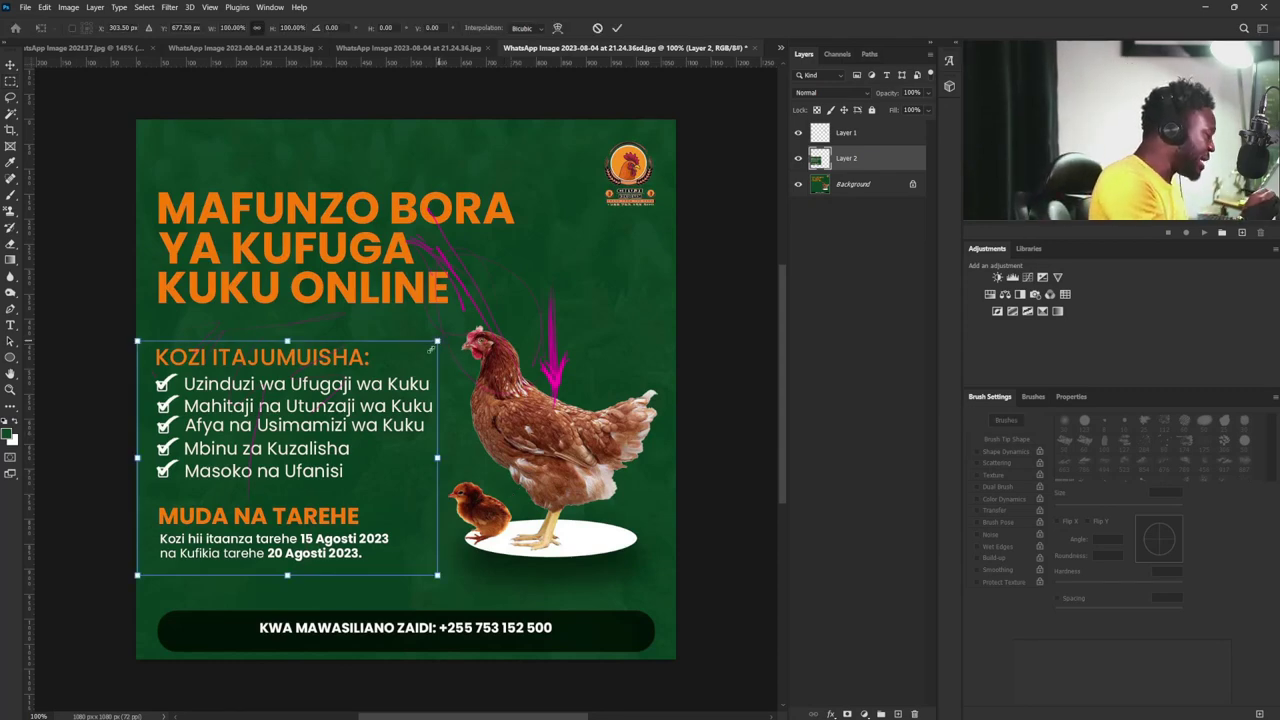
{"action": "left_click_drag", "start_coordinate": [437, 341], "coordinate": [322, 431]}
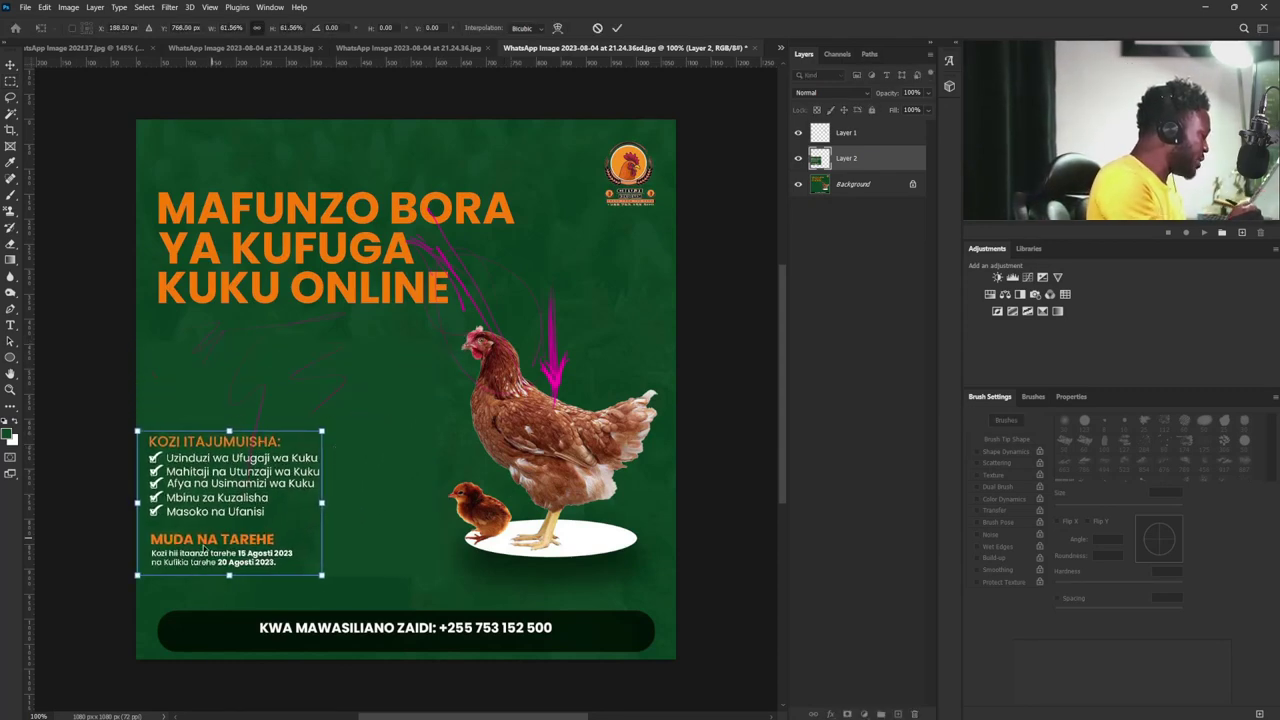
{"action": "key", "text": "Return"}
{"action": "key", "text": "v"}
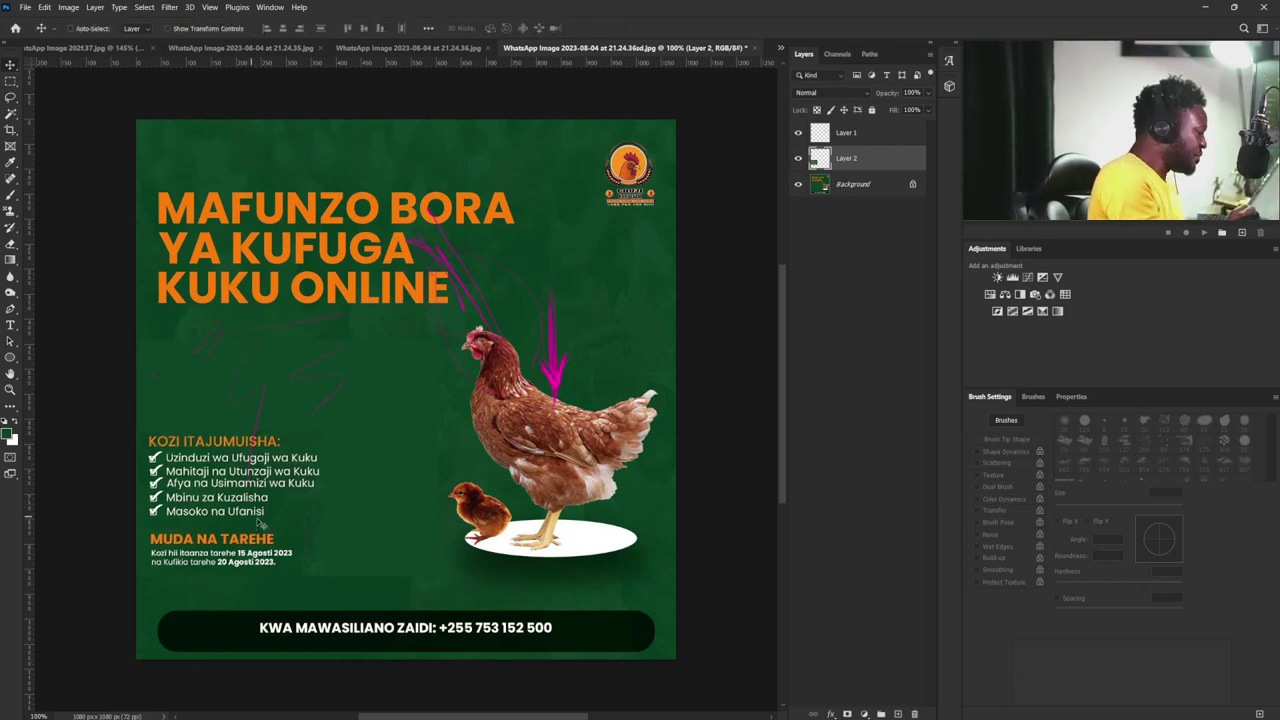
{"action": "left_click_drag", "start_coordinate": [259, 523], "coordinate": [395, 569]}
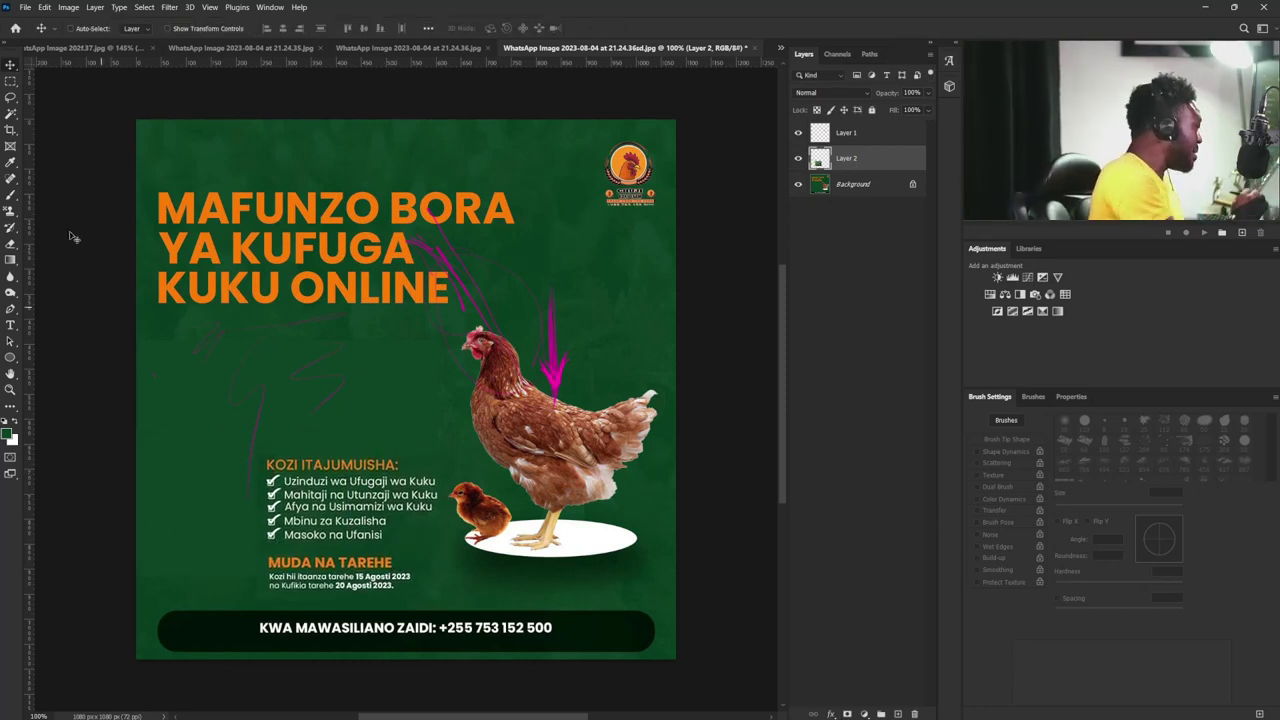
- Copy the MUDA NA TAREHE block onto its own Layer 3
{"action": "key", "text": "m"}
{"action": "left_click_drag", "start_coordinate": [249, 548], "coordinate": [420, 589]}
{"action": "key", "text": "ctrl+j"}
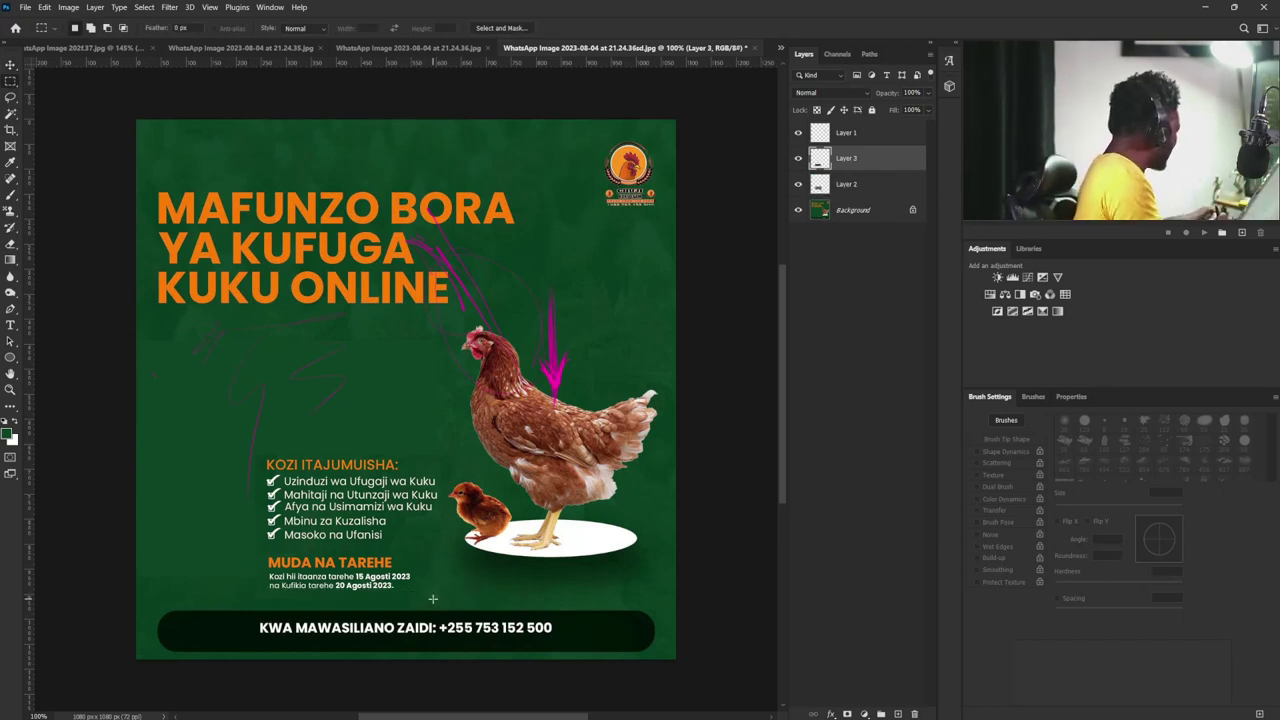
- Move MUDA NA TAREHE left of the checklist, then scale both blocks to about 82%, nudged right
{"action": "key", "text": "v"}
{"action": "left_click_drag", "start_coordinate": [393, 600], "coordinate": [224, 507]}
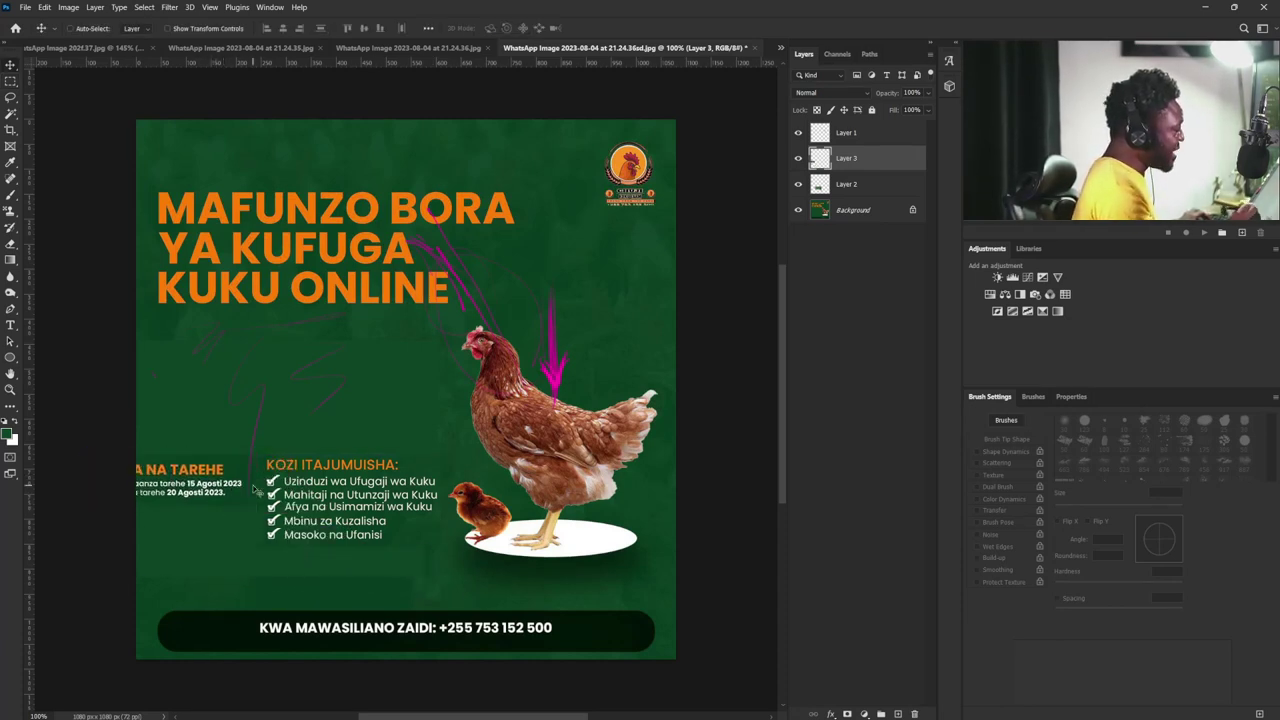
{"action": "left_click", "coordinate": [847, 186], "text": "shift"}
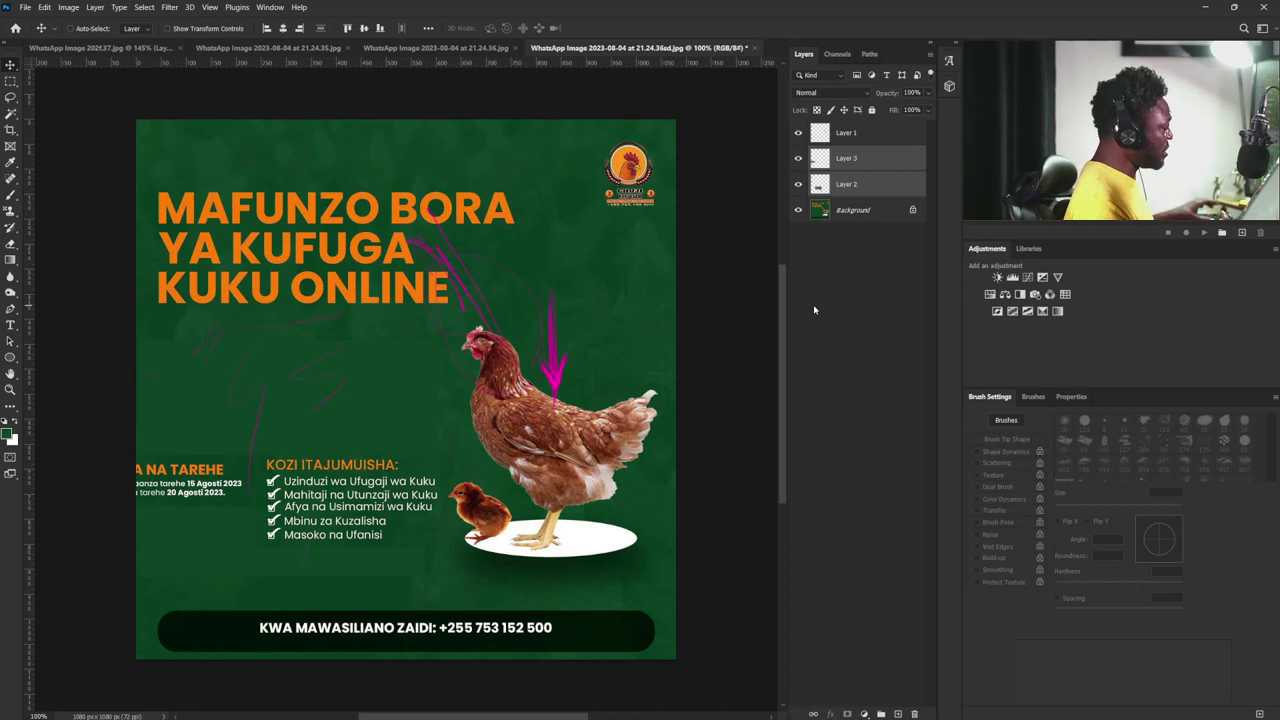
{"action": "key", "text": "ctrl+t"}
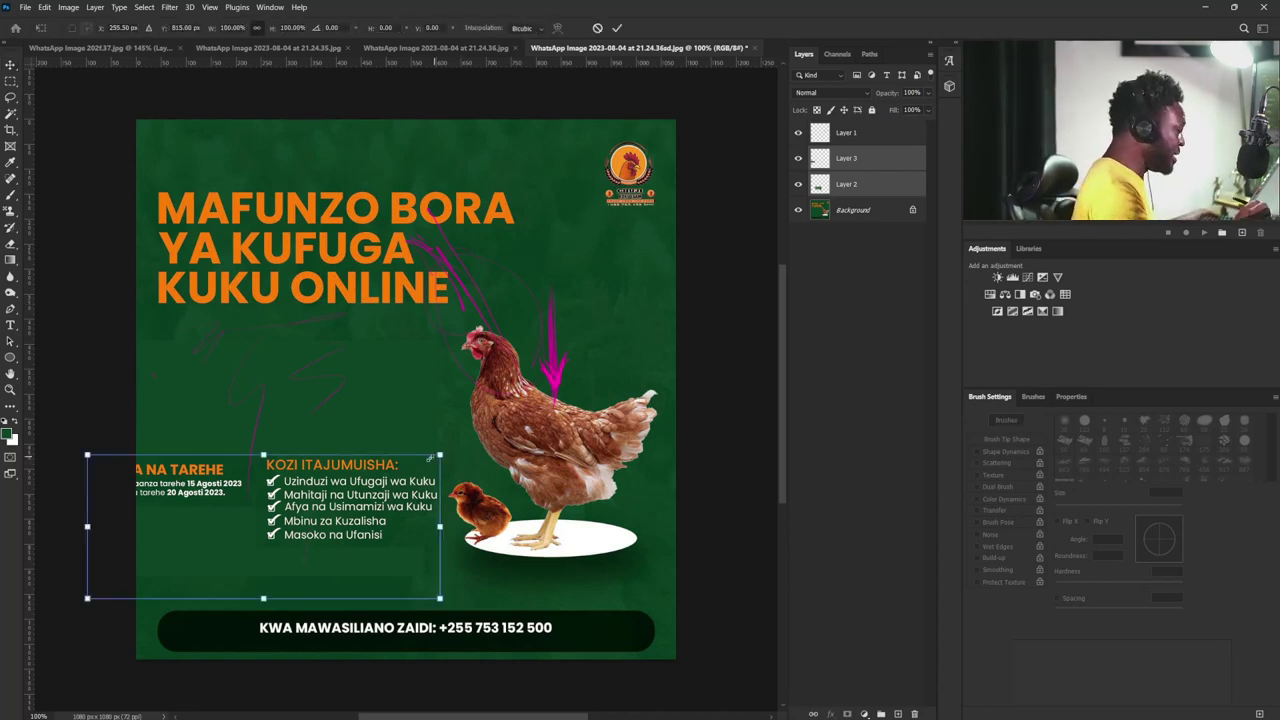
{"action": "left_click_drag", "start_coordinate": [442, 451], "coordinate": [394, 471]}
{"action": "left_click_drag", "start_coordinate": [285, 544], "coordinate": [331, 537]}
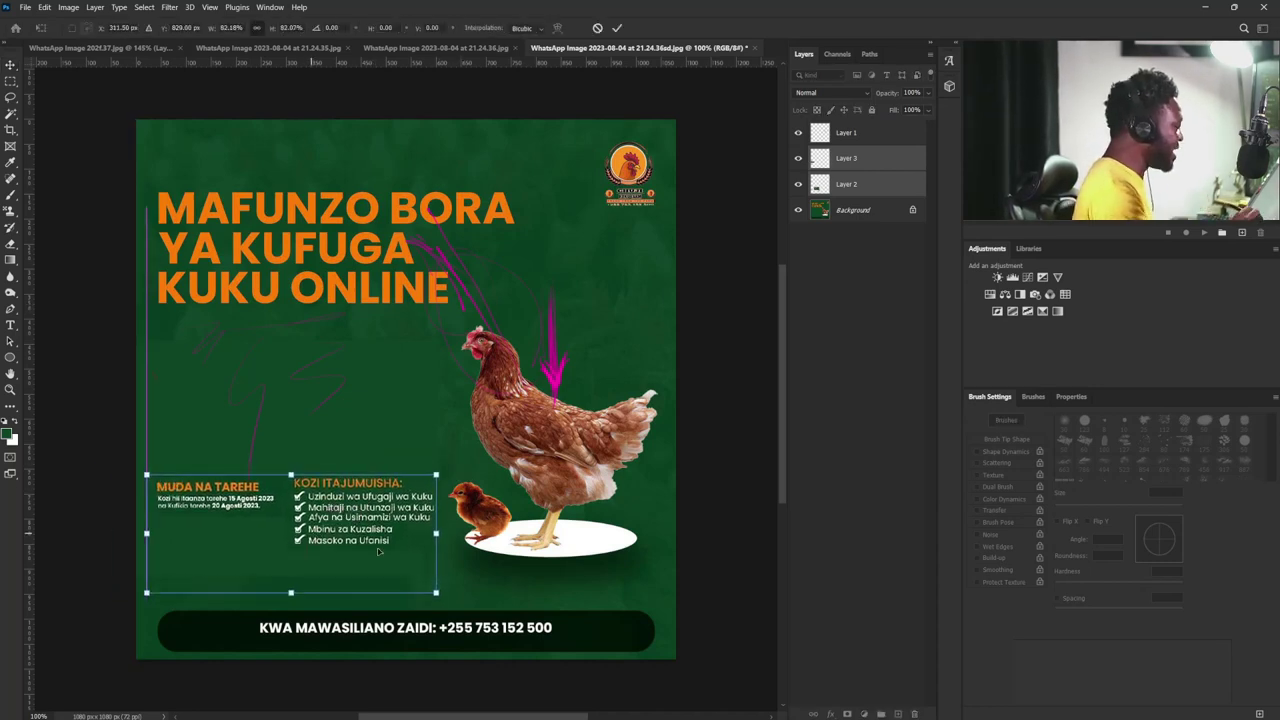
{"action": "key", "text": "Return"}
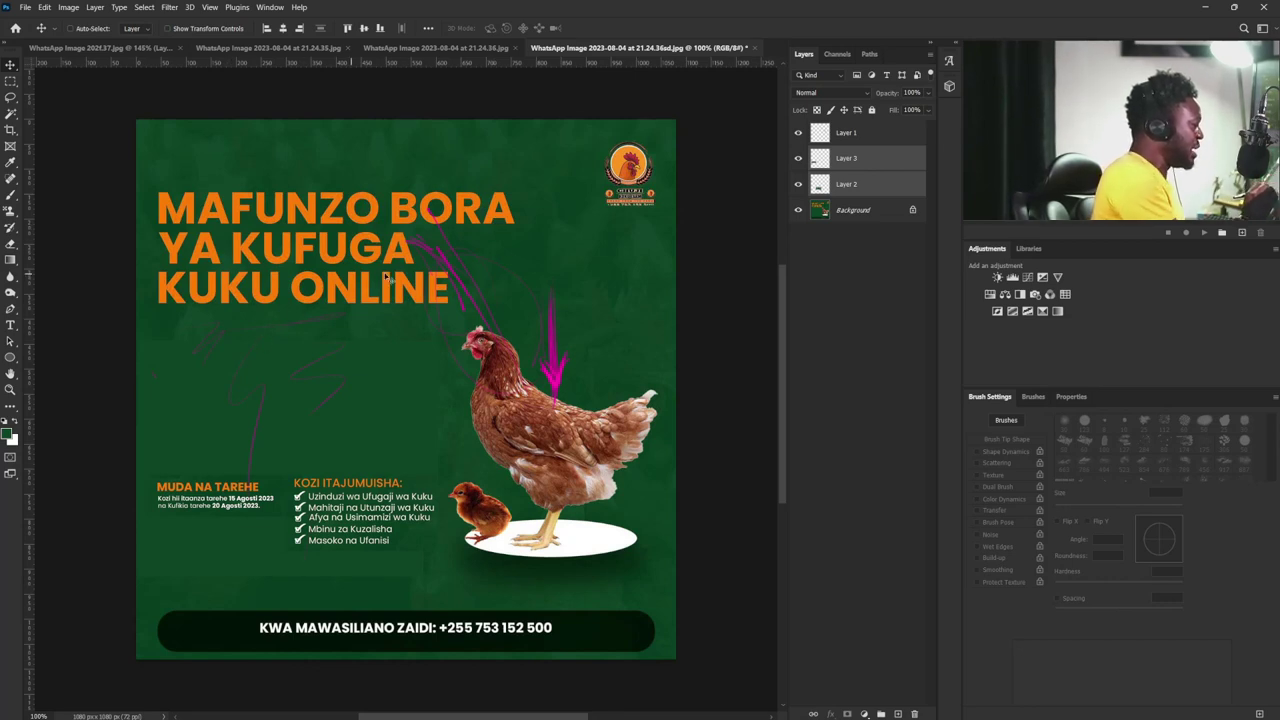
{"action": "left_click", "coordinate": [845, 184], "text": "ctrl"}
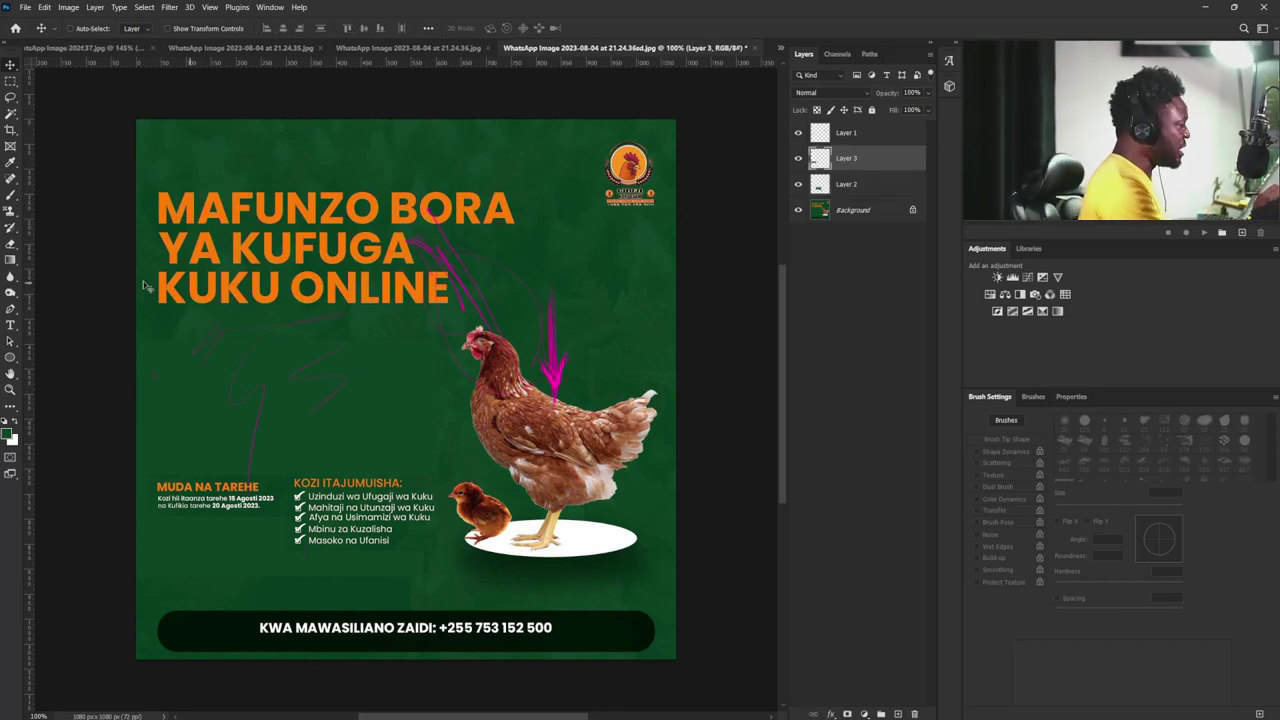
{"action": "left_click", "coordinate": [845, 210]}
- Copy KUKU ONLINE onto its own layer, enlarge it to about 182%, and shift it down-right
{"action": "left_click", "coordinate": [12, 81]}
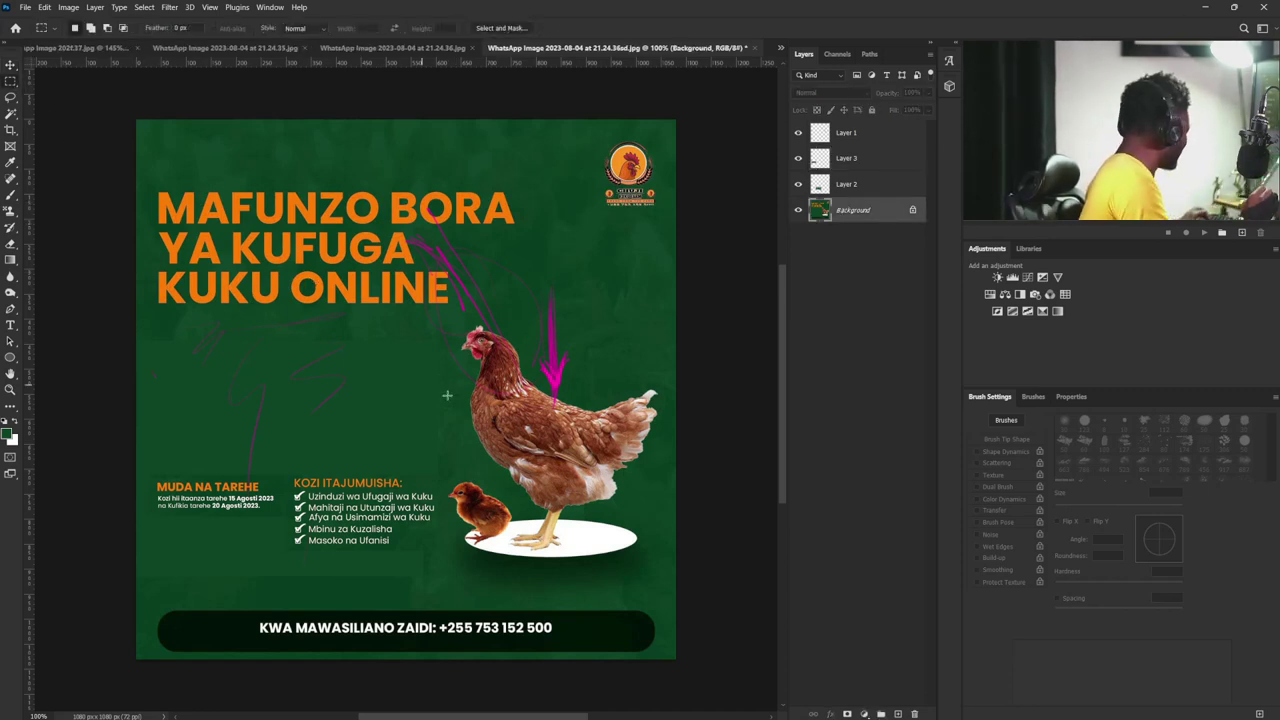
{"action": "left_click_drag", "start_coordinate": [145, 268], "coordinate": [469, 310]}
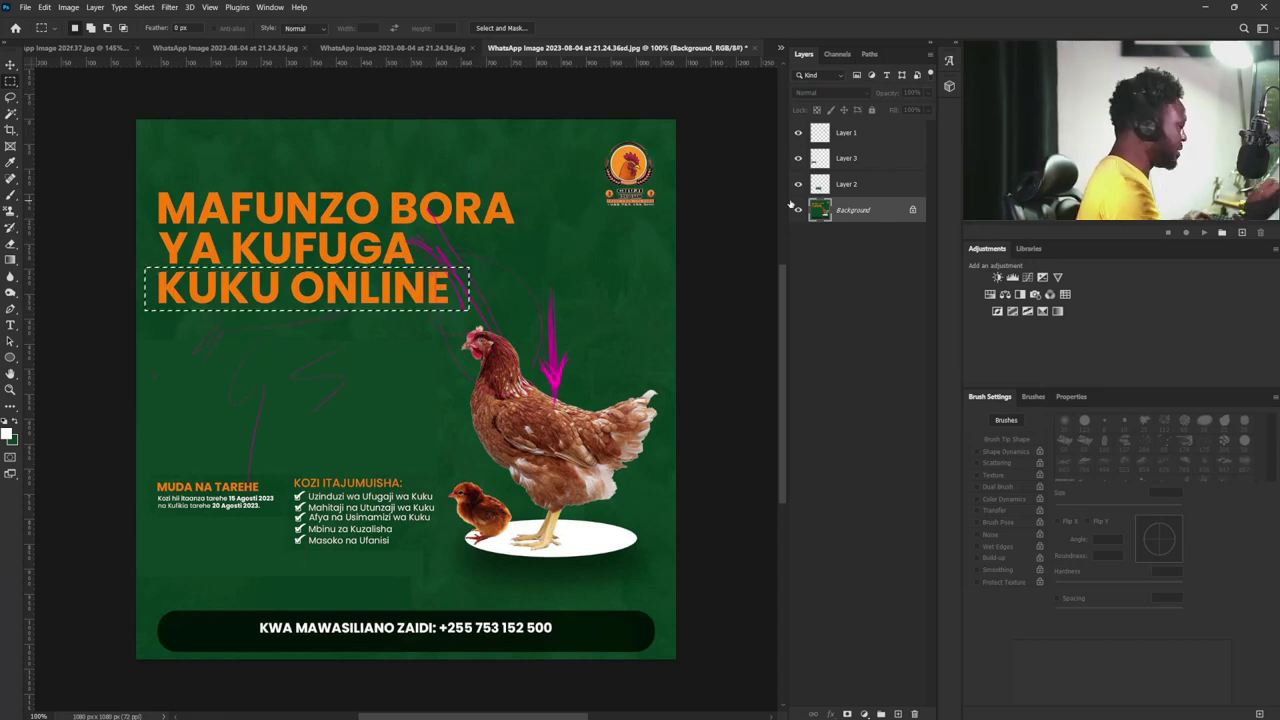
{"action": "key", "text": "ctrl+j"}
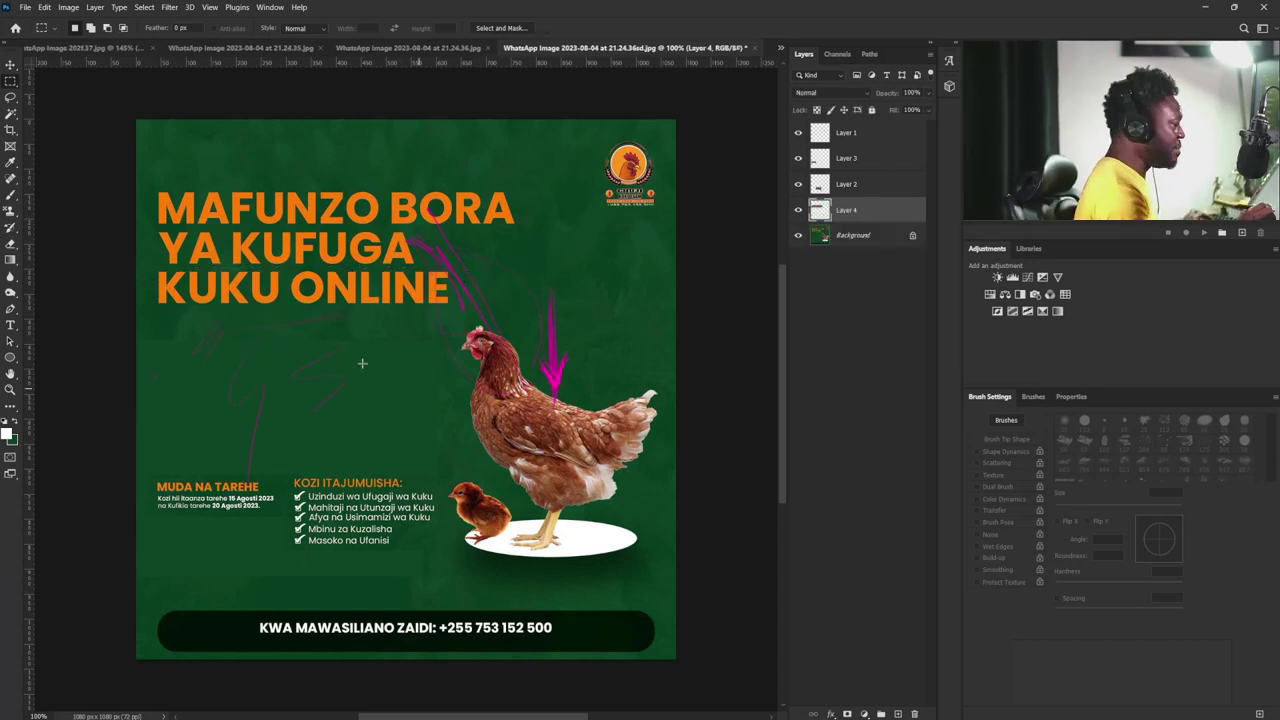
{"action": "key", "text": "ctrl+t"}
{"action": "left_click_drag", "start_coordinate": [505, 240], "coordinate": [486, 420]}
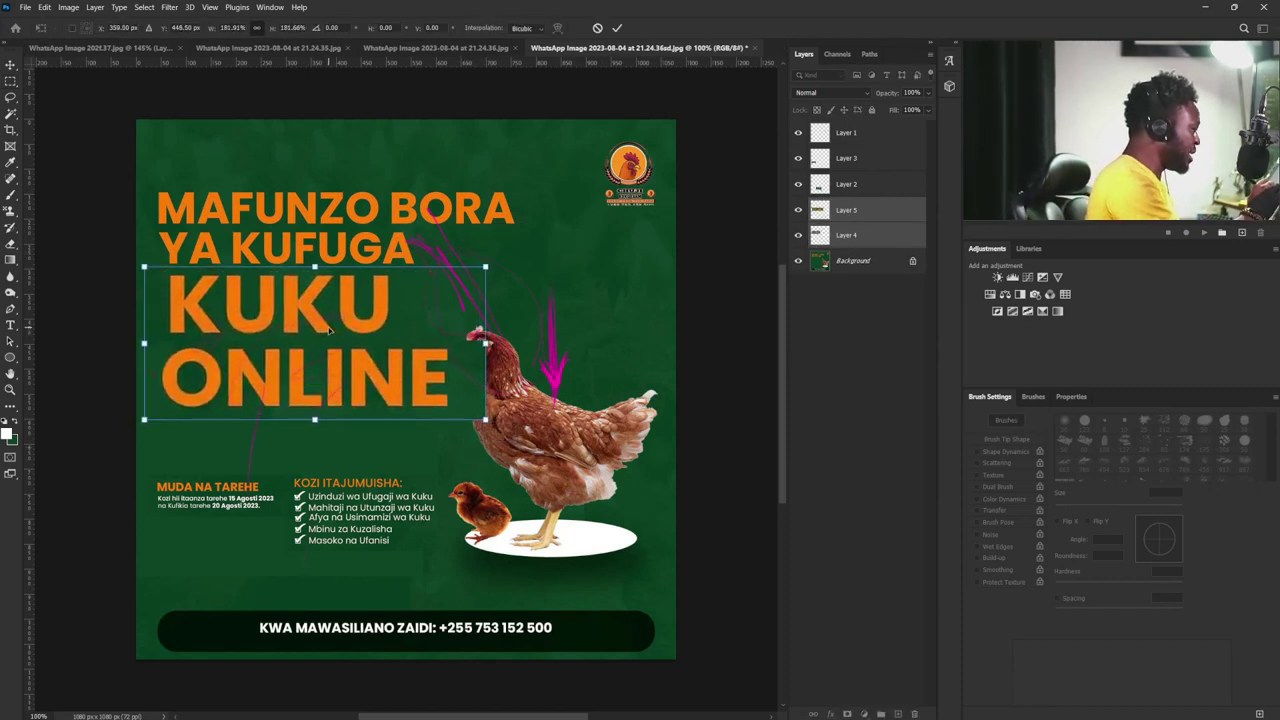
{"action": "key", "text": "Return"}
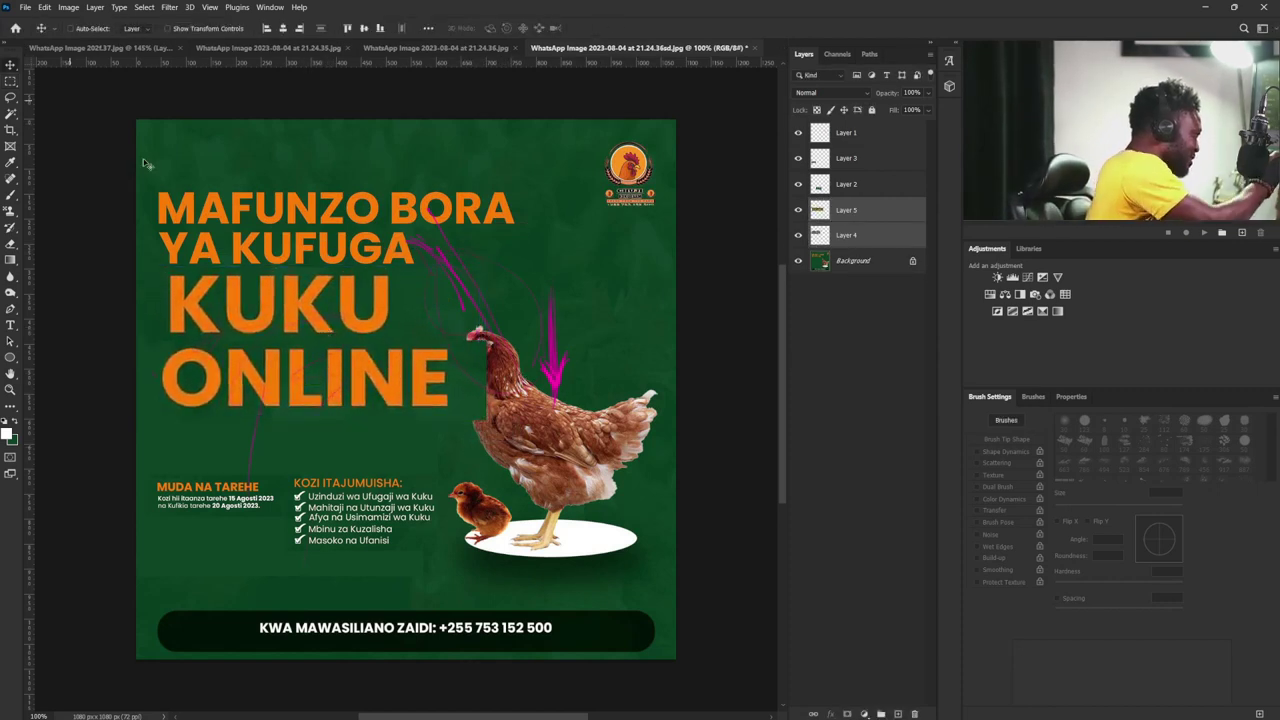
{"action": "left_click_drag", "start_coordinate": [347, 359], "coordinate": [410, 383]}
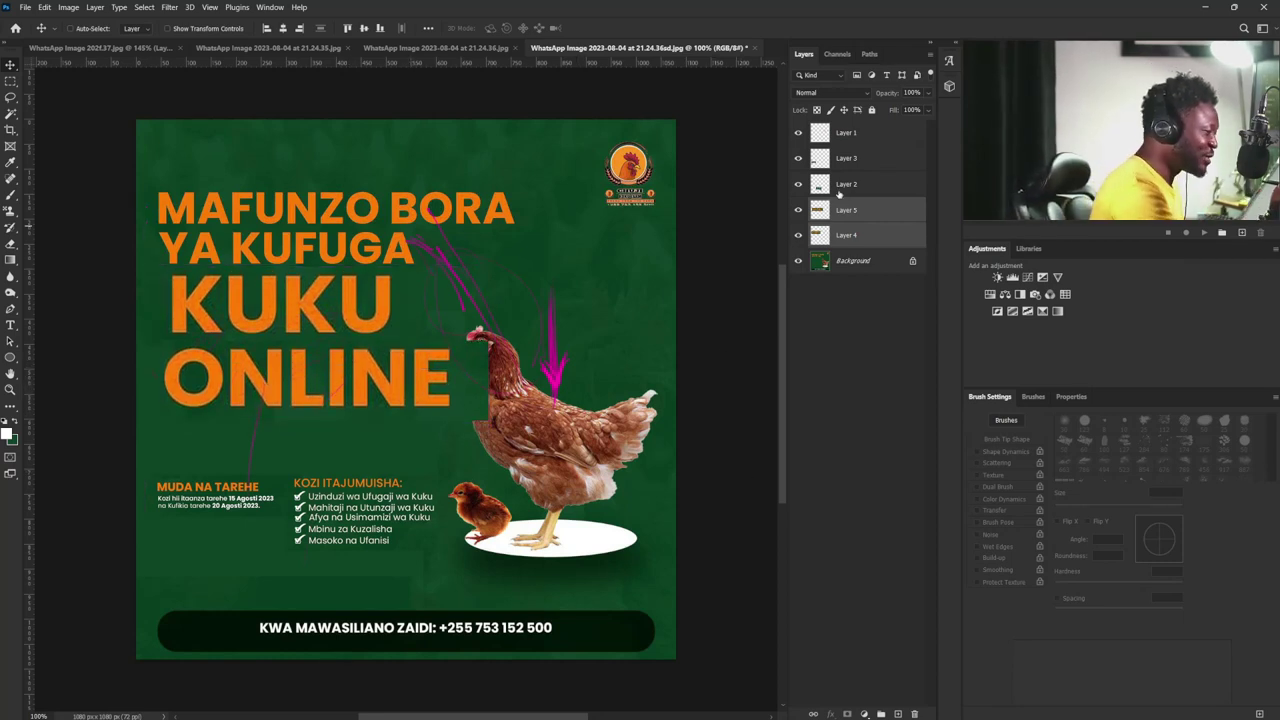
- Copy YA KUFUGA onto a new layer and move it up beside MAFUNZO BORA
{"action": "left_click", "coordinate": [847, 236]}
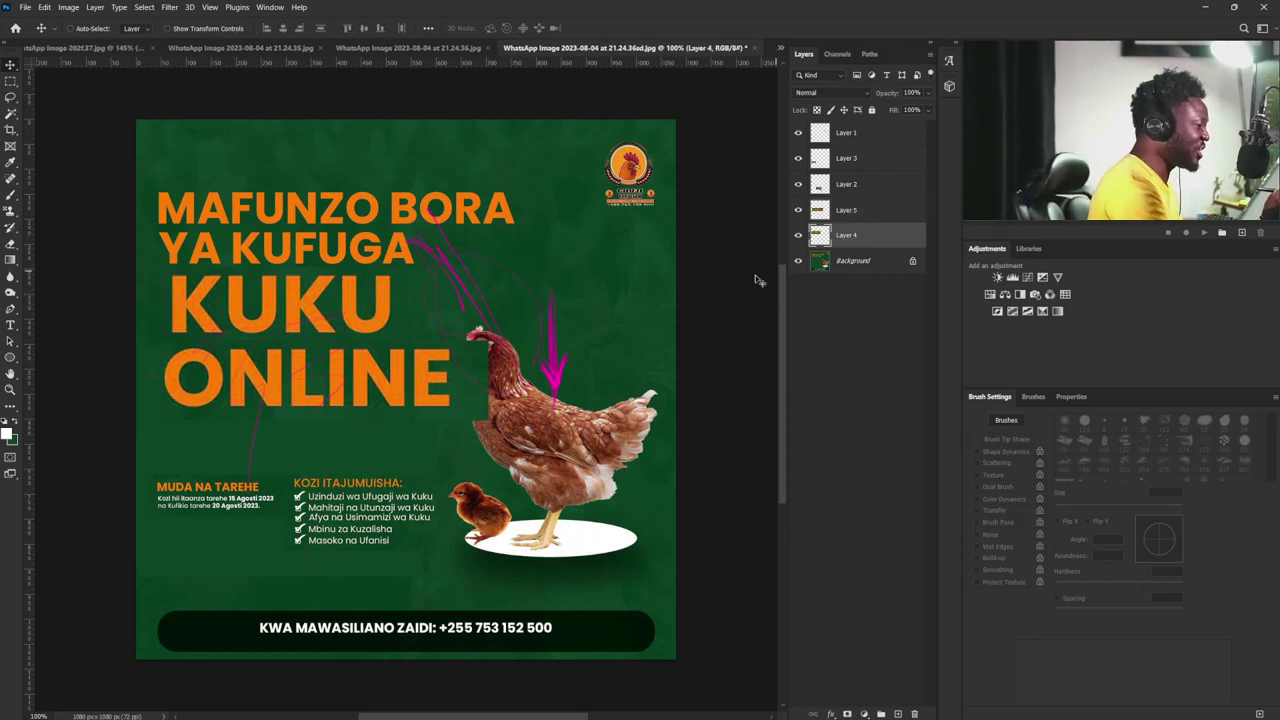
{"action": "key", "text": "m"}
{"action": "left_click_drag", "start_coordinate": [142, 225], "coordinate": [427, 266]}
{"action": "left_click", "coordinate": [855, 262]}
{"action": "key", "text": "ctrl+j"}
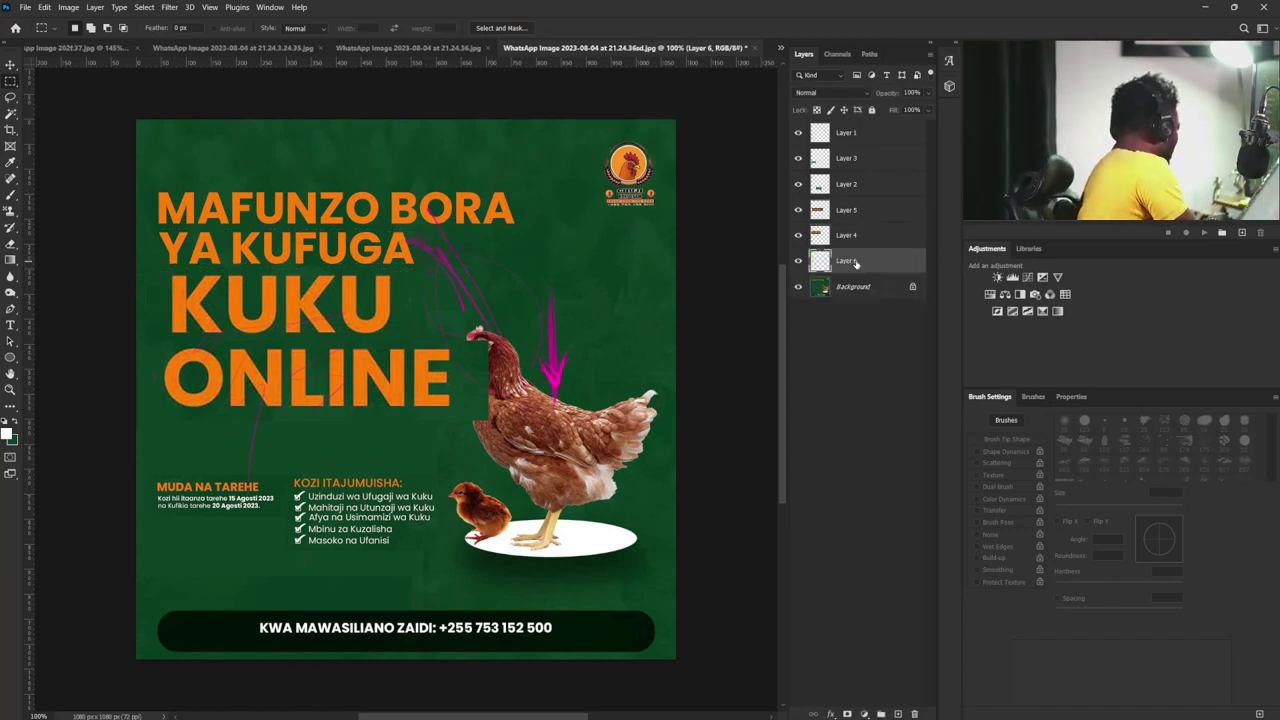
{"action": "key", "text": "v"}
{"action": "left_click_drag", "start_coordinate": [218, 245], "coordinate": [605, 204]}
{"action": "key", "text": "m"}
{"action": "left_click_drag", "start_coordinate": [500, 140], "coordinate": [538, 313]}
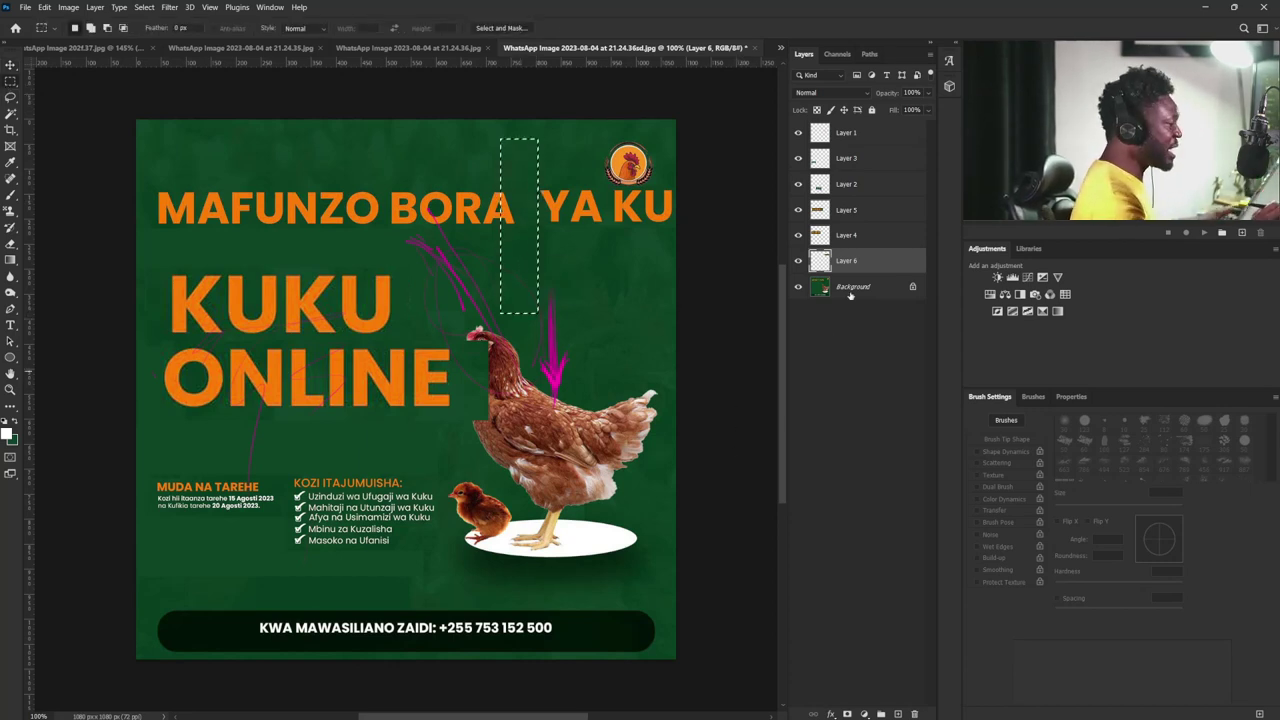
{"action": "key", "text": "ctrl+d"}
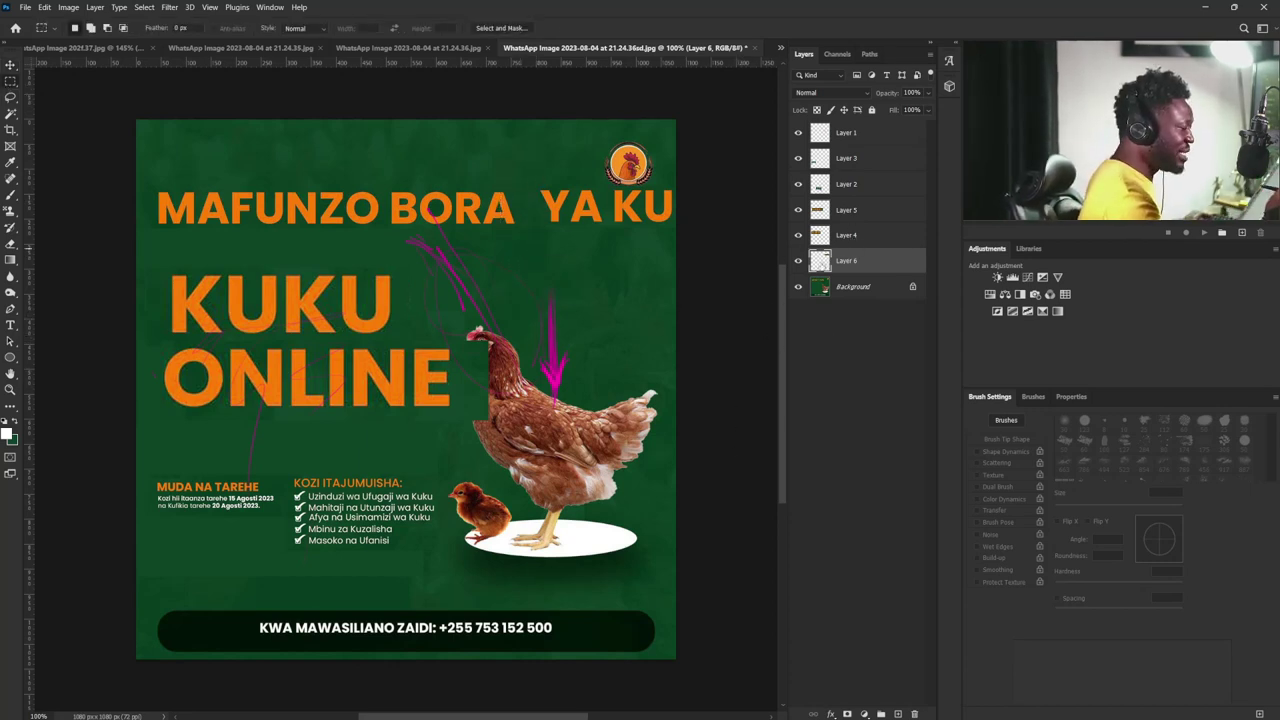
- Toggle visibility to identify the YA KU and KUKU layers, then marquee MAFUNZO BORA on the Background
{"action": "left_click", "coordinate": [798, 210]}
{"action": "left_click", "coordinate": [798, 210]}
{"action": "left_click", "coordinate": [798, 235]}
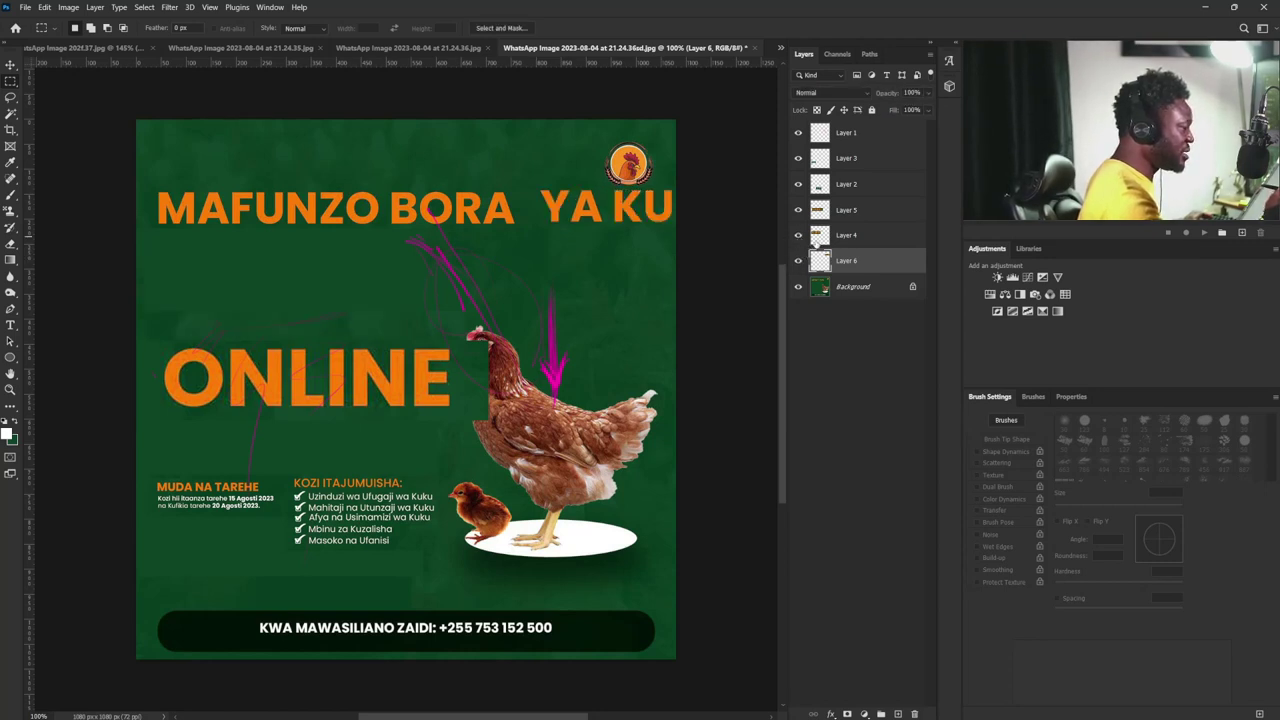
{"action": "left_click", "coordinate": [798, 236]}
{"action": "left_click", "coordinate": [853, 286]}
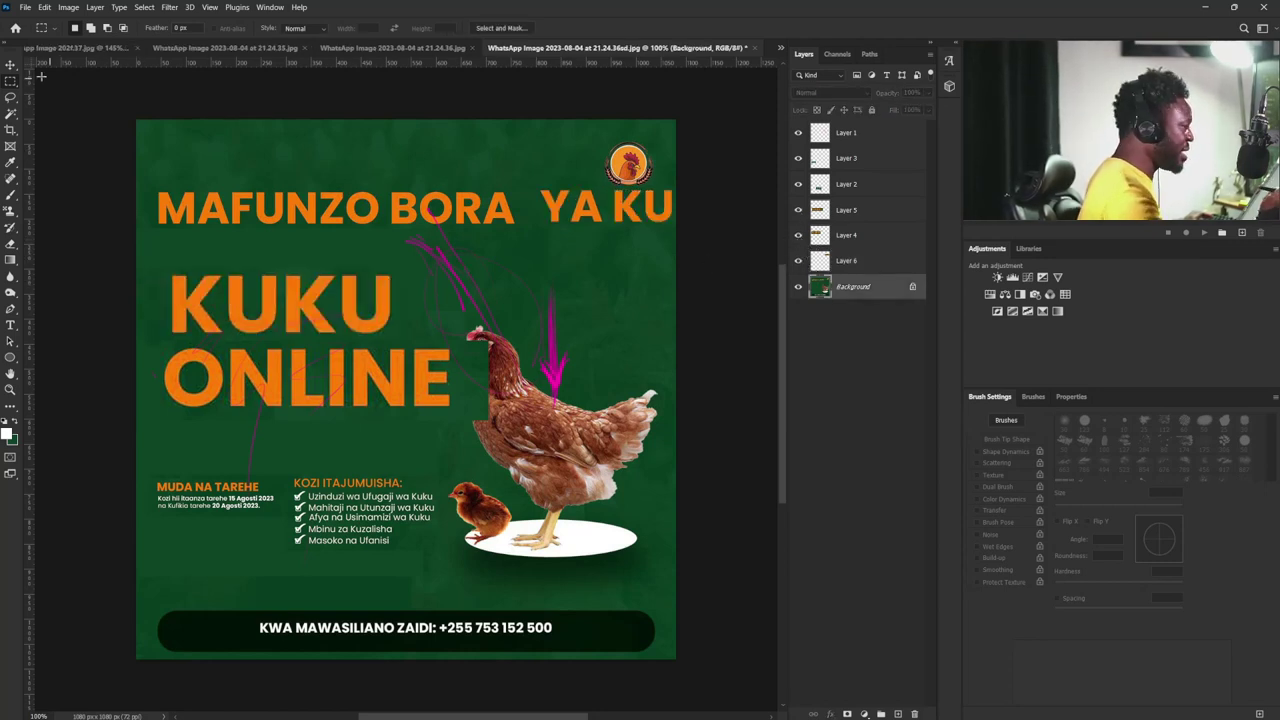
{"action": "left_click_drag", "start_coordinate": [136, 182], "coordinate": [527, 243]}
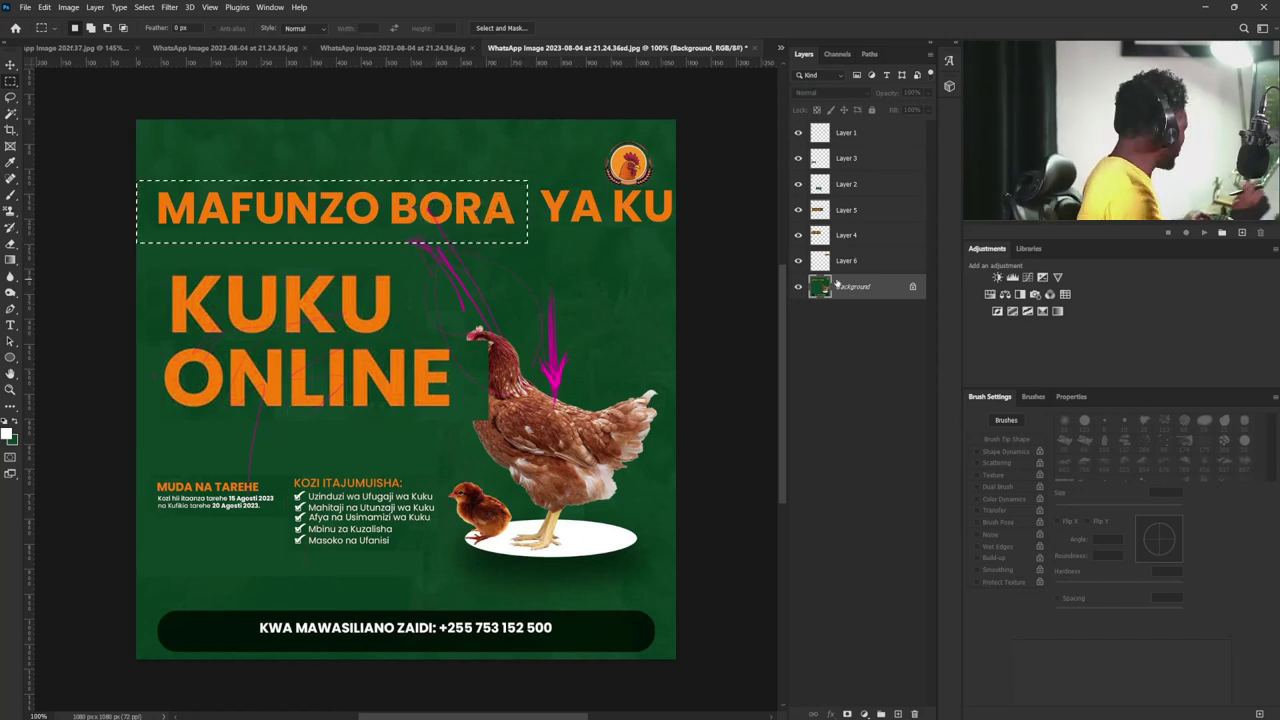
- Copy MAFUNZO BORA to a new layer and shrink both heading layers into a line above KUKU ONLINE
{"action": "key", "text": "ctrl+j"}
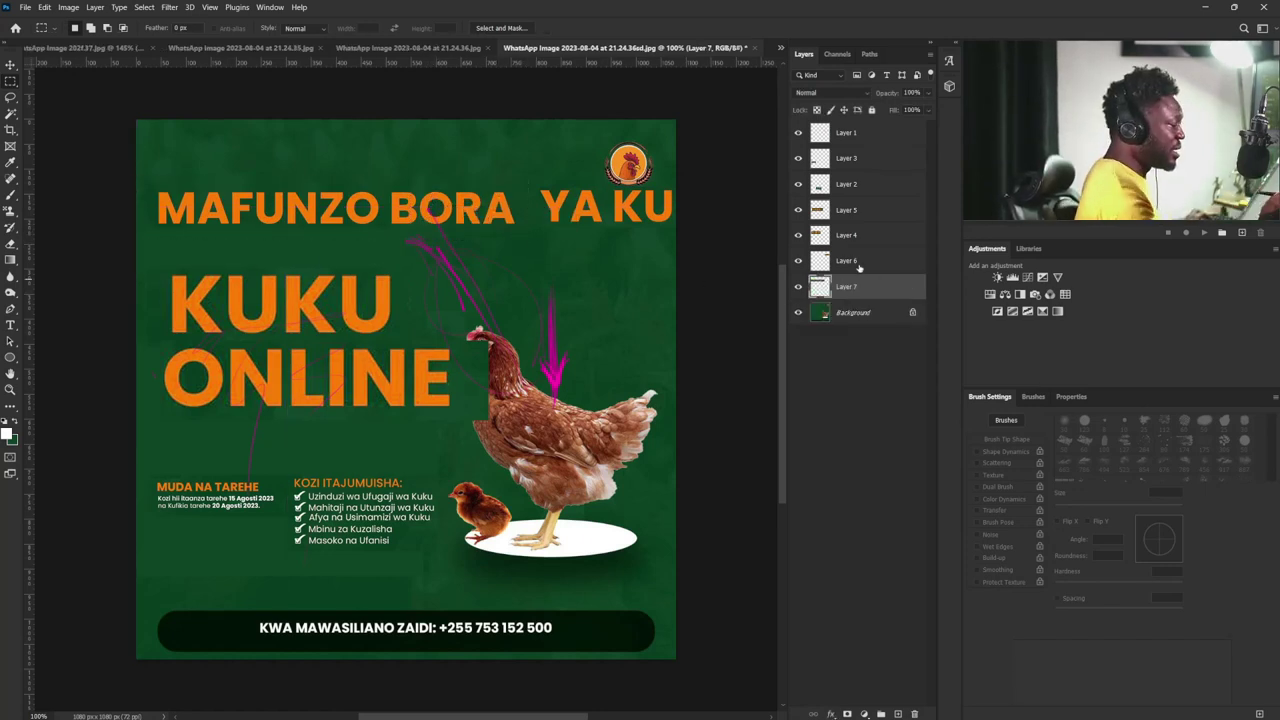
{"action": "left_click", "coordinate": [860, 262], "text": "shift"}
{"action": "key", "text": "ctrl+t"}
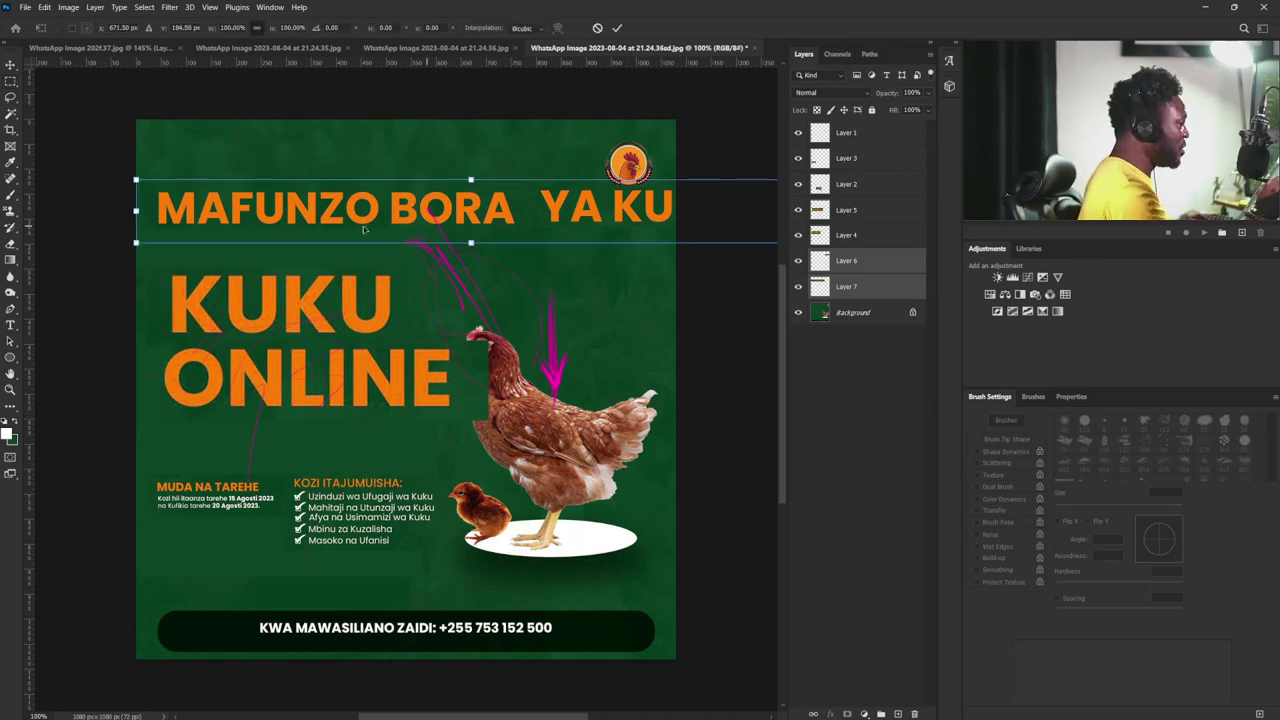
{"action": "left_click_drag", "start_coordinate": [136, 211], "coordinate": [309, 213]}
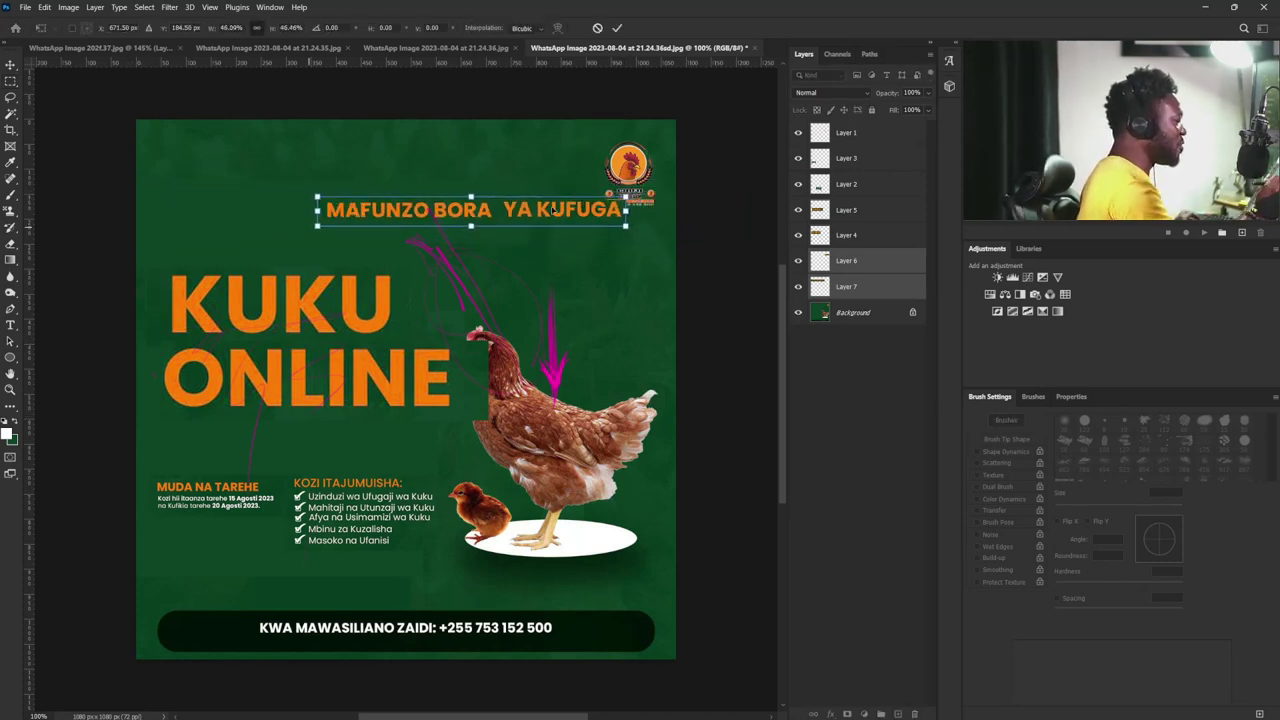
{"action": "left_click_drag", "start_coordinate": [430, 212], "coordinate": [281, 232]}
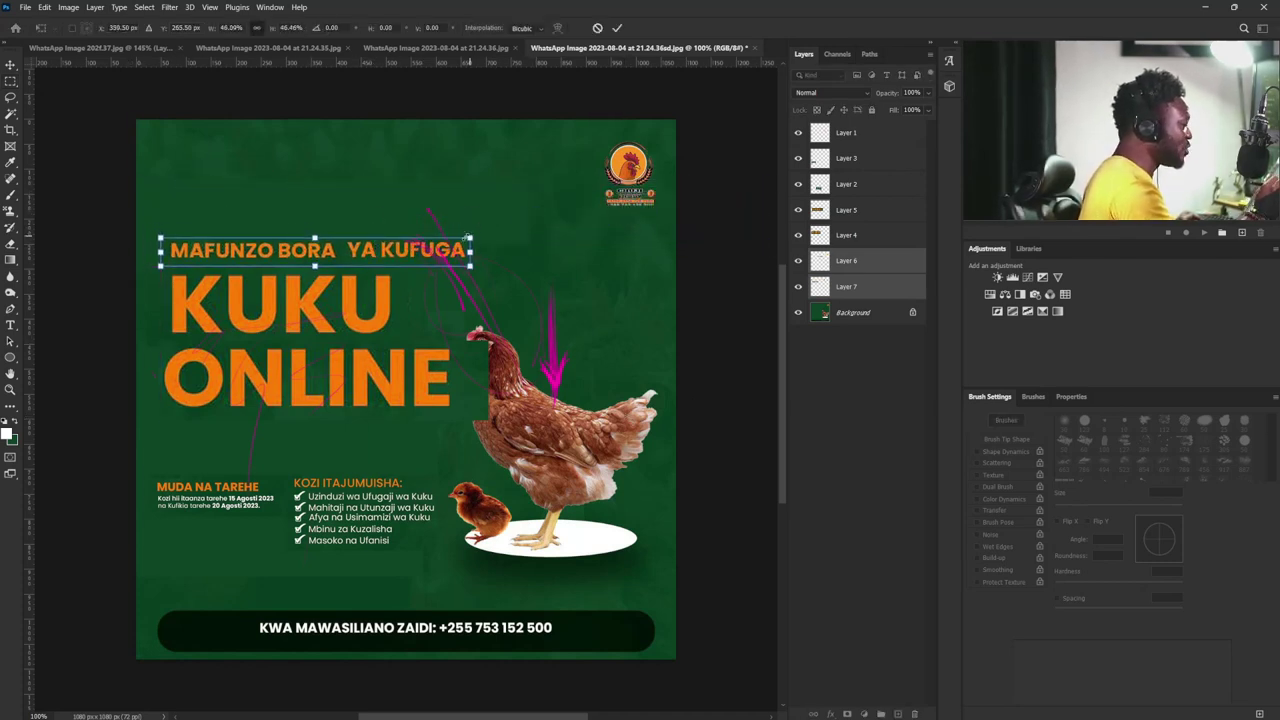
{"action": "left_click_drag", "start_coordinate": [470, 240], "coordinate": [414, 250]}
{"action": "key", "text": "Return"}
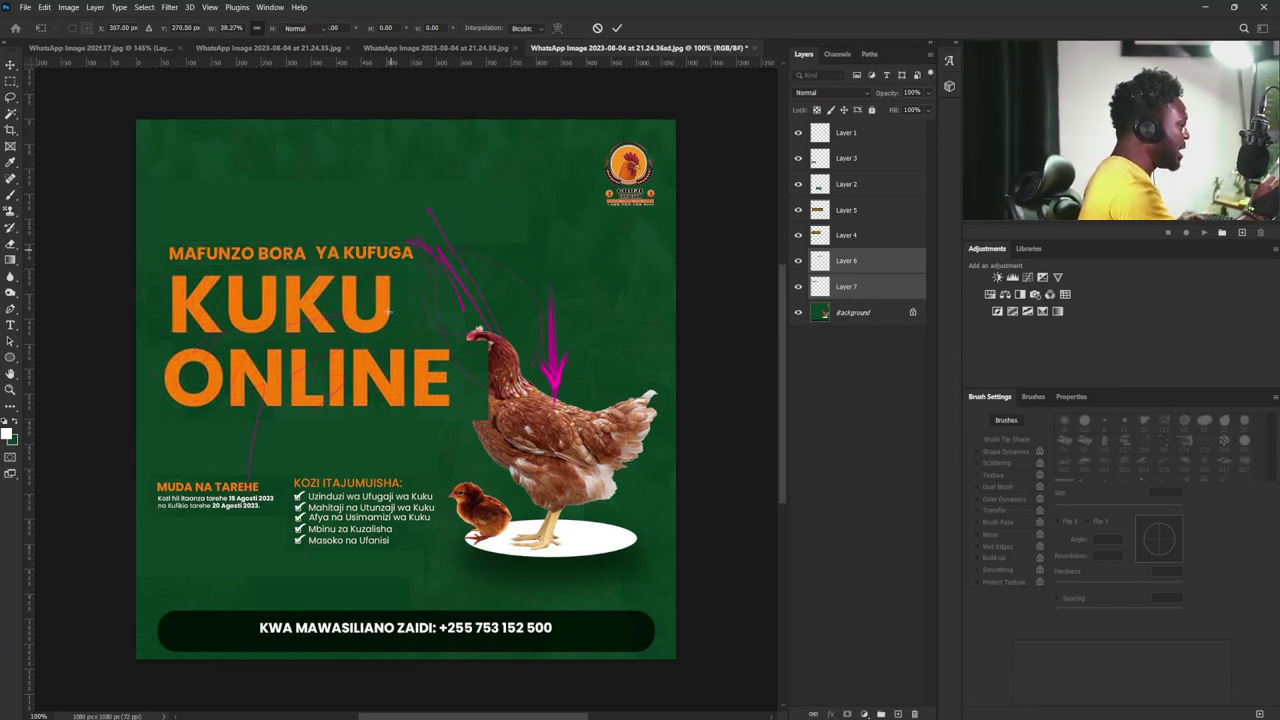
{"action": "key", "text": "m"}
- Nudge YA KUFUGA left to sit next to BORA
{"action": "left_click", "coordinate": [846, 260]}
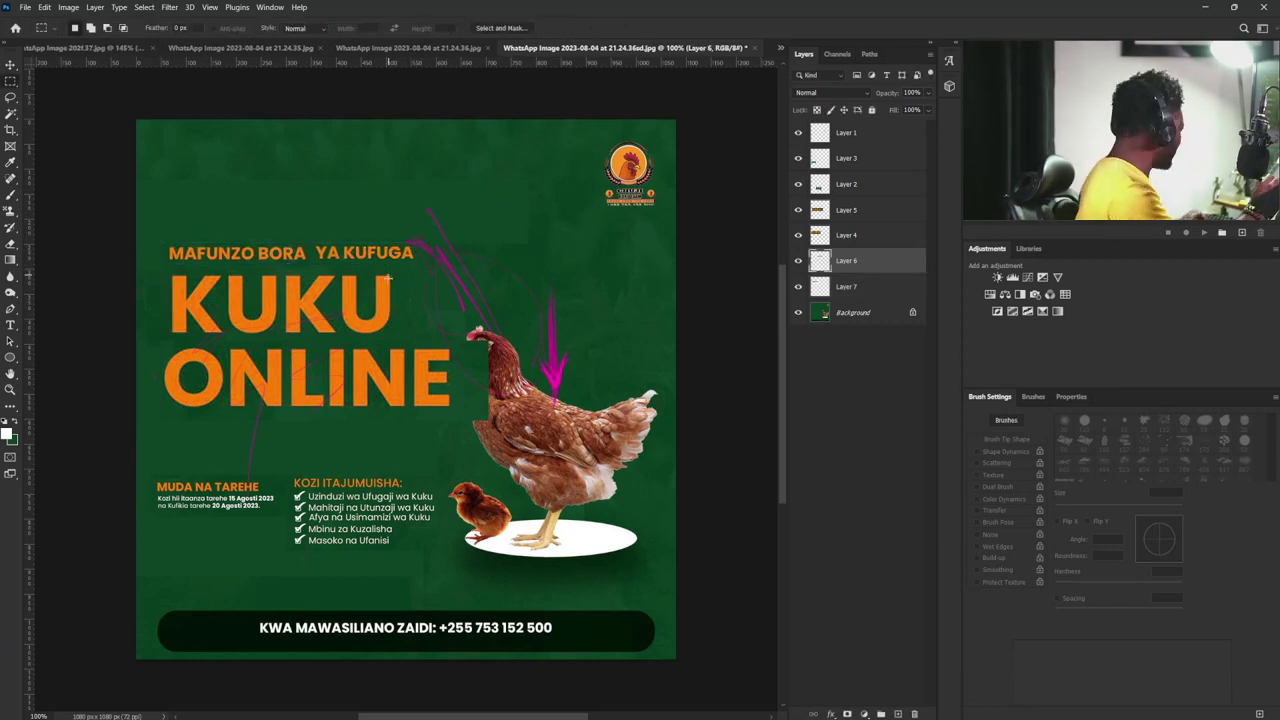
{"action": "key", "text": "v"}
{"action": "key", "text": "Left"}
{"action": "key", "text": "Left"}
{"action": "key", "text": "Left"}
{"action": "key", "text": "Left"}
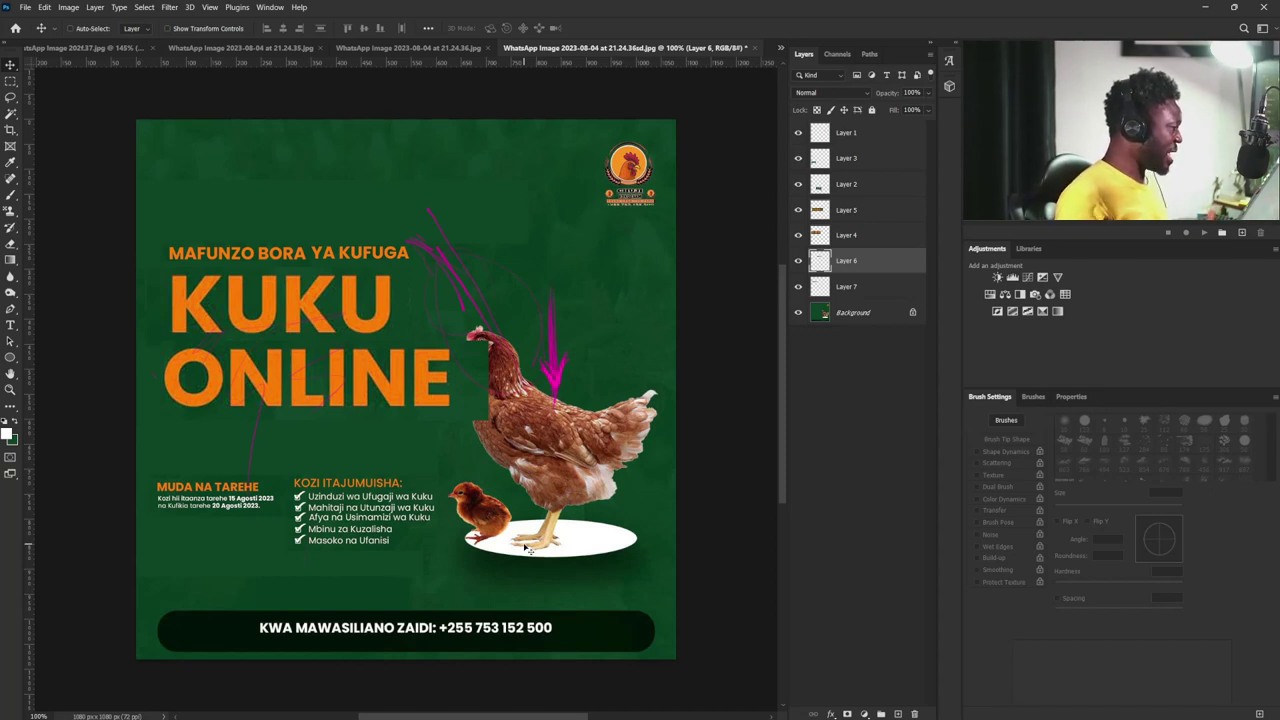
- Marquee the hen and chick on the Background and copy them onto new Layer 8
{"action": "left_click", "coordinate": [845, 312]}
{"action": "key", "text": "m"}
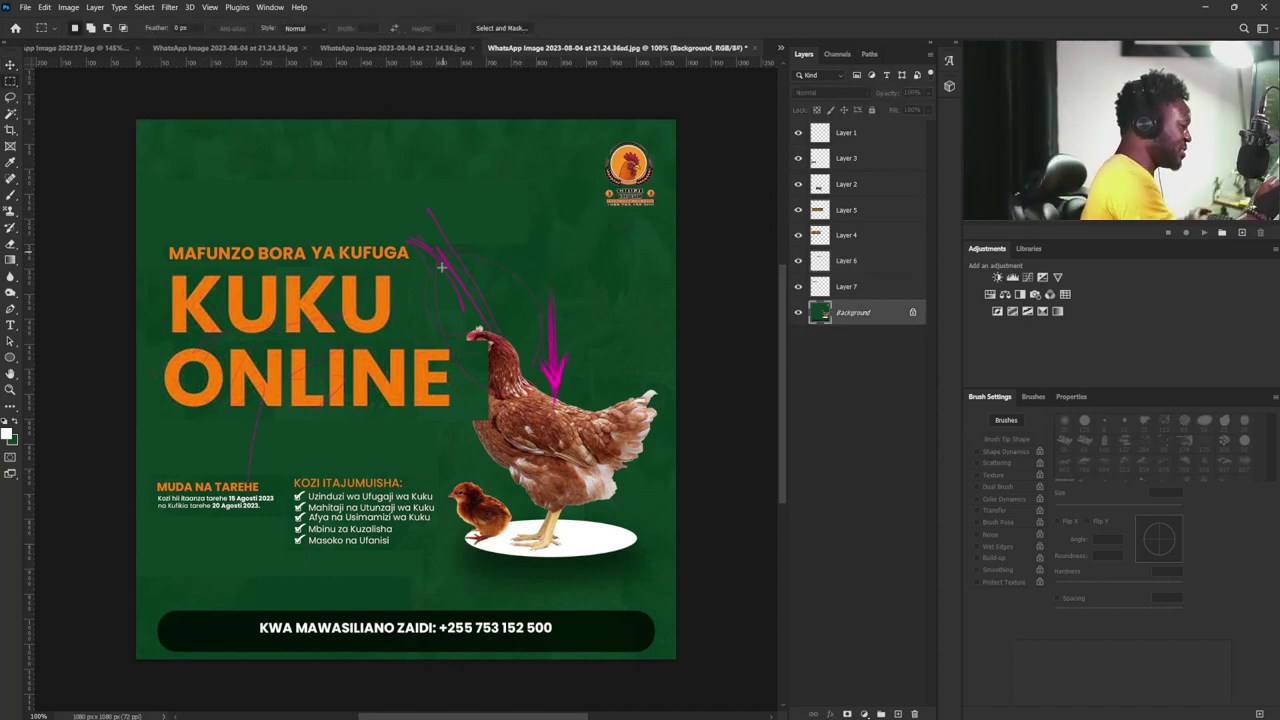
{"action": "left_click_drag", "start_coordinate": [445, 280], "coordinate": [676, 588]}
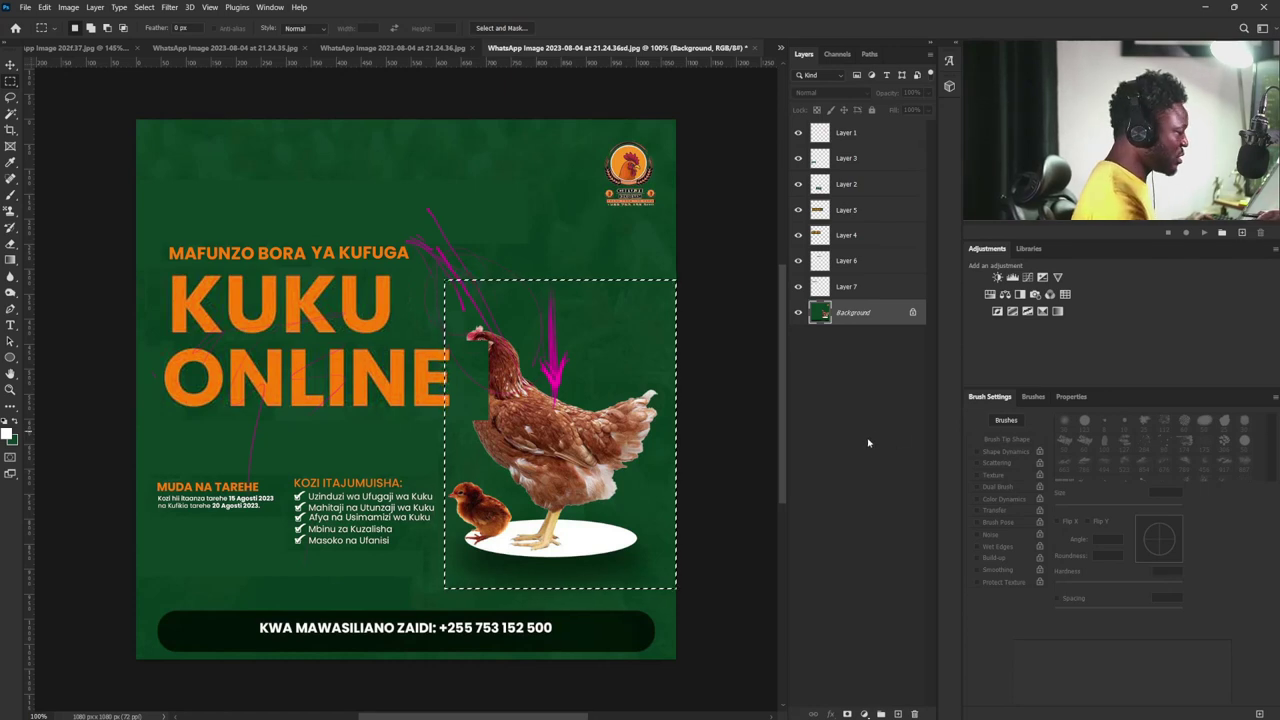
{"action": "key", "text": "ctrl+j"}
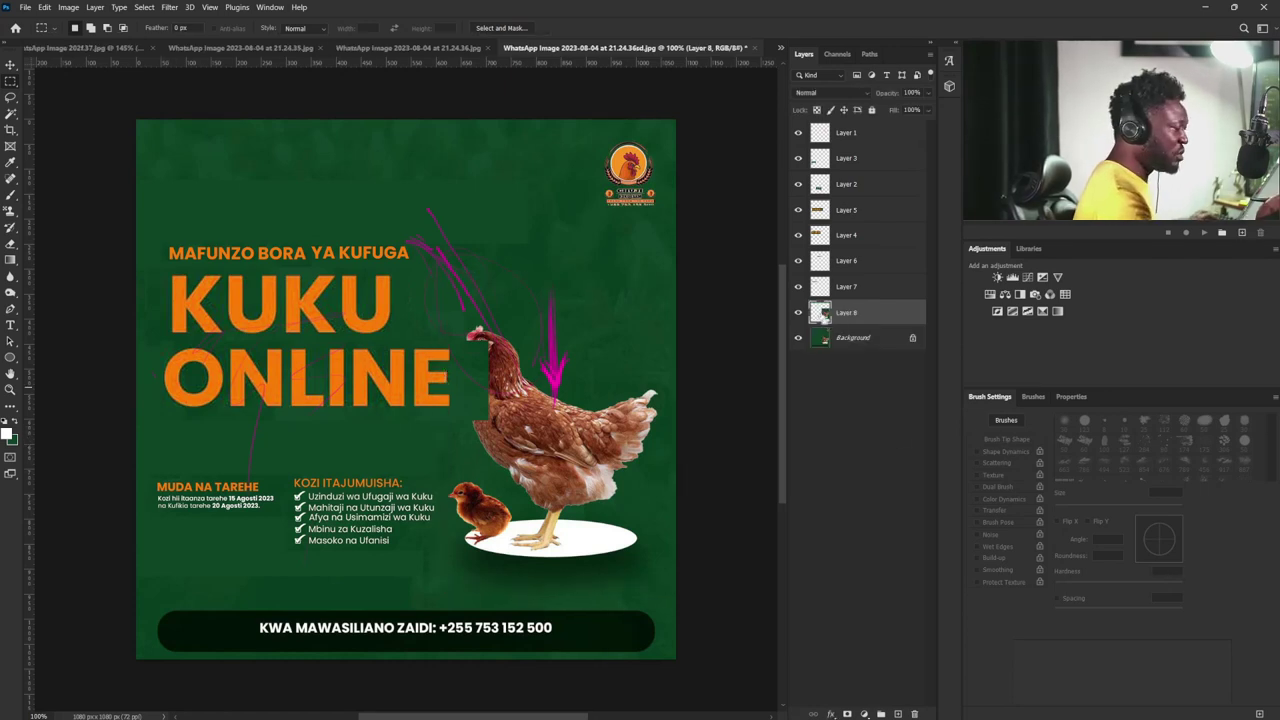
{"action": "left_click", "coordinate": [1071, 396]}
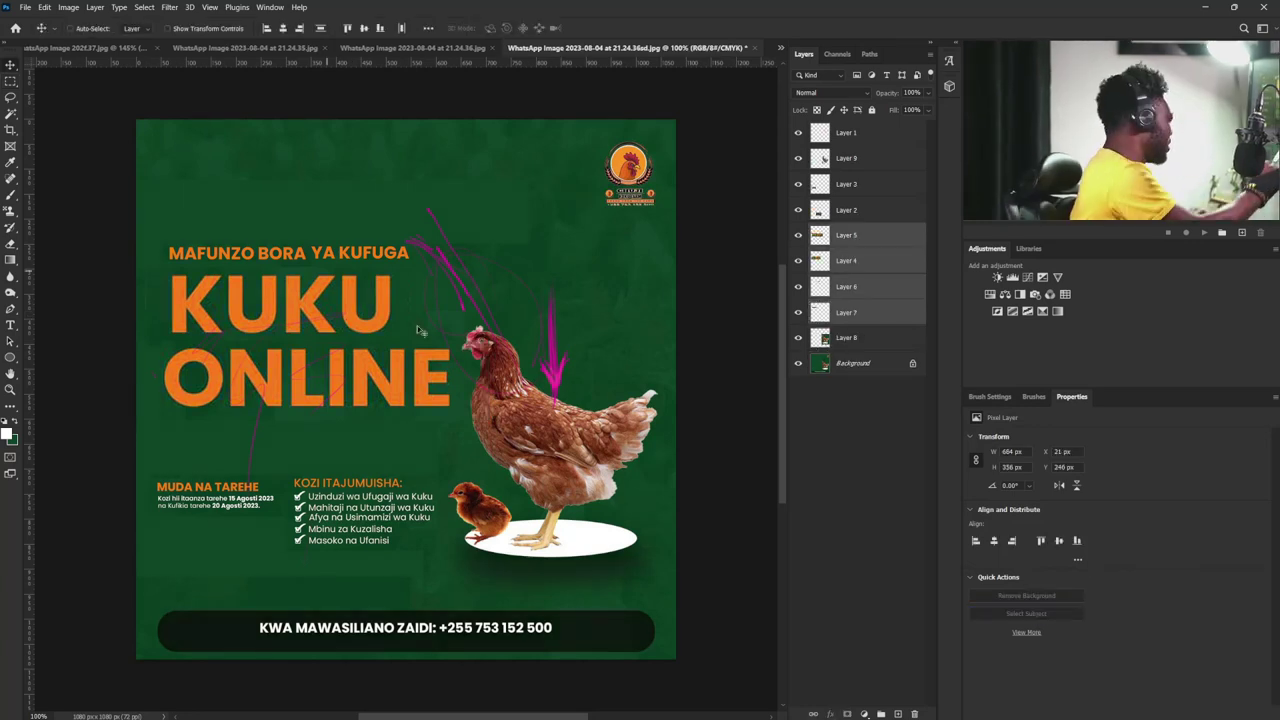
- Enlarge the KUKU ONLINE title block to about 748 × 389 px and raise it slightly
{"action": "key", "text": "ctrl+t"}
{"action": "left_click_drag", "start_coordinate": [487, 240], "coordinate": [512, 229]}
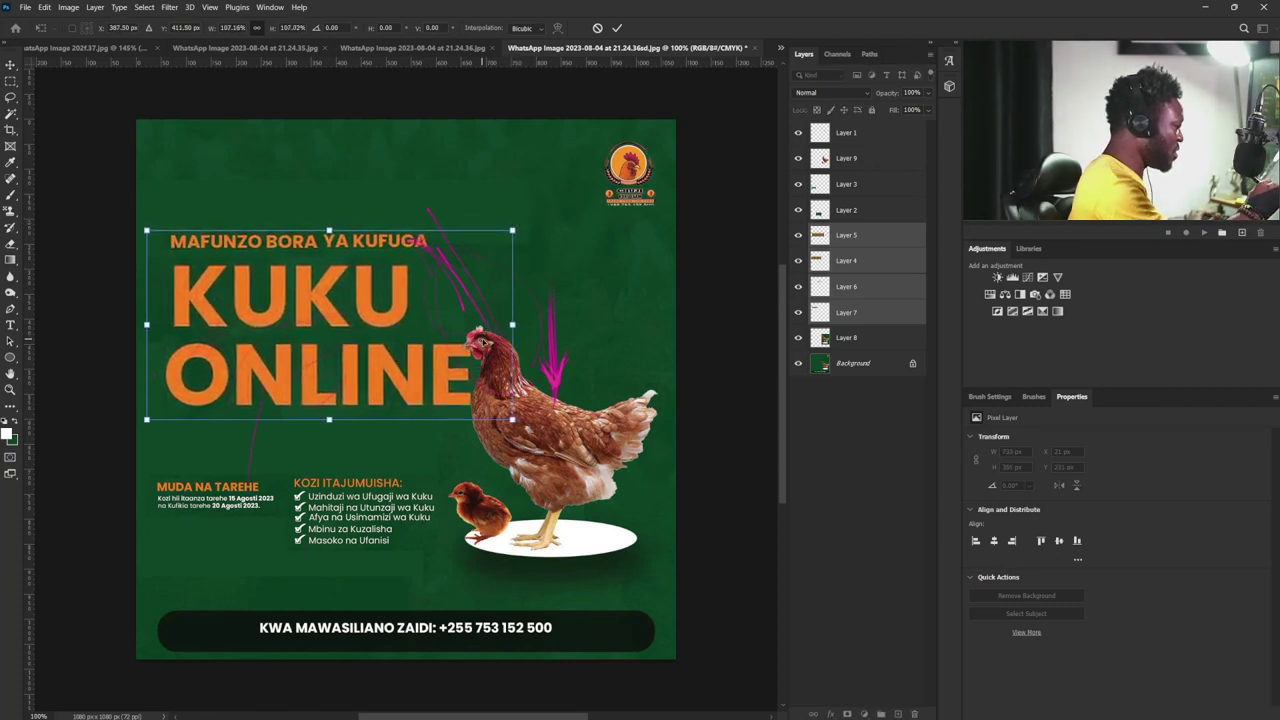
{"action": "mouse_move", "coordinate": [484, 341]}
{"action": "left_mouse_down"}
{"action": "mouse_move", "coordinate": [483, 316]}
{"action": "mouse_move", "coordinate": [484, 340]}
{"action": "left_mouse_up"}
{"action": "left_click_drag", "start_coordinate": [514, 201], "coordinate": [518, 198]}
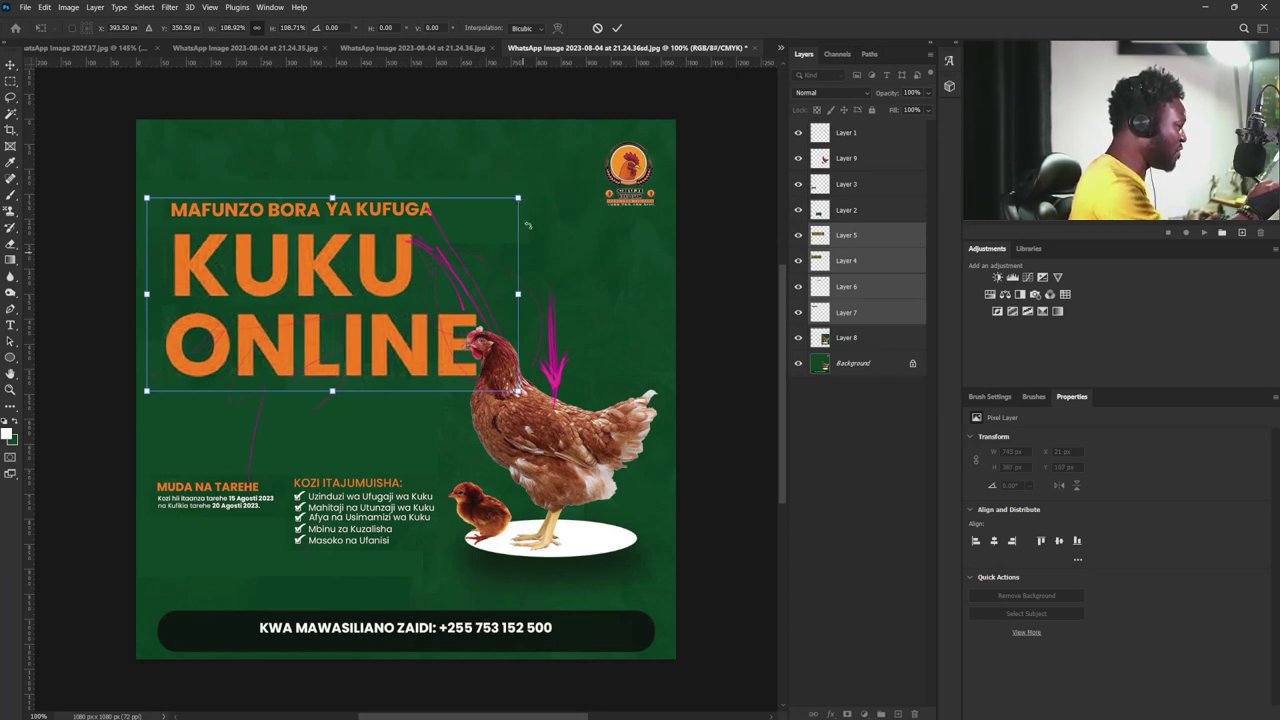
{"action": "left_click_drag", "start_coordinate": [519, 198], "coordinate": [523, 206]}
{"action": "key", "text": "Return"}
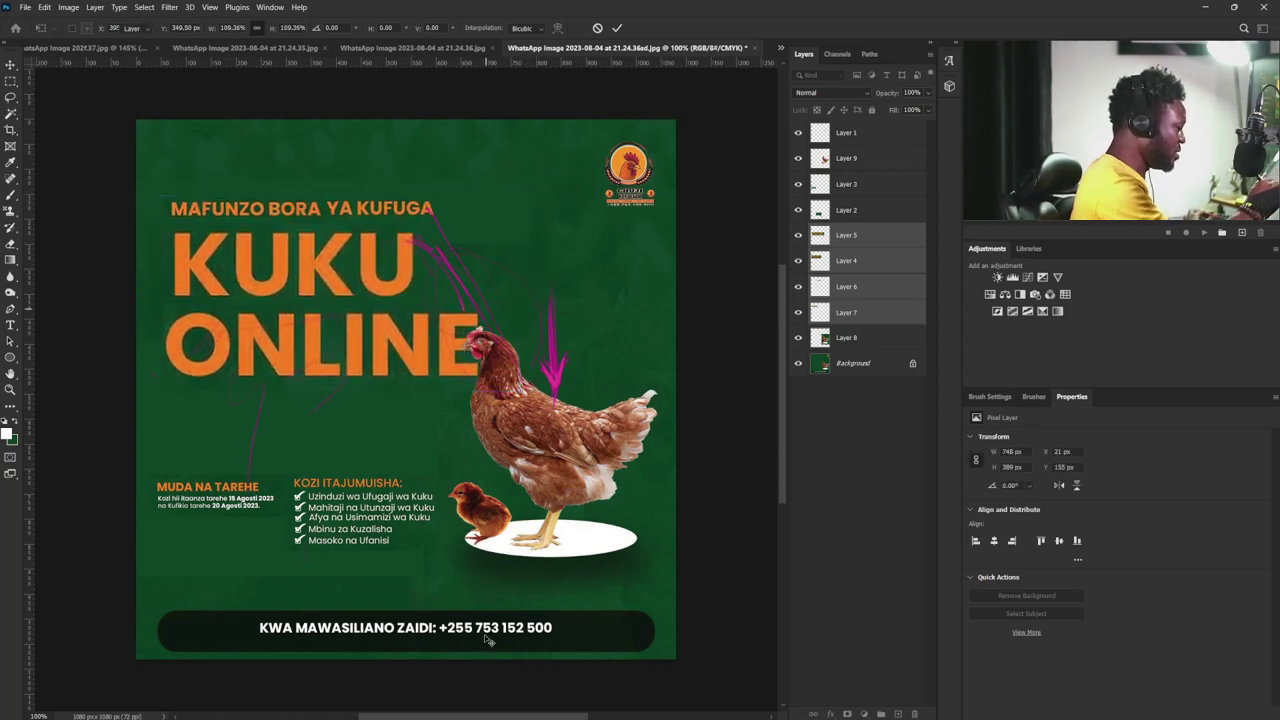
- Move the MUDA NA TAREHE dates and KOZI ITAJUMUISHA list up about 70 px under KUKU ONLINE
{"action": "left_click", "coordinate": [797, 365]}
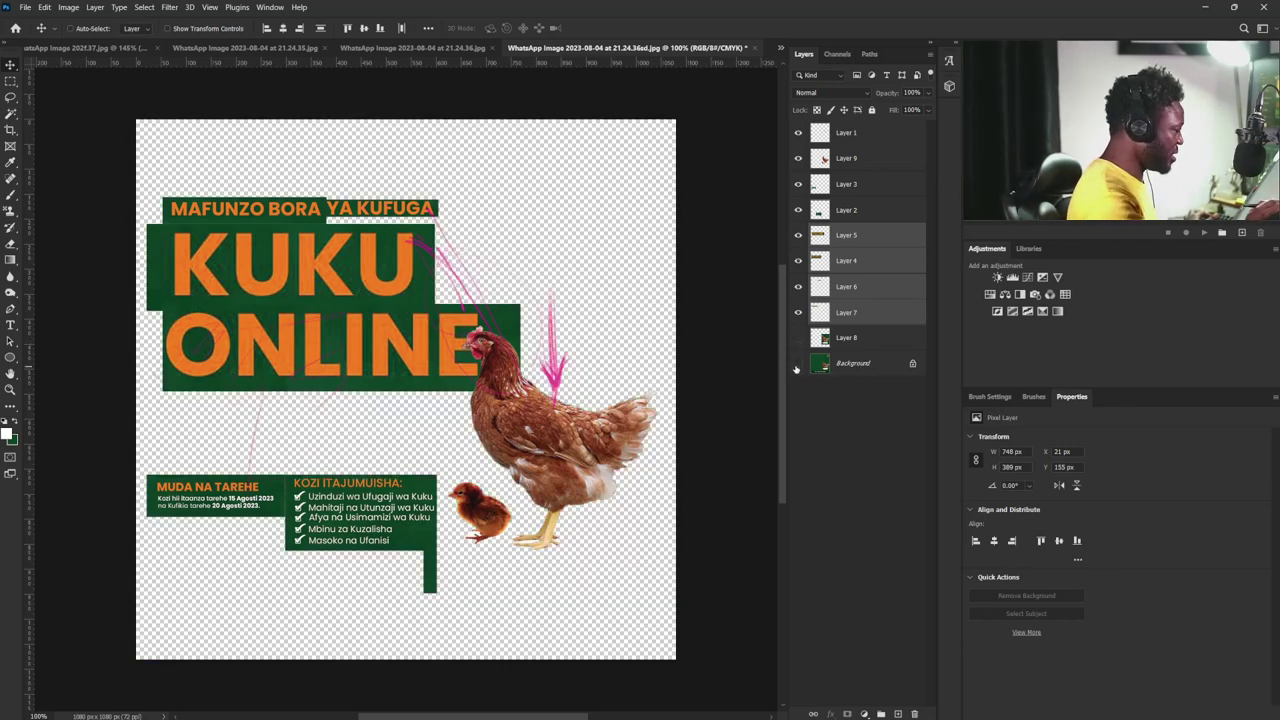
{"action": "left_click", "coordinate": [797, 365]}
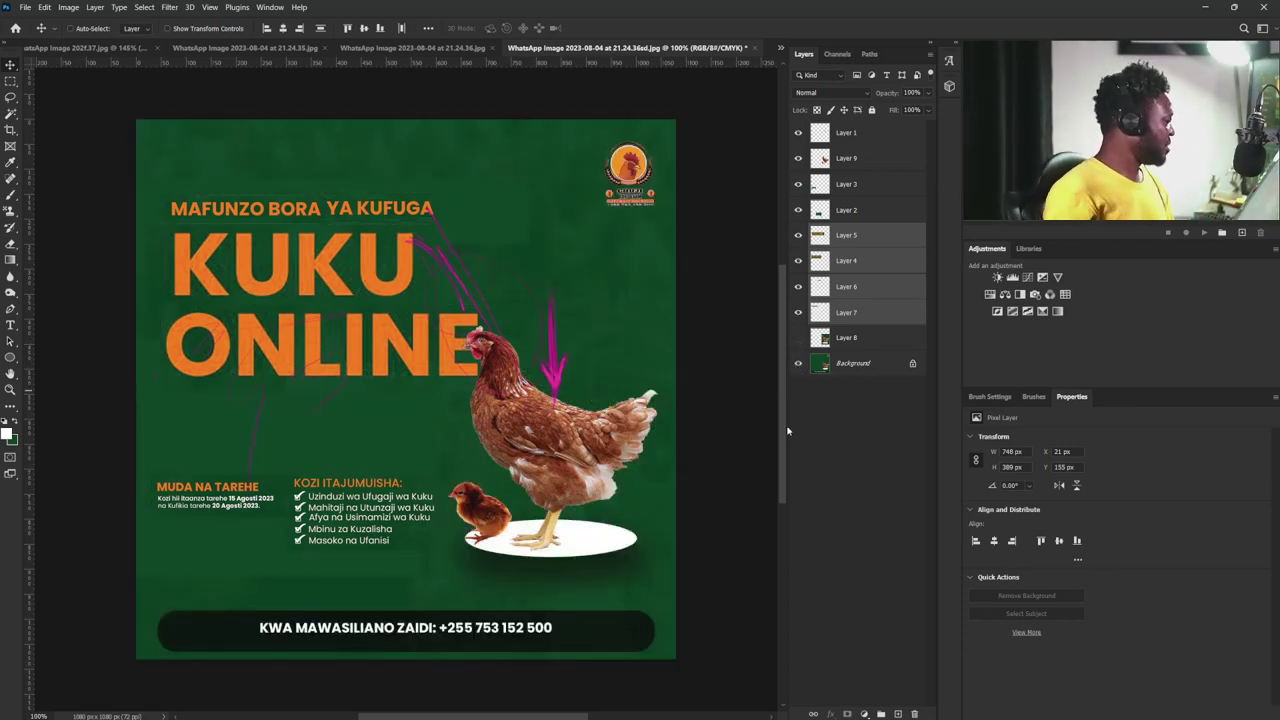
{"action": "key", "text": "alt+bracketright"}
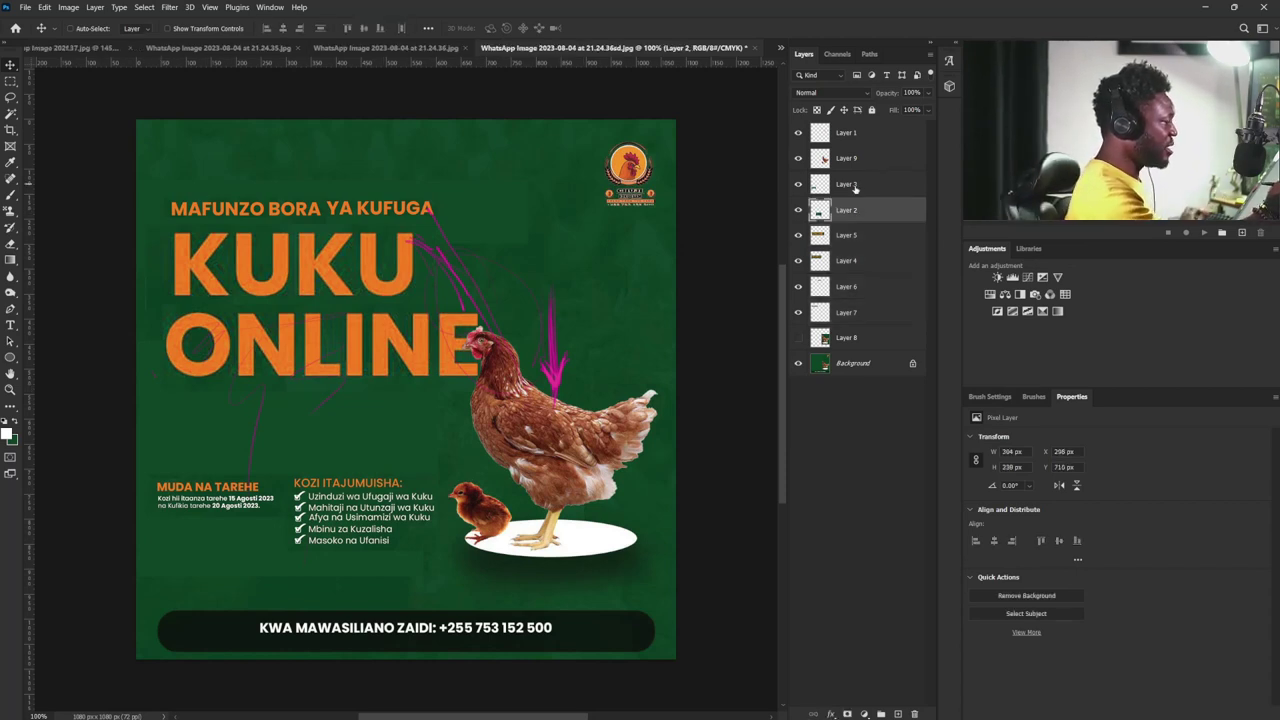
{"action": "key", "text": "shift+alt+bracketright"}
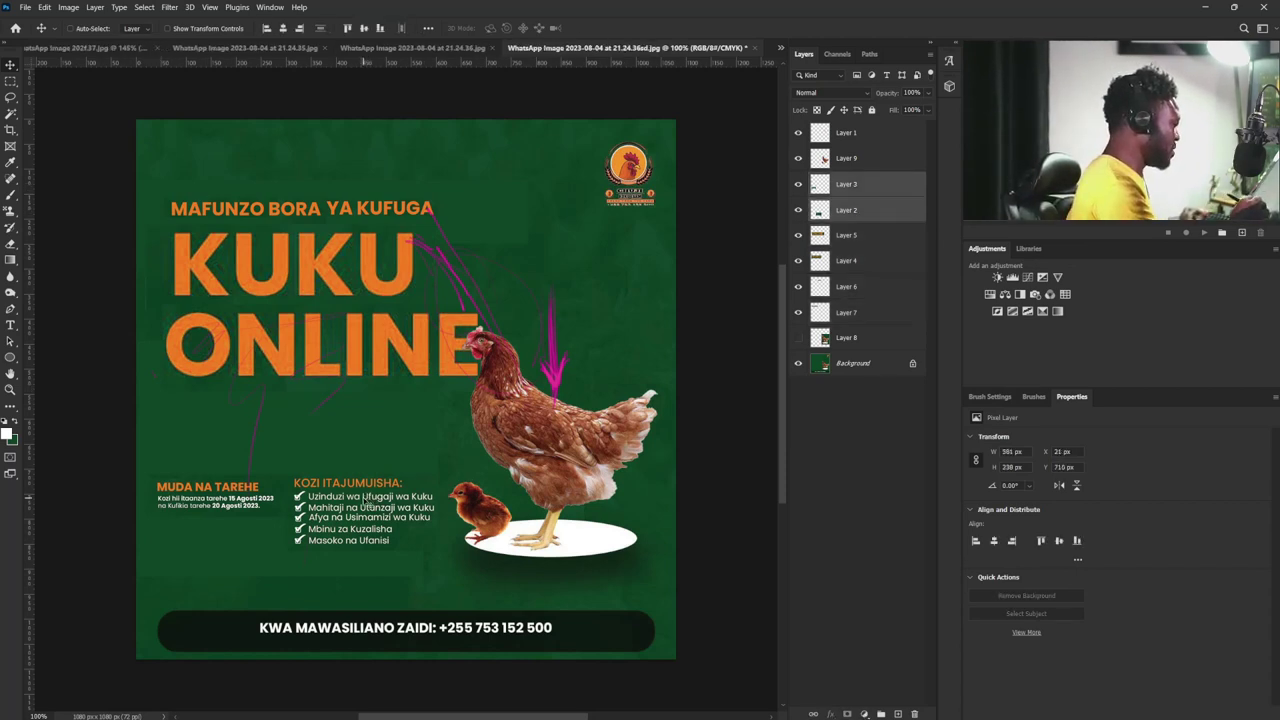
{"action": "left_click_drag", "start_coordinate": [367, 498], "coordinate": [366, 436]}
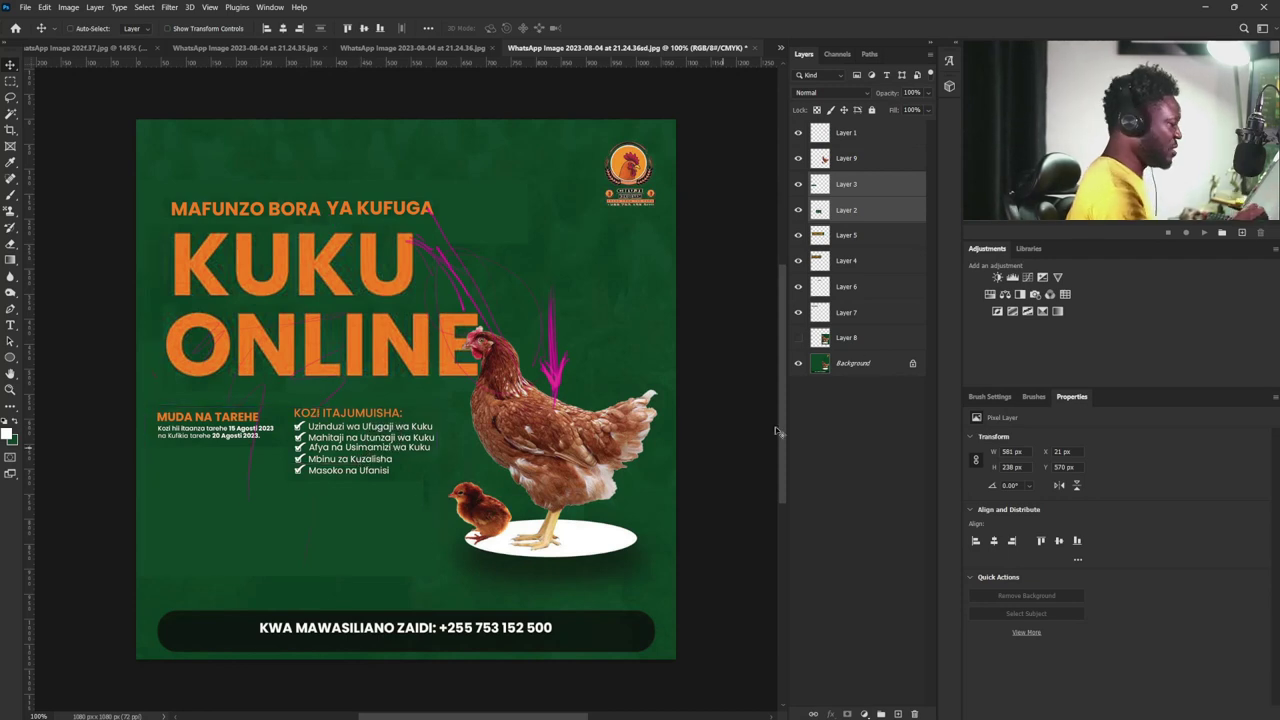
{"action": "left_click", "coordinate": [848, 342]}
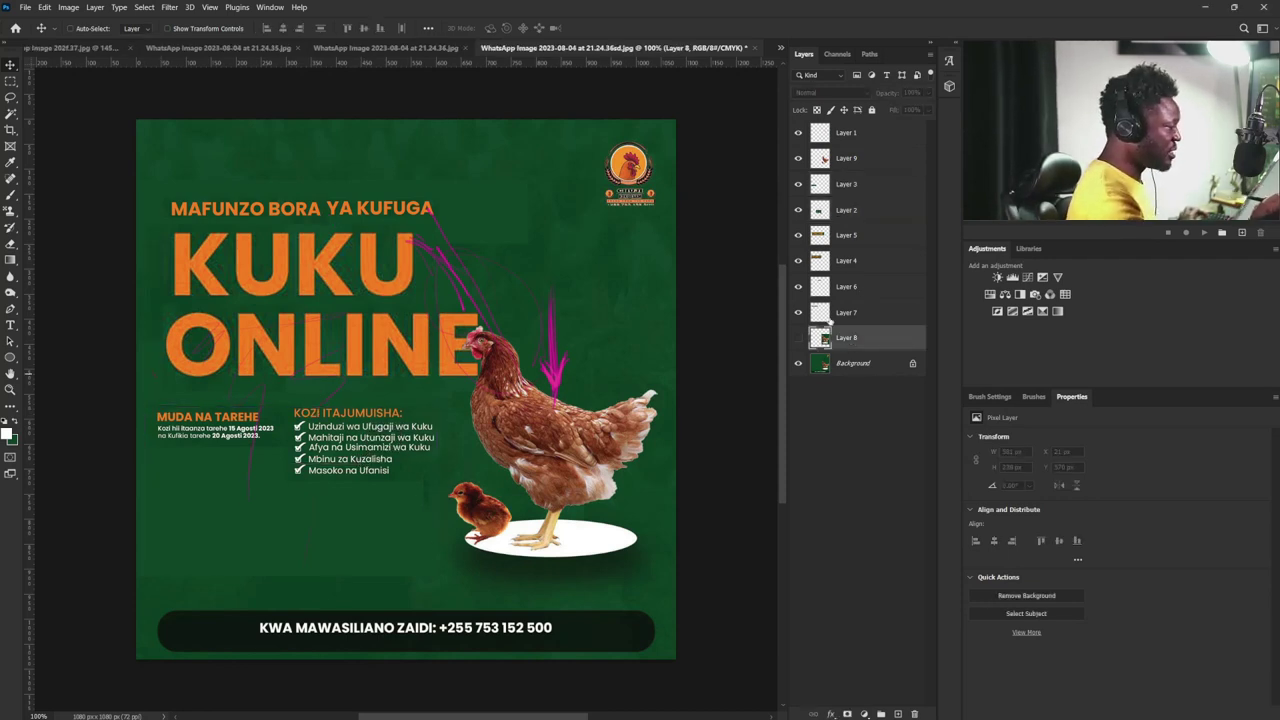
- Enlarge the copied hen and move it with the chick left and down
{"action": "left_click", "coordinate": [846, 158]}
{"action": "key", "text": "ctrl+t"}
{"action": "left_click_drag", "start_coordinate": [663, 322], "coordinate": [757, 209]}
{"action": "left_click_drag", "start_coordinate": [642, 457], "coordinate": [586, 470]}
{"action": "key", "text": "Return"}
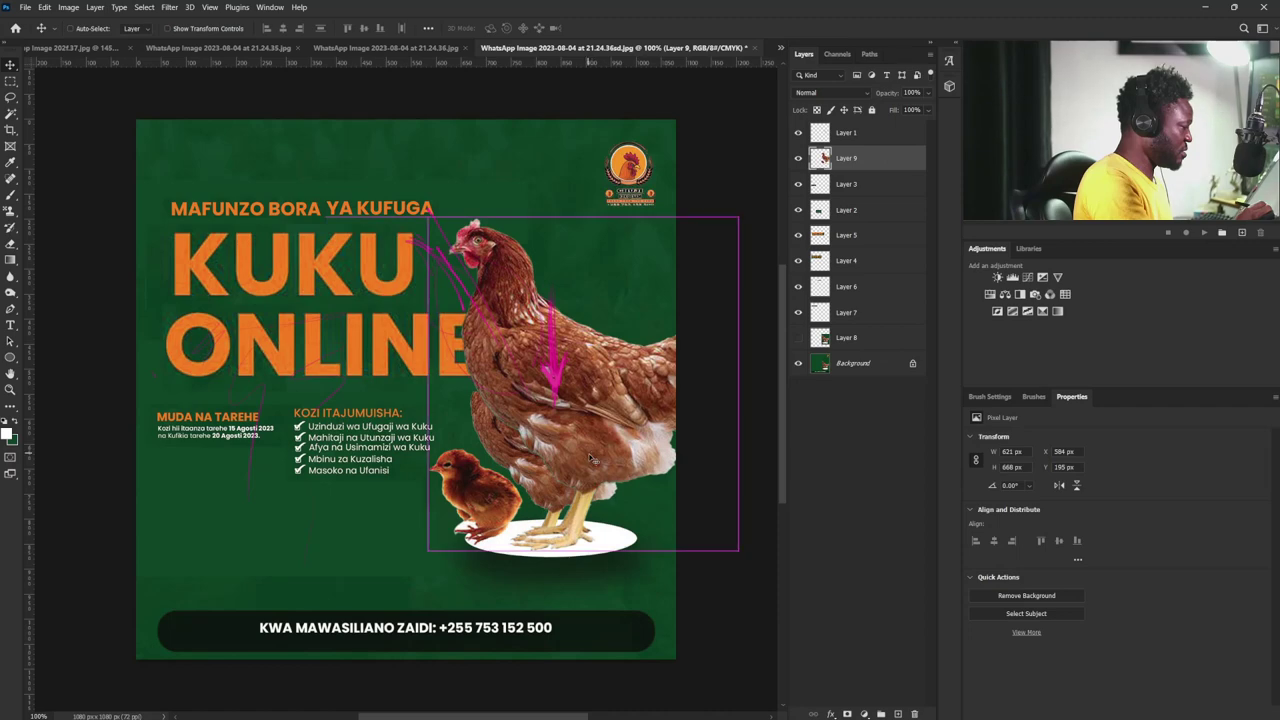
{"action": "left_click_drag", "start_coordinate": [612, 395], "coordinate": [576, 483]}
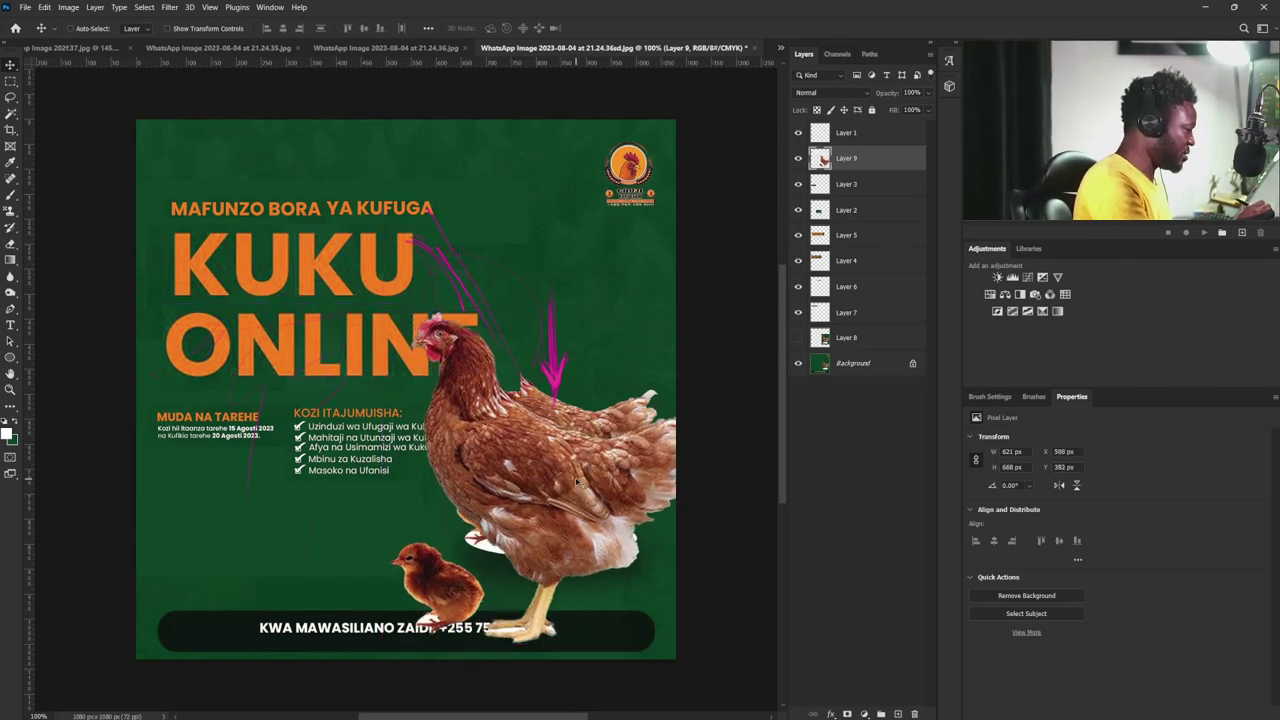
- Move Layers 7 through 3, the title and text blocks, higher on the poster
{"action": "left_click", "coordinate": [855, 314]}
{"action": "left_click", "coordinate": [850, 186], "text": "shift"}
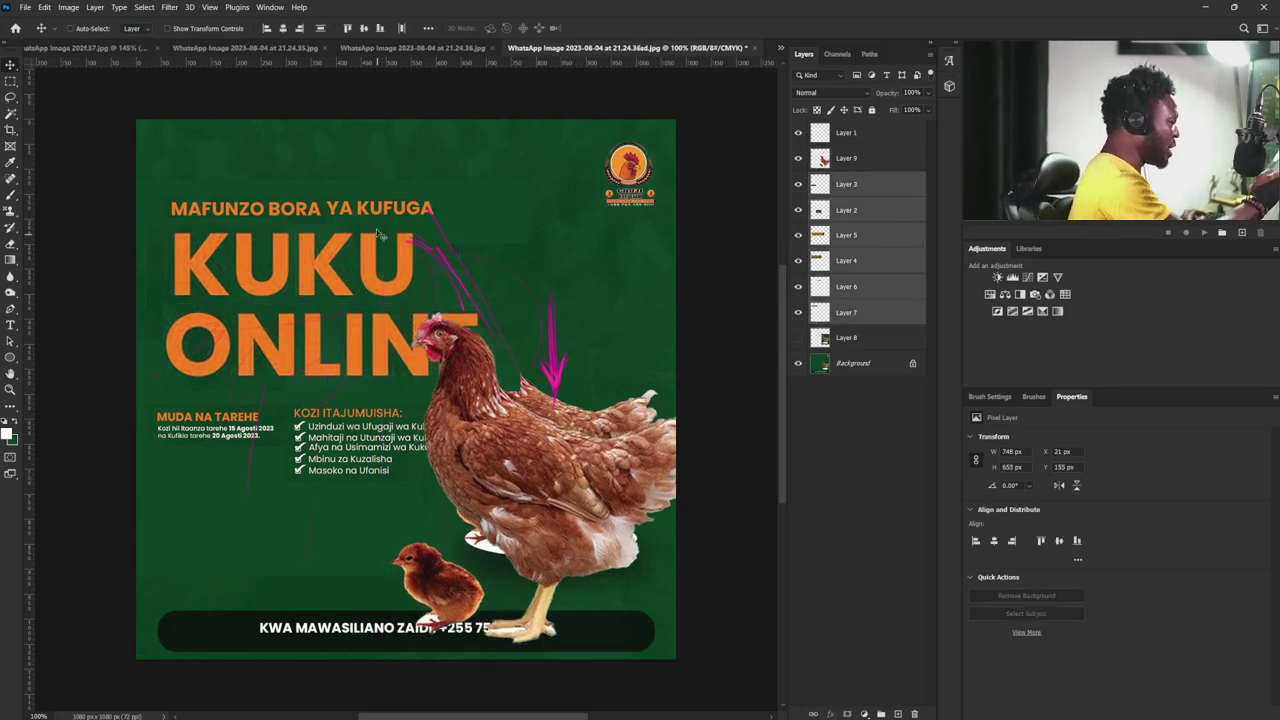
{"action": "left_click_drag", "start_coordinate": [385, 298], "coordinate": [445, 271]}
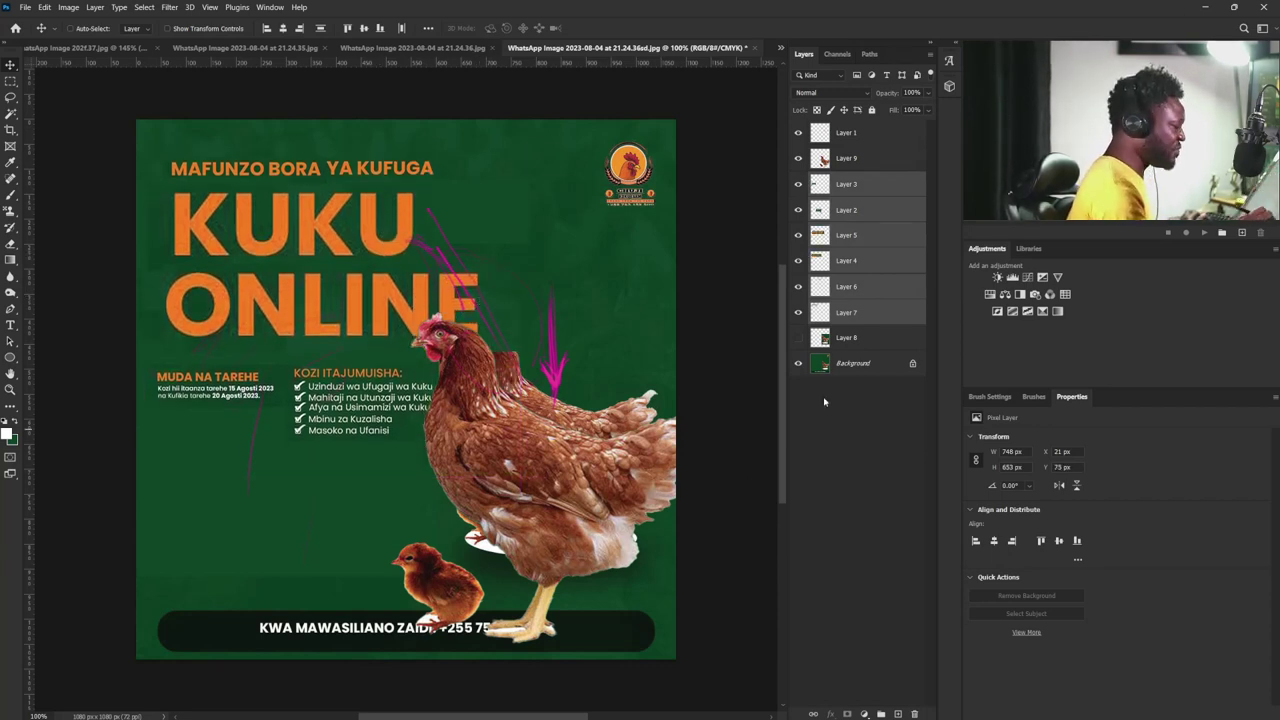
{"action": "left_click", "coordinate": [856, 188]}
- Reposition the KOZI ITAJUMUISHA list (Layer 2) above the MUDA NA TAREHE block on the left
{"action": "left_click", "coordinate": [856, 212], "text": "shift"}
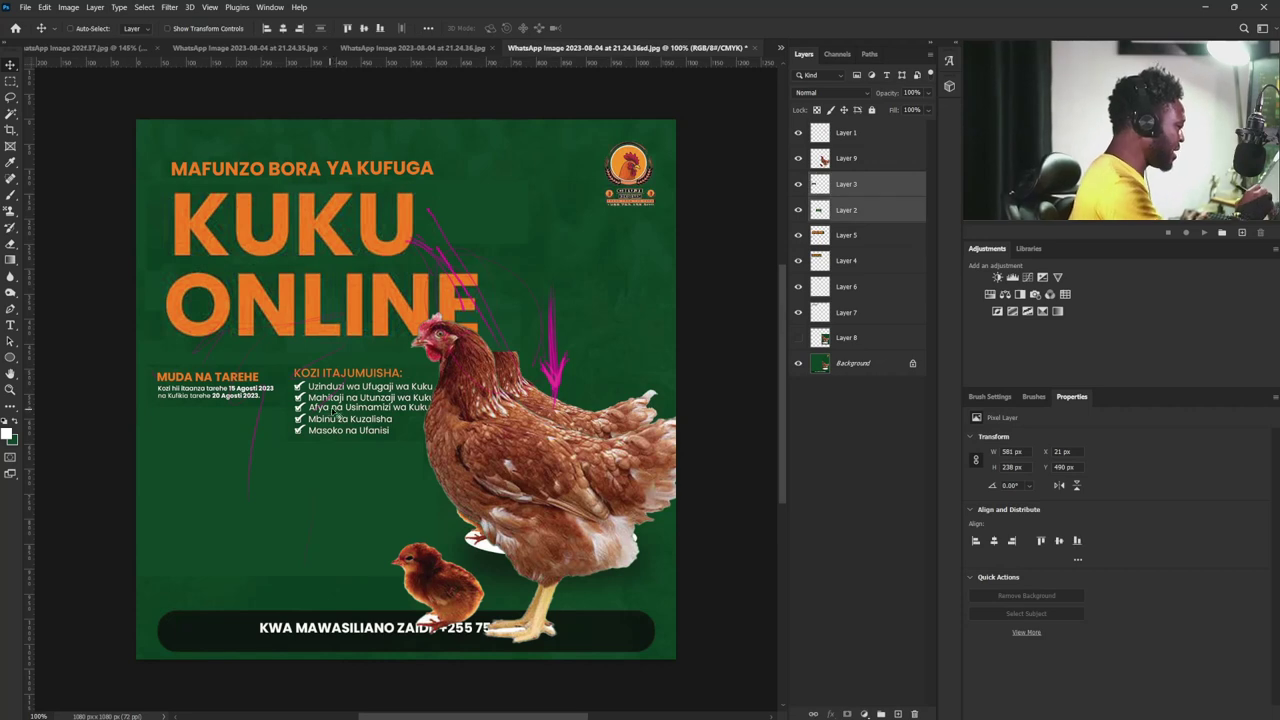
{"action": "left_click_drag", "start_coordinate": [340, 396], "coordinate": [314, 445]}
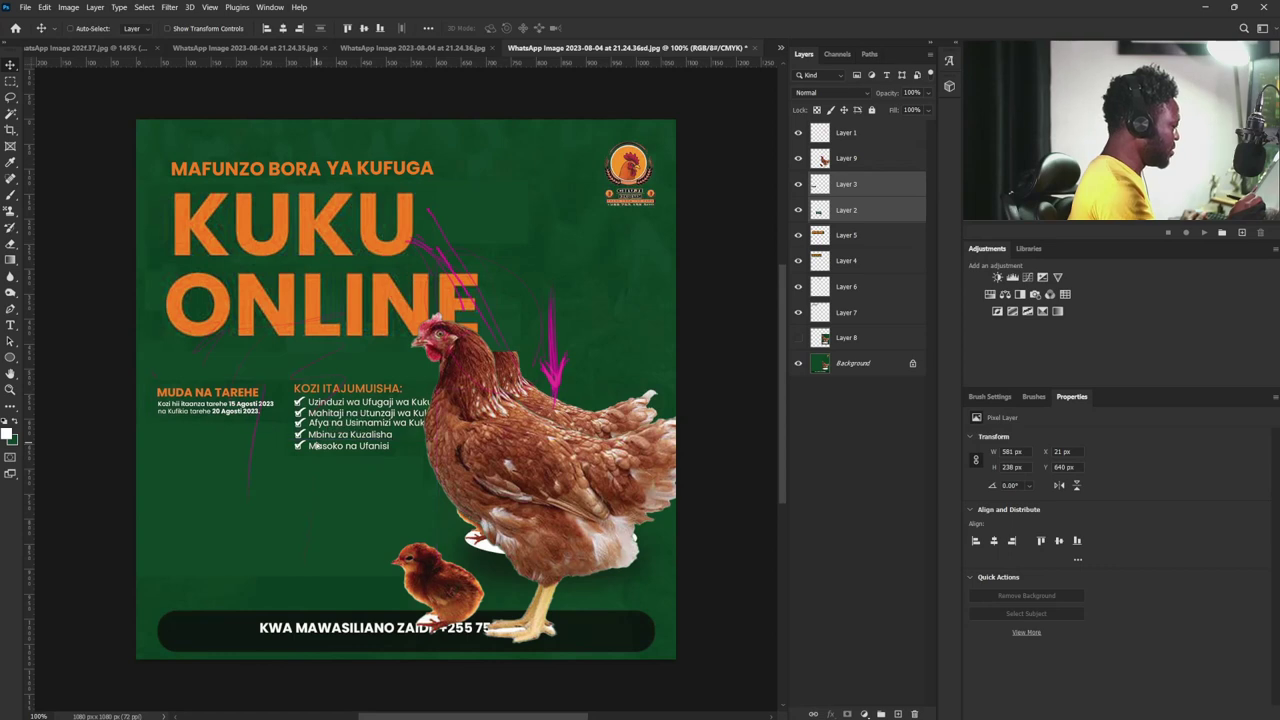
{"action": "left_click", "coordinate": [843, 236]}
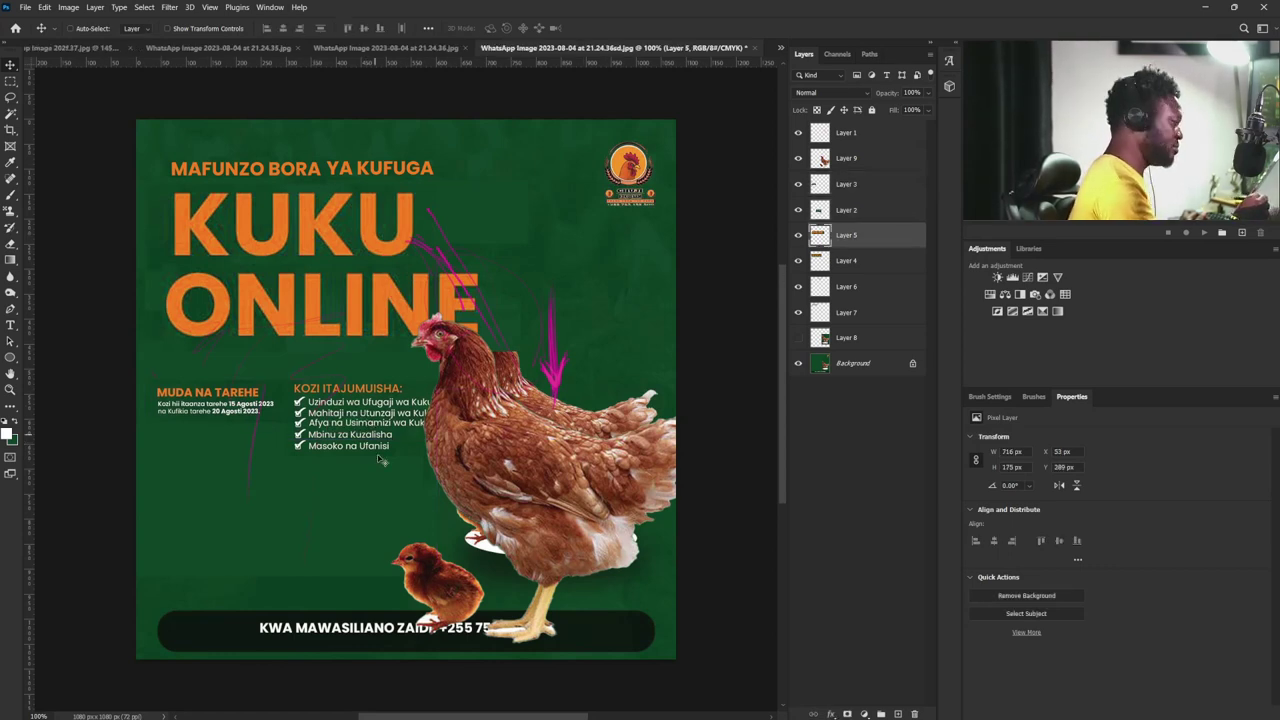
{"action": "left_click", "coordinate": [861, 216]}
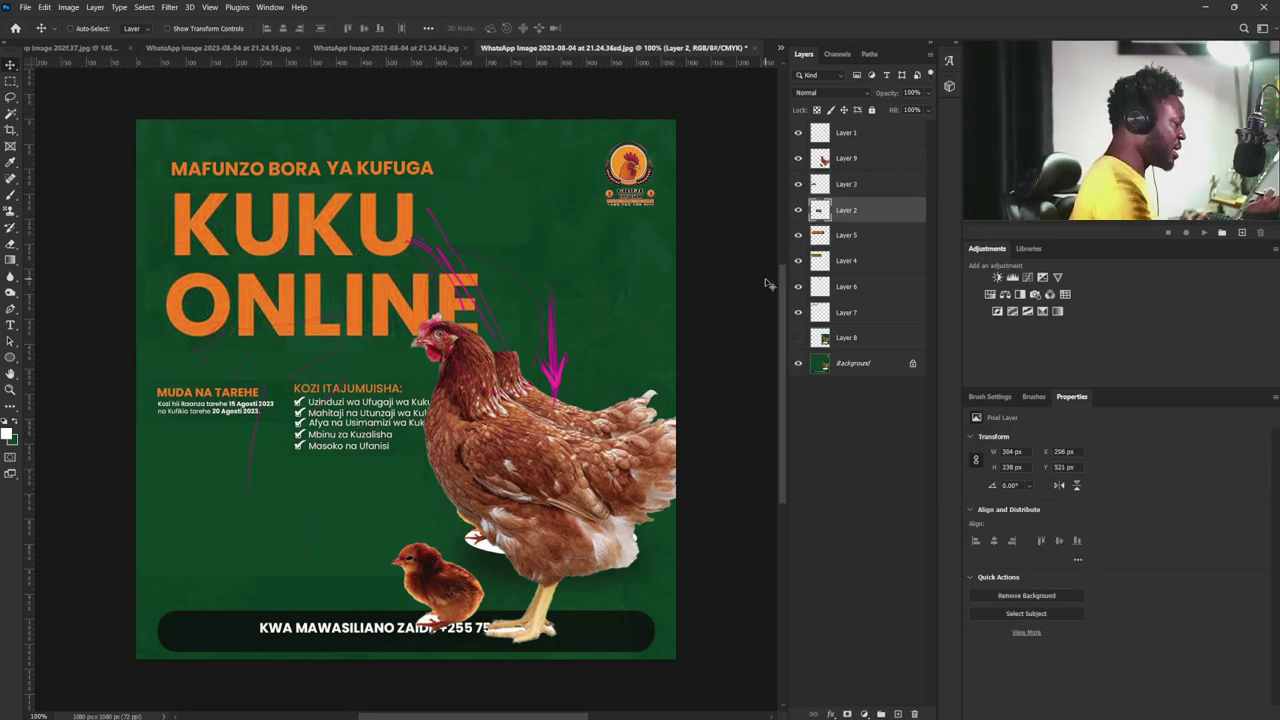
{"action": "right_click", "coordinate": [366, 416]}
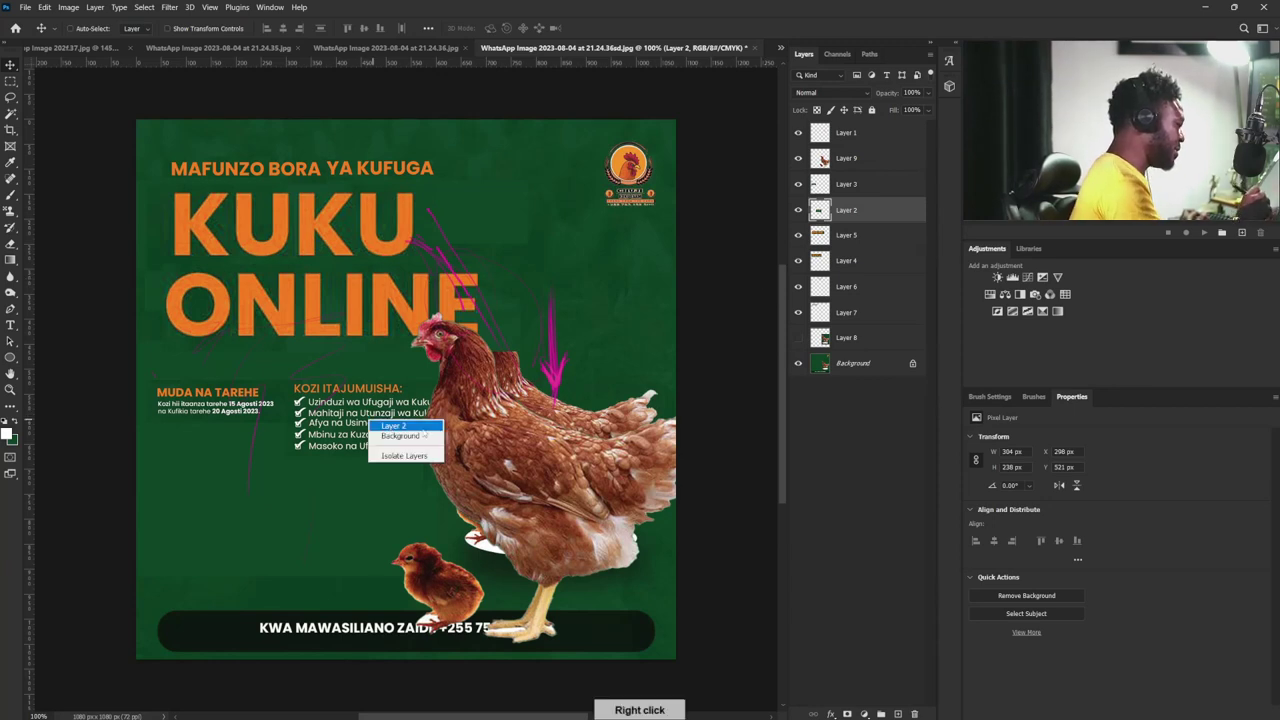
{"action": "left_click", "coordinate": [408, 433]}
{"action": "left_click_drag", "start_coordinate": [408, 433], "coordinate": [268, 473]}
{"action": "right_click", "coordinate": [232, 404]}
{"action": "left_click", "coordinate": [269, 417]}
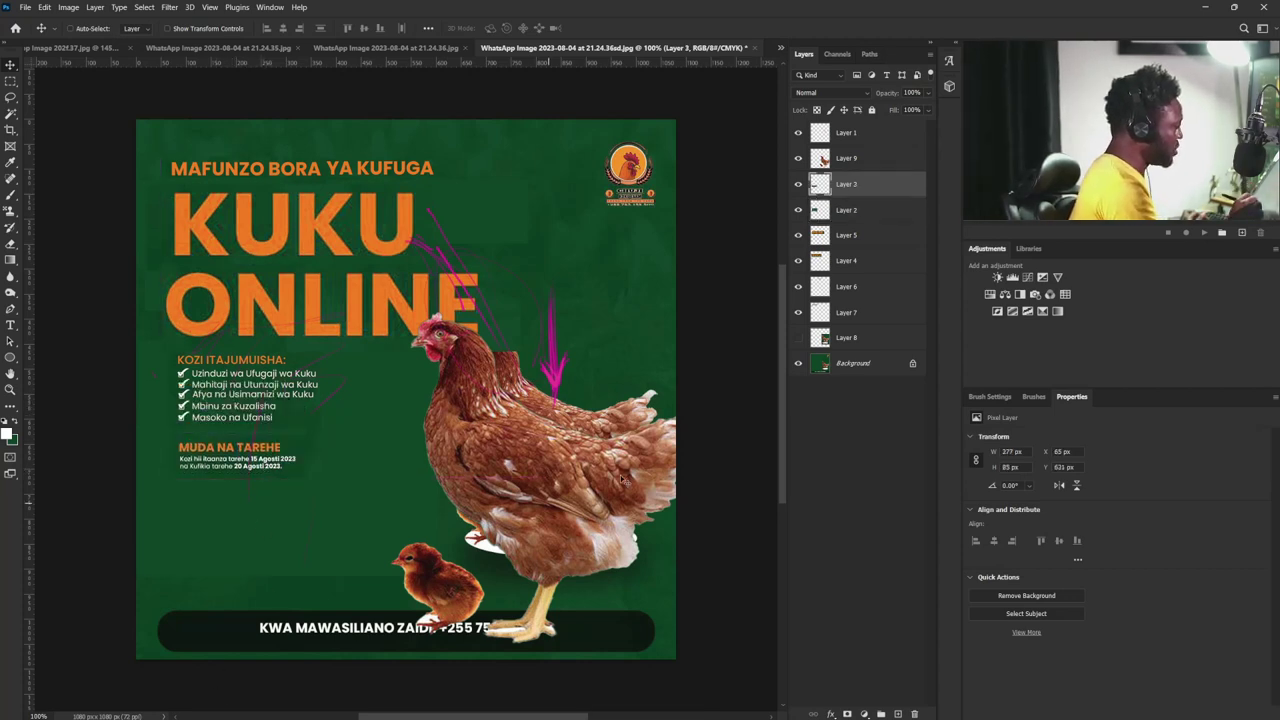
- Scale Layers 2 and 3 together to about 115%
{"action": "left_click", "coordinate": [850, 210], "text": "shift"}
{"action": "key", "text": "ctrl+t"}
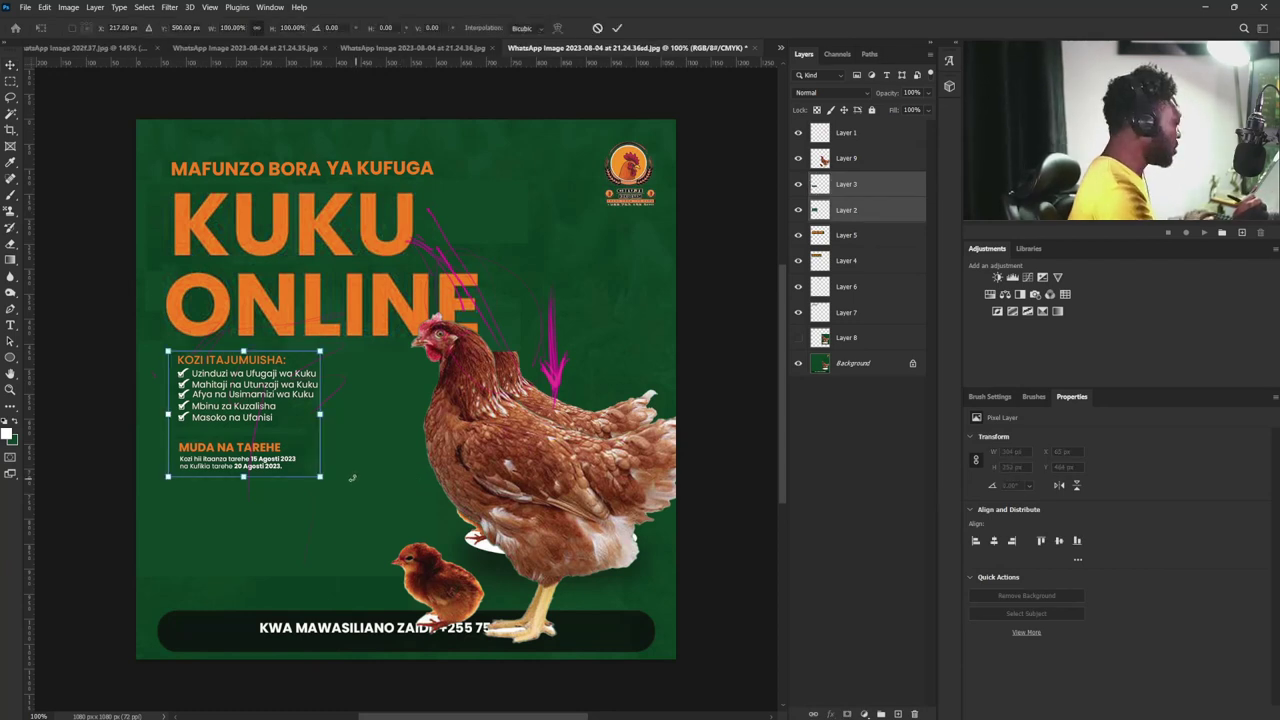
{"action": "left_click_drag", "start_coordinate": [320, 477], "coordinate": [344, 496]}
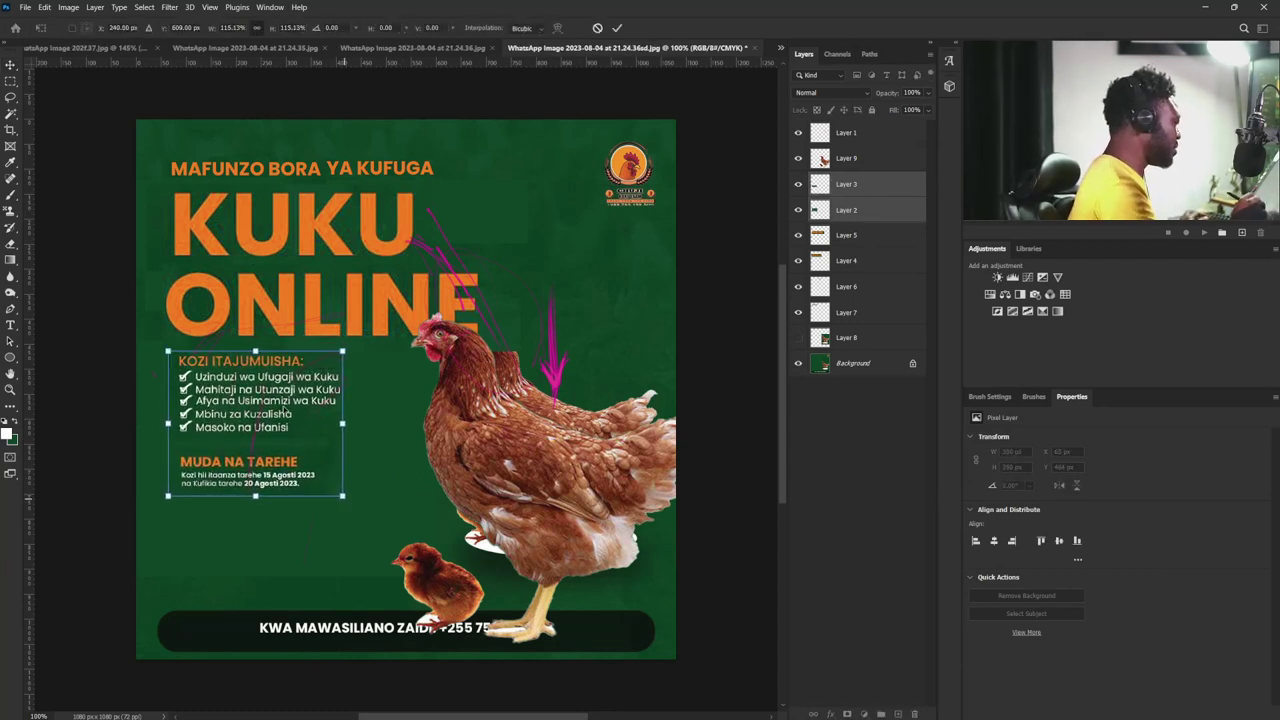
{"action": "left_click_drag", "start_coordinate": [287, 409], "coordinate": [287, 420]}
{"action": "key", "text": "Return"}
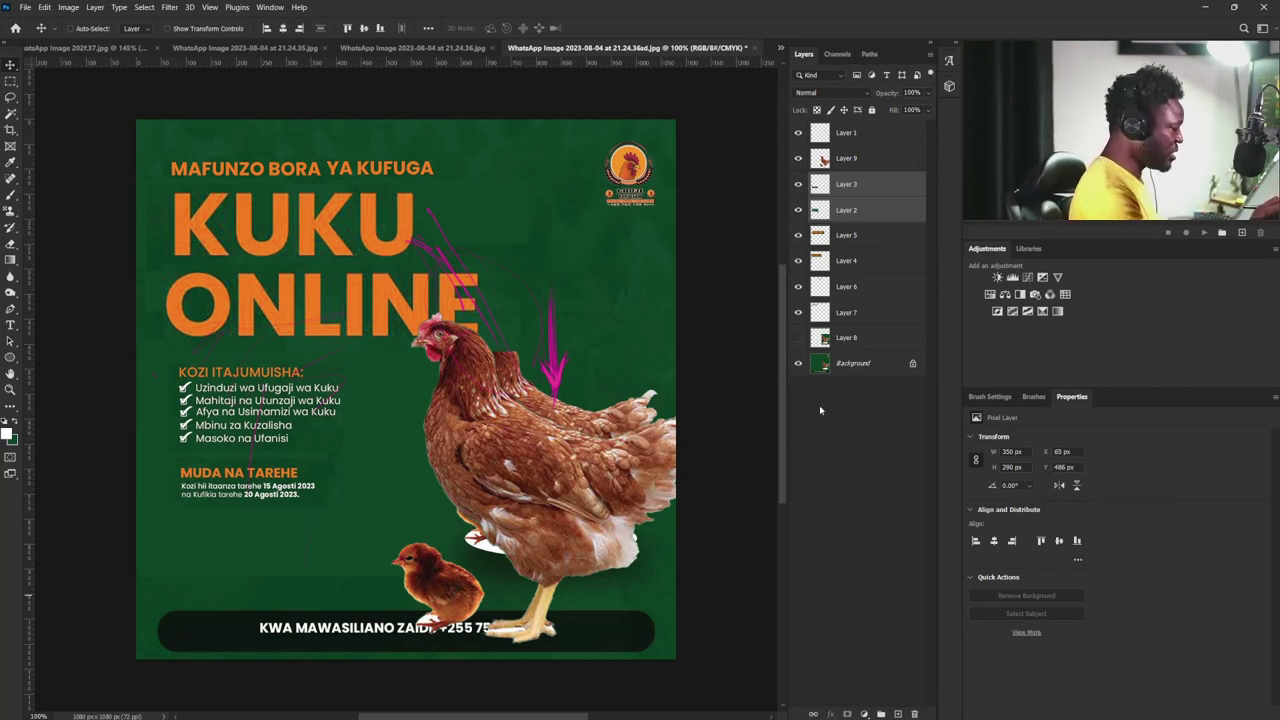
- Copy the bottom KWA MAWASILIANO ZAIDI contact bar onto its own Layer 10
{"action": "key", "text": "m"}
{"action": "left_click_drag", "start_coordinate": [138, 603], "coordinate": [665, 657]}
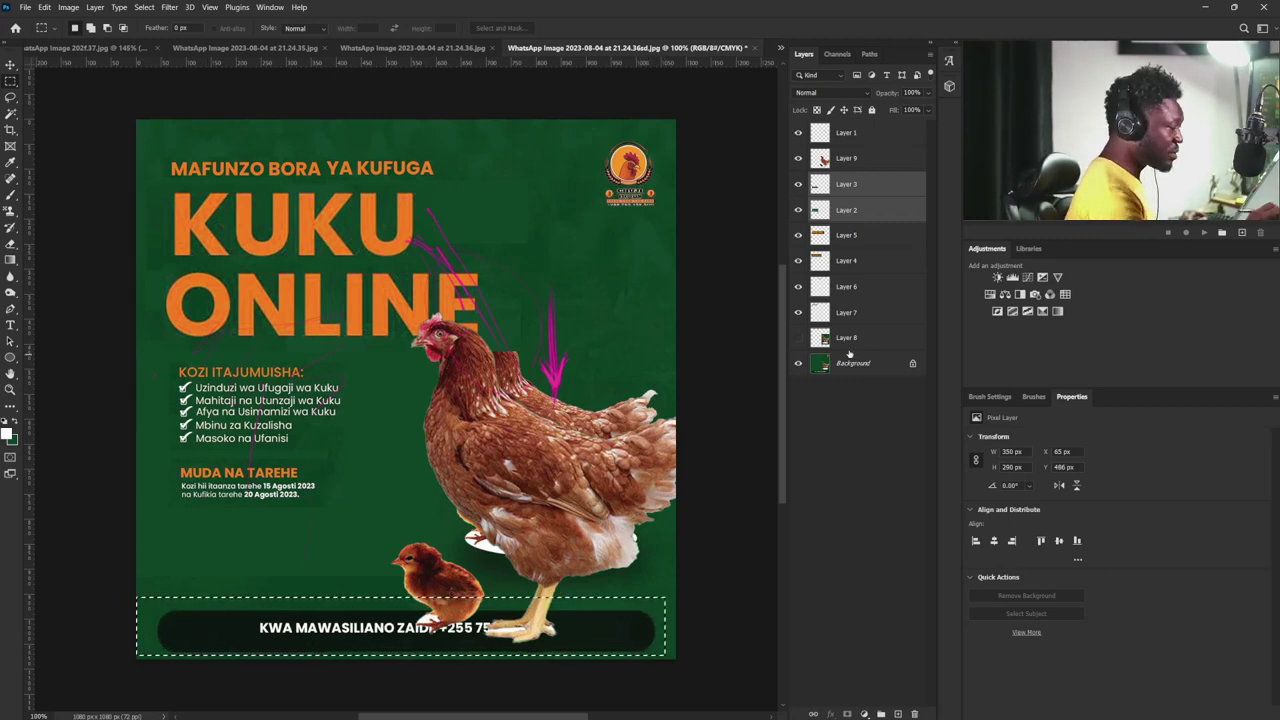
{"action": "key", "text": "alt+comma"}
{"action": "key", "text": "ctrl+j"}
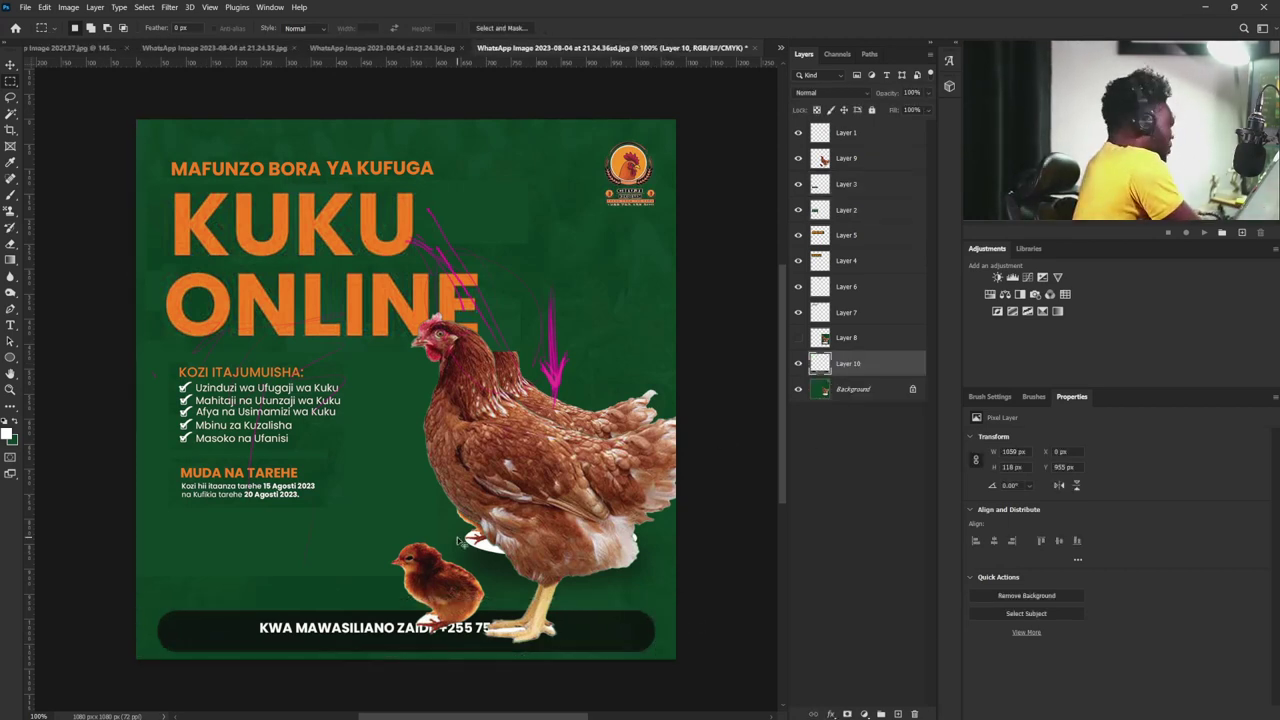
- Shrink the contact bar copy to about half width and place it at bottom-left
{"action": "key", "text": "ctrl+t"}
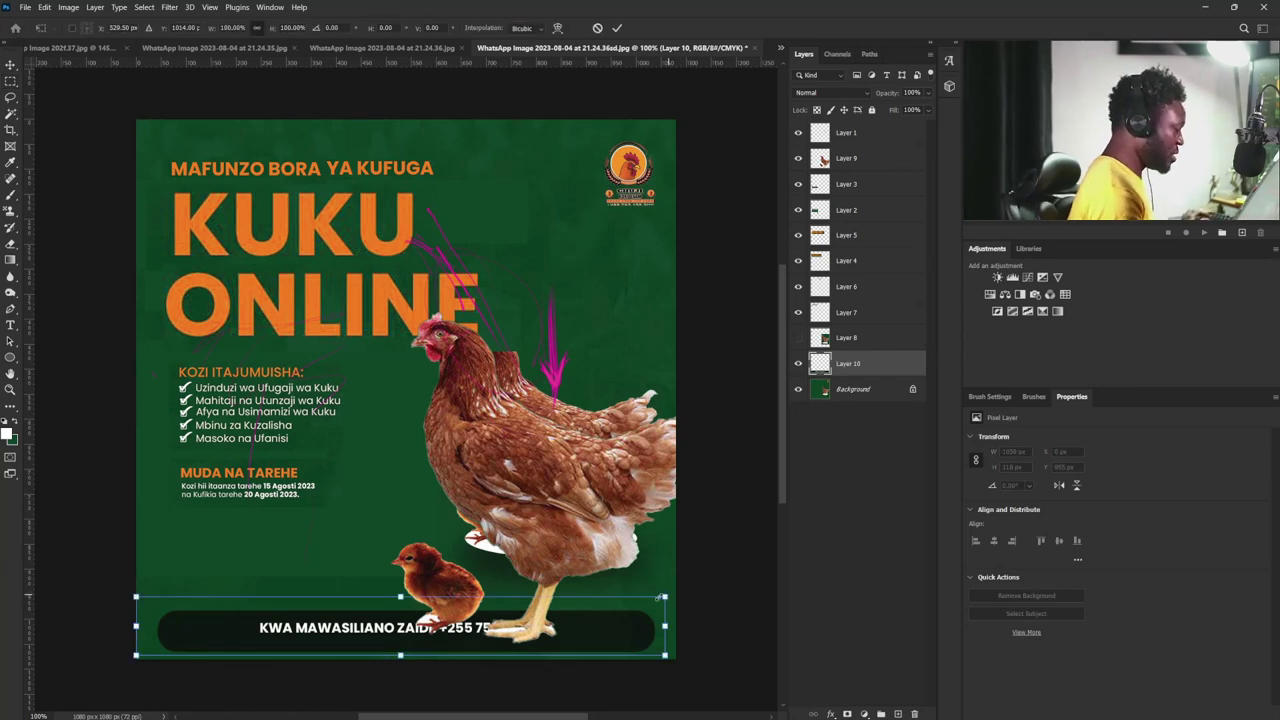
{"action": "left_click_drag", "start_coordinate": [660, 597], "coordinate": [412, 626]}
{"action": "left_click_drag", "start_coordinate": [300, 640], "coordinate": [274, 535]}
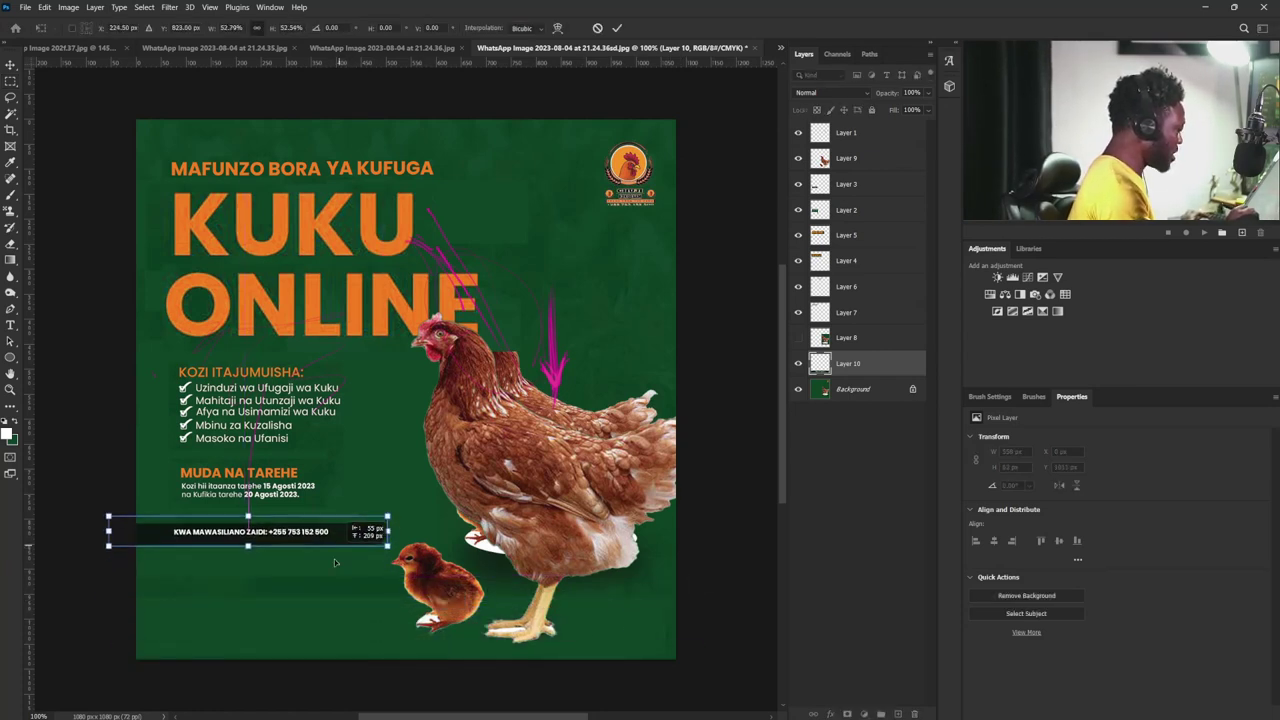
{"action": "left_click_drag", "start_coordinate": [335, 563], "coordinate": [364, 639]}
{"action": "key", "text": "Return"}
- Content-Aware Fill the area around the hen on the Background layer to remove its white plate
{"action": "left_click", "coordinate": [853, 389]}
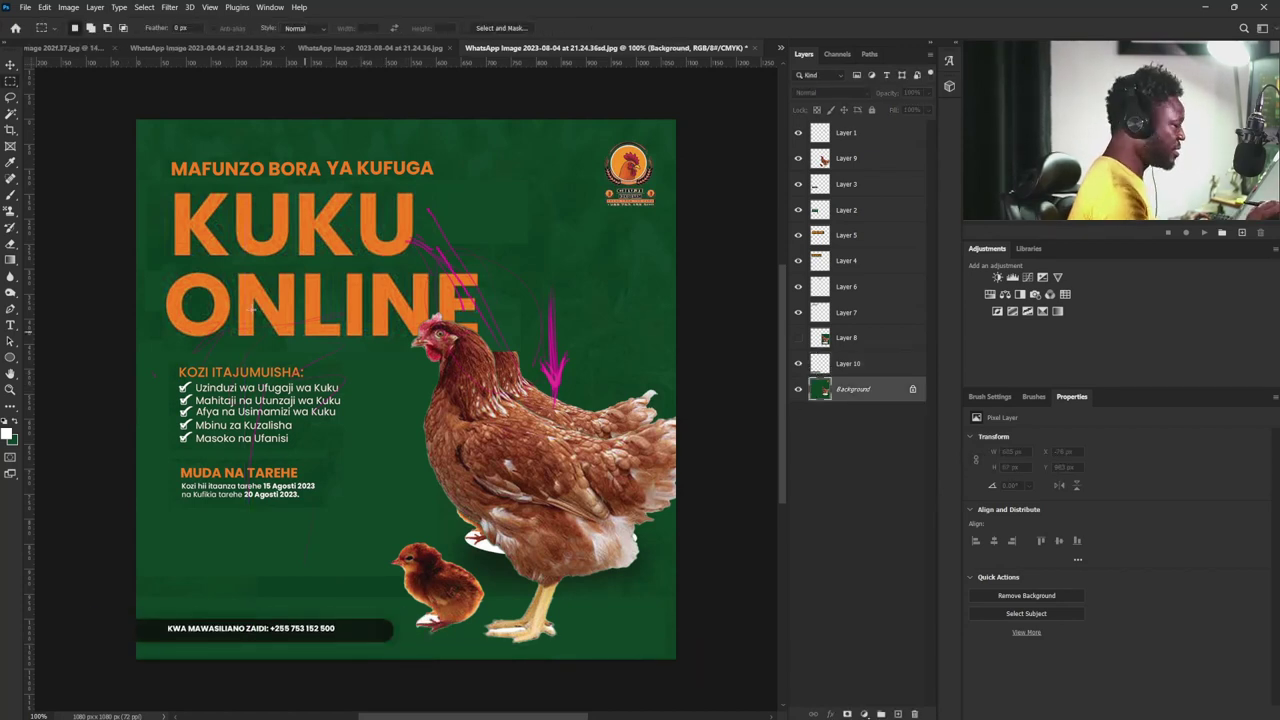
{"action": "left_click_drag", "start_coordinate": [385, 281], "coordinate": [695, 678]}
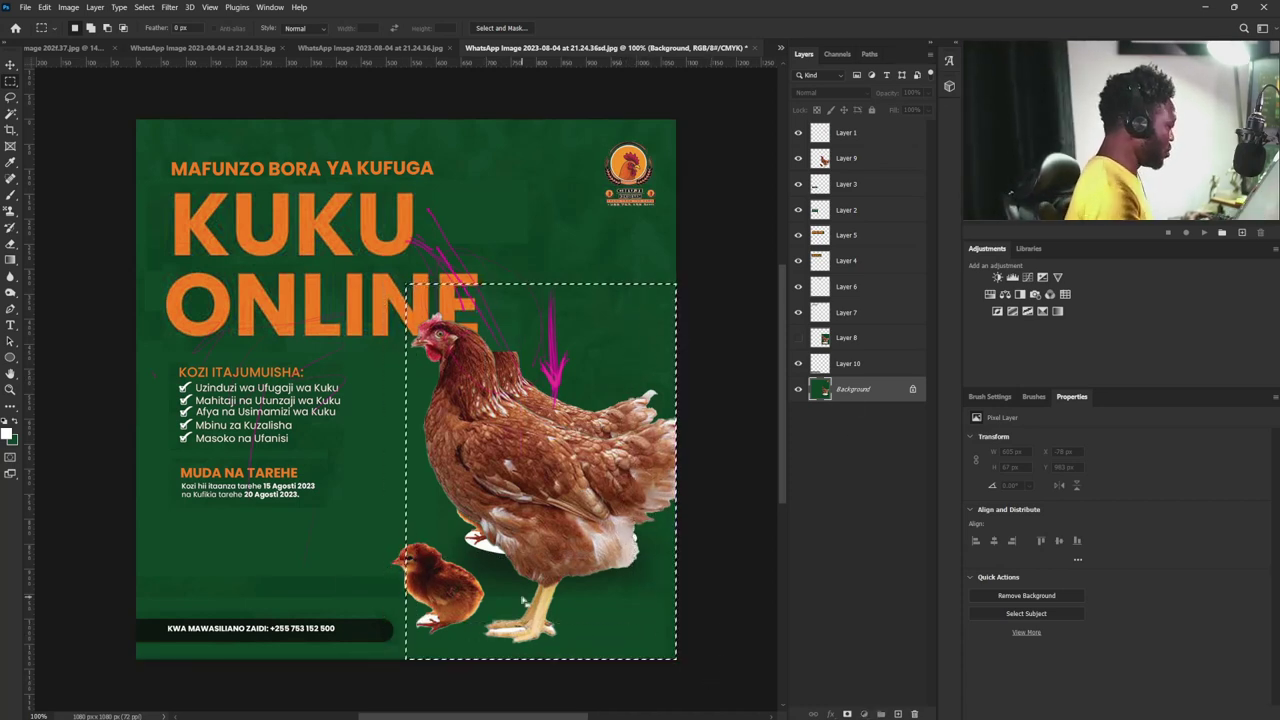
{"action": "key", "text": "Delete"}
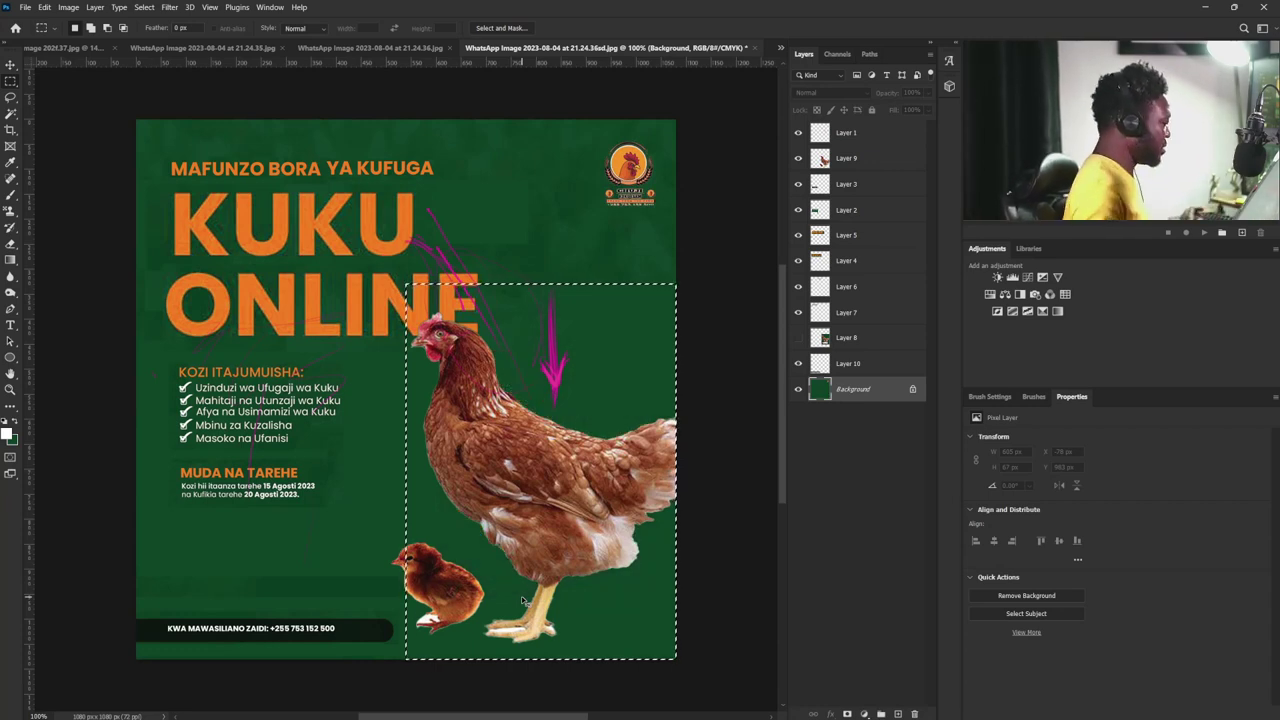
{"action": "key", "text": "ctrl+d"}
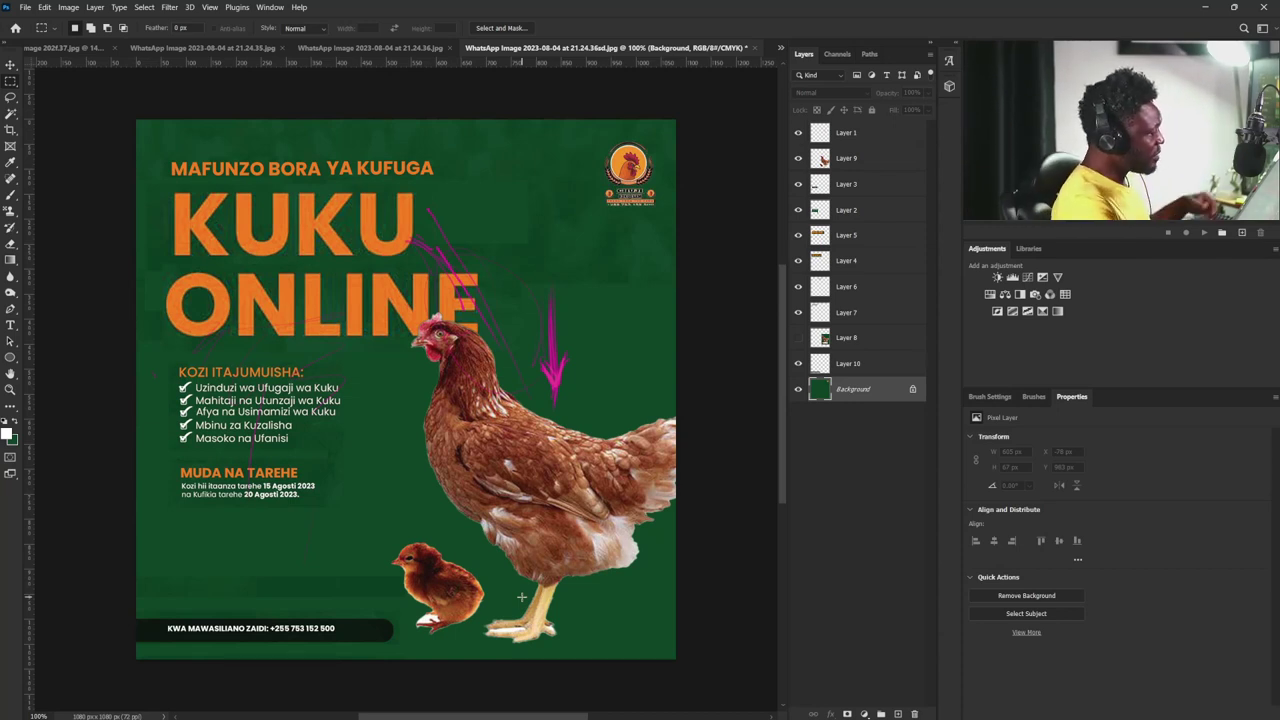
- Merge all layers into the Background and revert the file with F12
{"action": "key", "text": "ctrl+alt+a"}
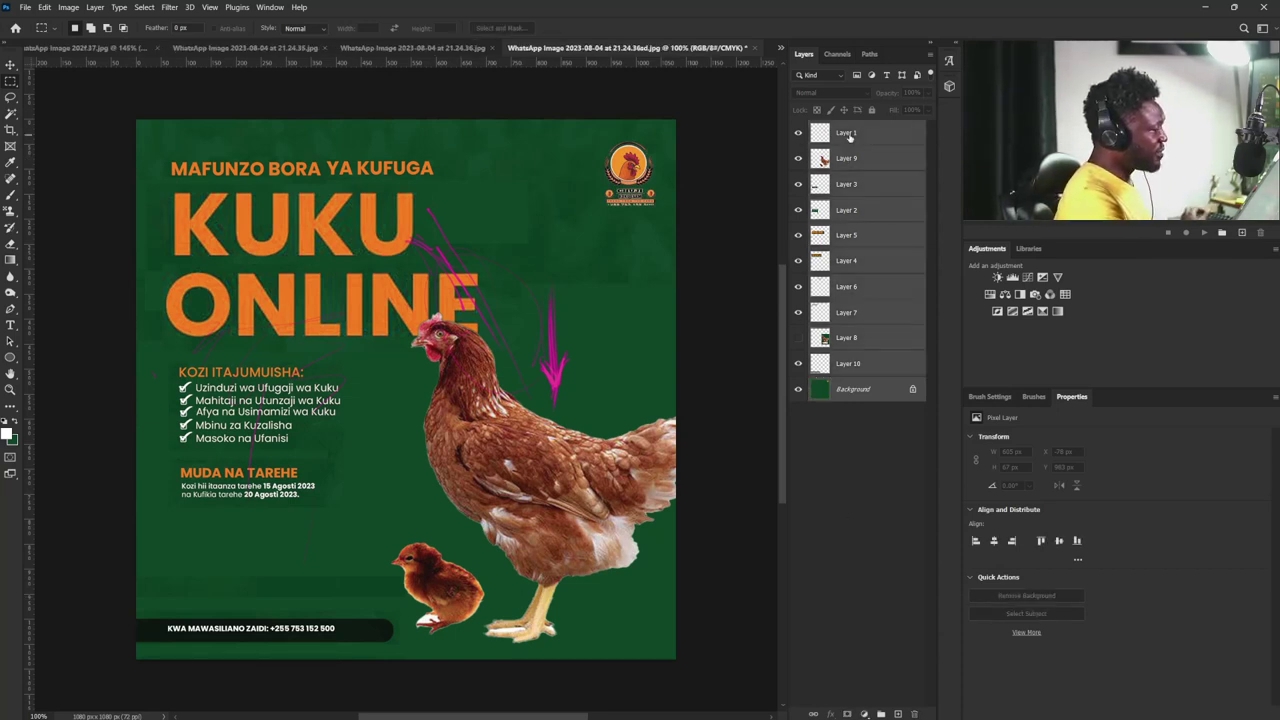
{"action": "key", "text": "ctrl+shift+e"}
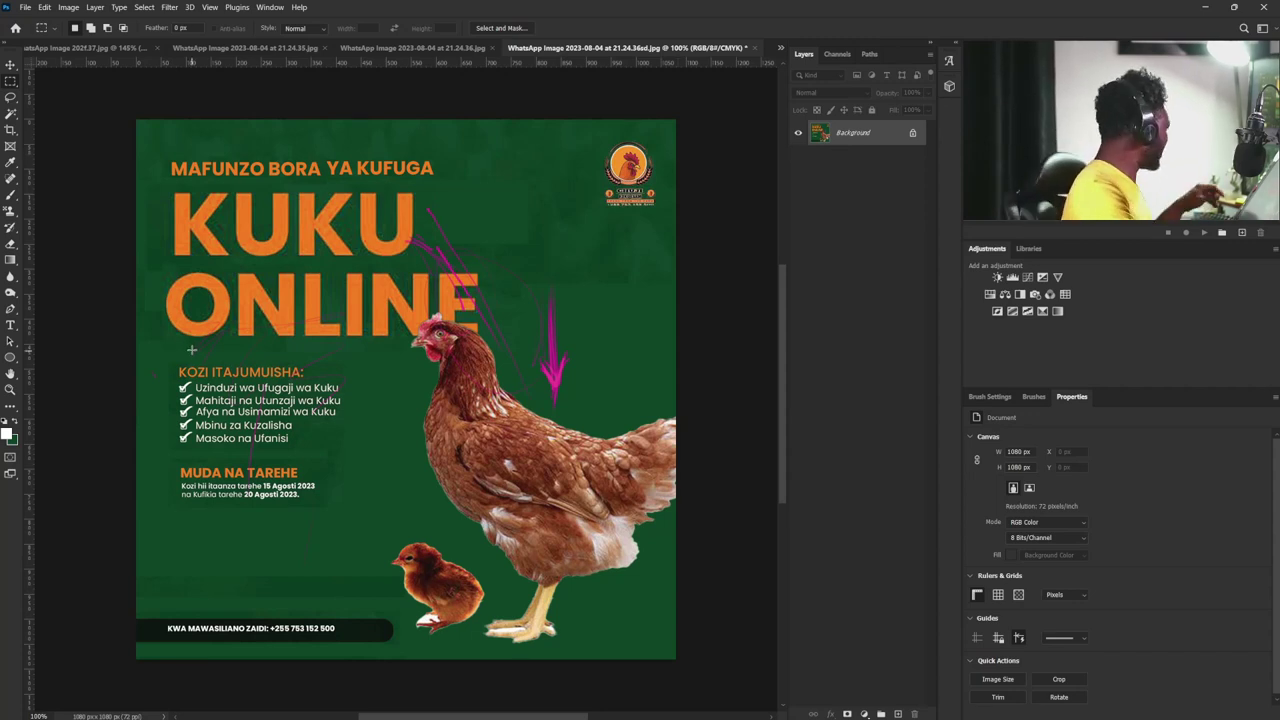
{"action": "key", "text": "F12"}
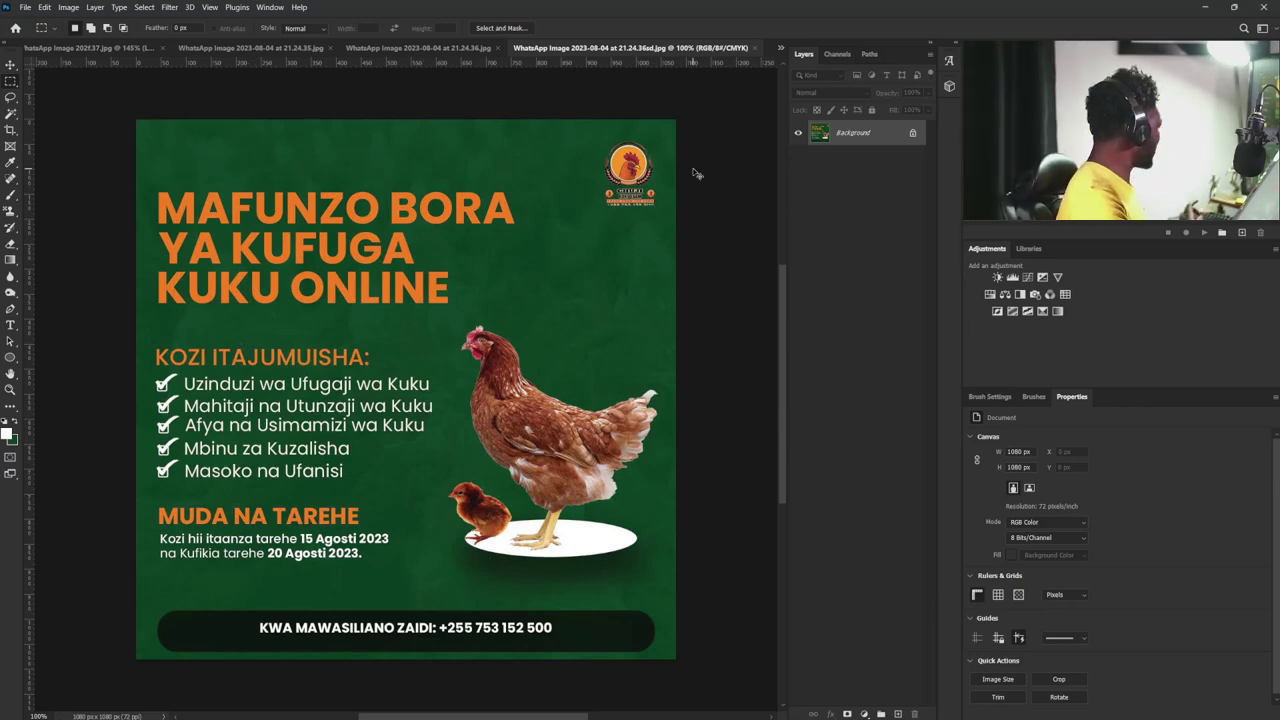
- Undo the revert to restore the edited poster
{"action": "key", "text": "ctrl+z"}
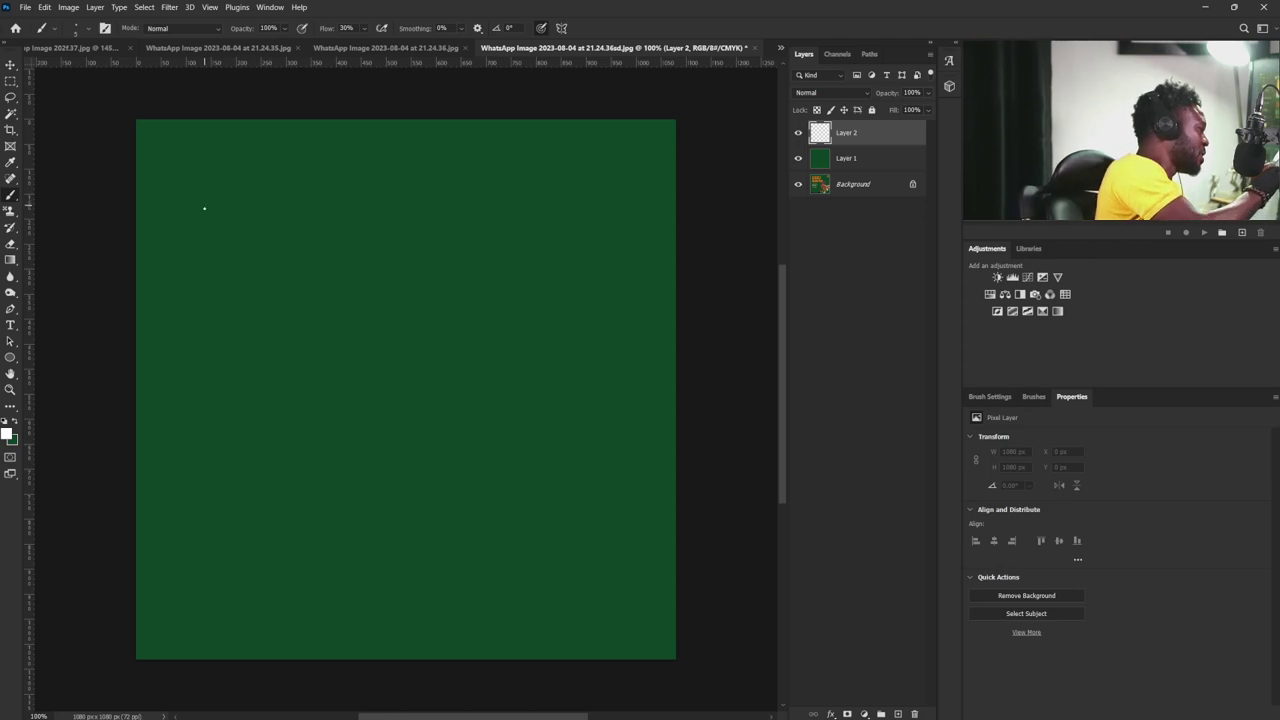
- Brush four stacked white boxes down the left of Layer 2: large, small, tall, and wide
{"action": "mouse_move", "coordinate": [180, 173]}
{"action": "left_mouse_down"}
{"action": "mouse_move", "coordinate": [182, 300]}
{"action": "mouse_move", "coordinate": [286, 169]}
{"action": "mouse_move", "coordinate": [390, 172]}
{"action": "left_mouse_up"}
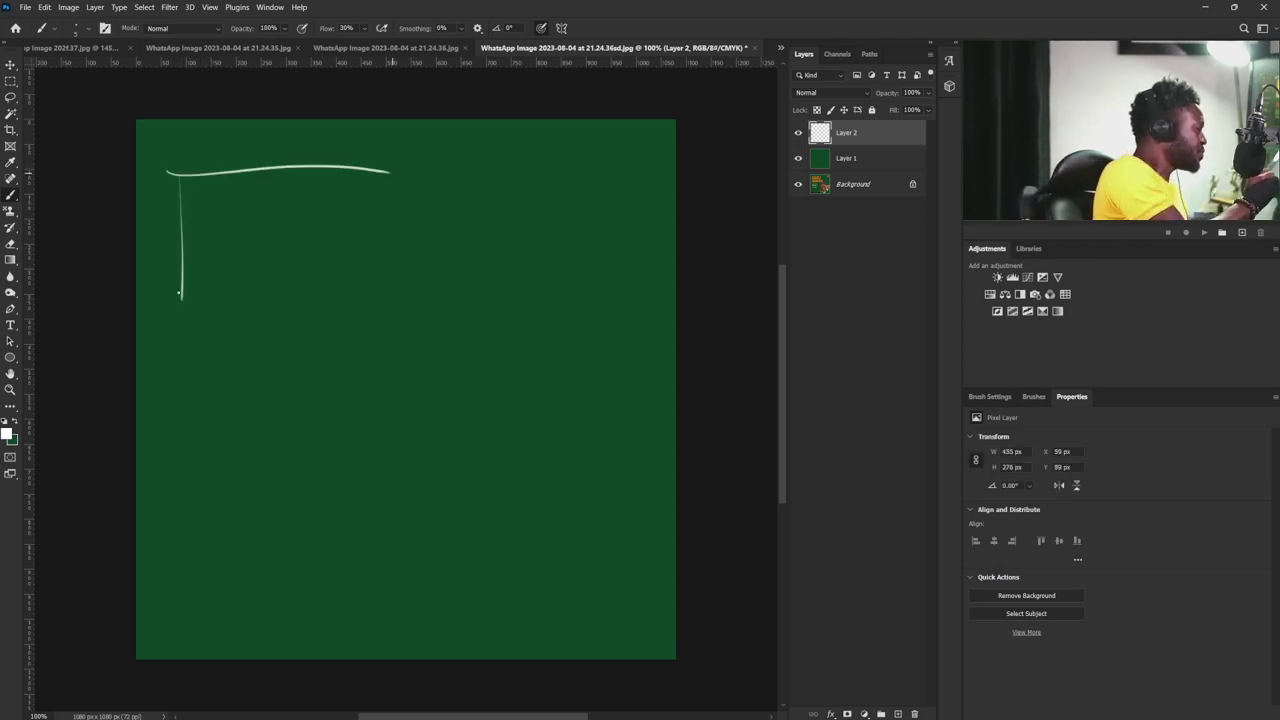
{"action": "left_click_drag", "start_coordinate": [172, 296], "coordinate": [374, 271]}
{"action": "left_click_drag", "start_coordinate": [393, 167], "coordinate": [388, 284]}
{"action": "left_click_drag", "start_coordinate": [183, 293], "coordinate": [386, 282]}
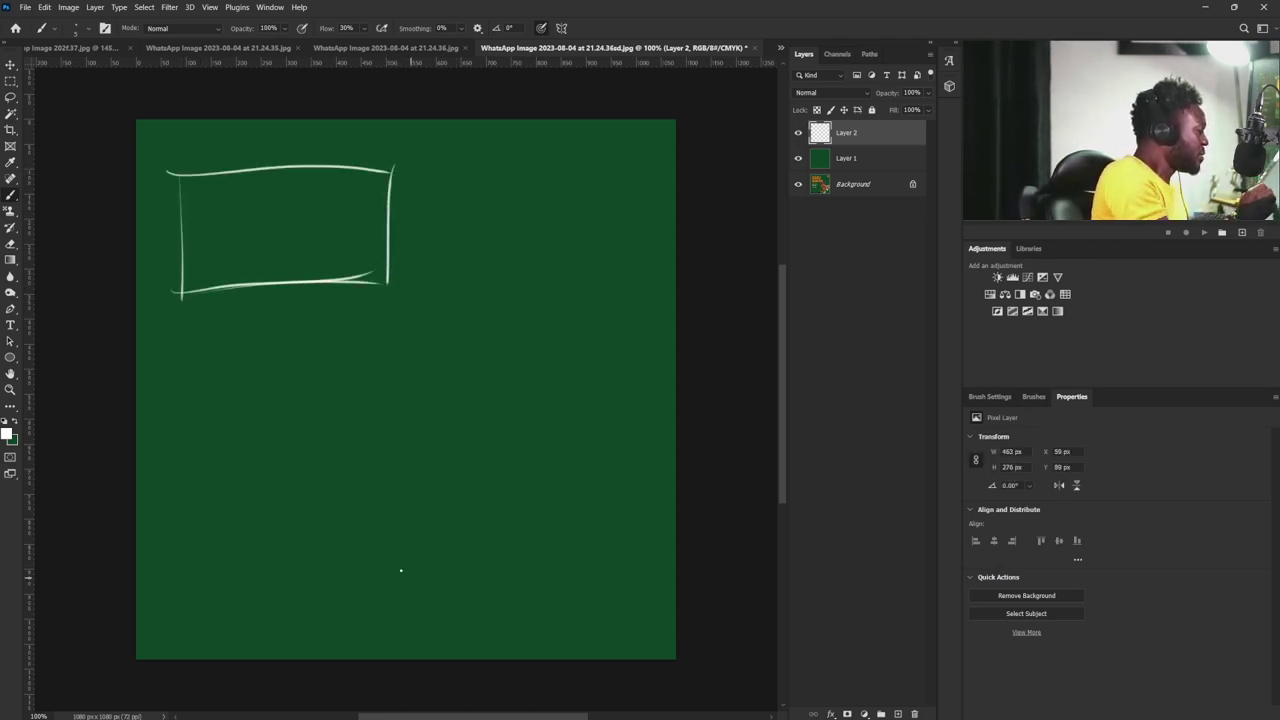
{"action": "mouse_move", "coordinate": [187, 316]}
{"action": "left_mouse_down"}
{"action": "mouse_move", "coordinate": [189, 369]}
{"action": "mouse_move", "coordinate": [320, 321]}
{"action": "left_mouse_up"}
{"action": "left_click_drag", "start_coordinate": [186, 369], "coordinate": [332, 362]}
{"action": "left_click_drag", "start_coordinate": [322, 318], "coordinate": [322, 374]}
{"action": "left_click_drag", "start_coordinate": [194, 400], "coordinate": [197, 472]}
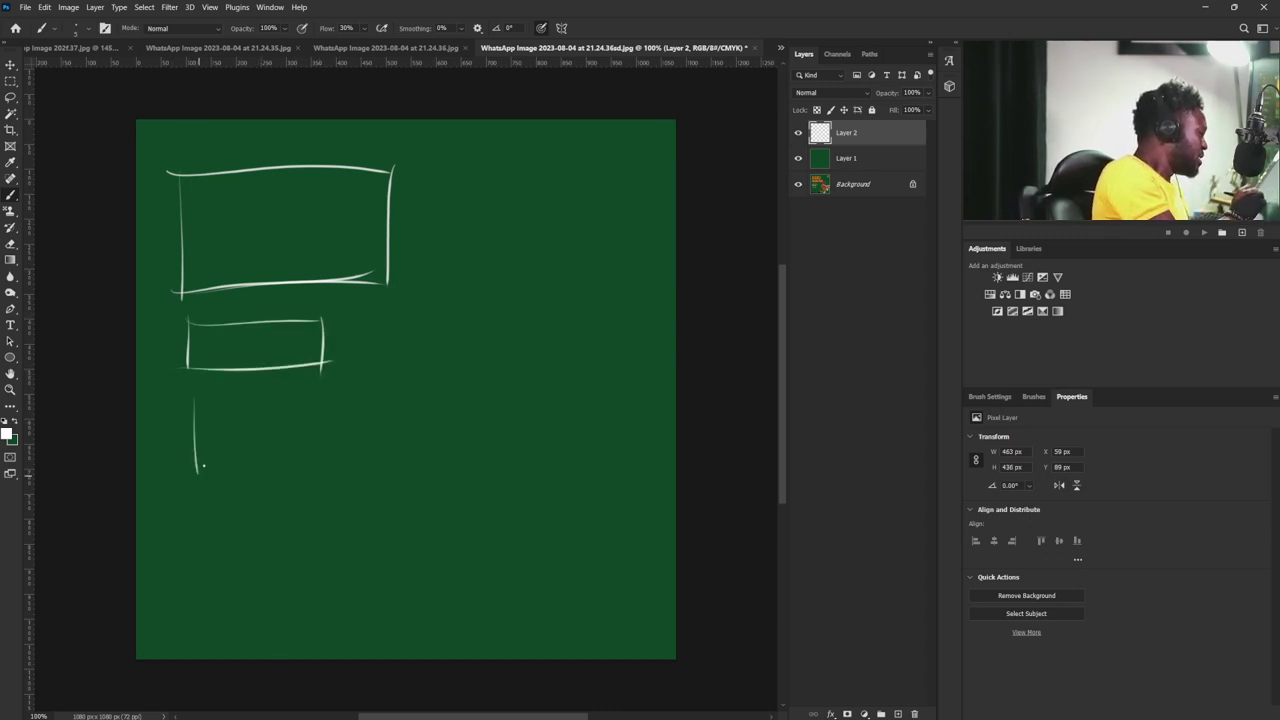
{"action": "left_click_drag", "start_coordinate": [181, 408], "coordinate": [394, 412]}
{"action": "mouse_move", "coordinate": [195, 456]}
{"action": "left_mouse_down"}
{"action": "mouse_move", "coordinate": [193, 538]}
{"action": "mouse_move", "coordinate": [368, 528]}
{"action": "left_mouse_up"}
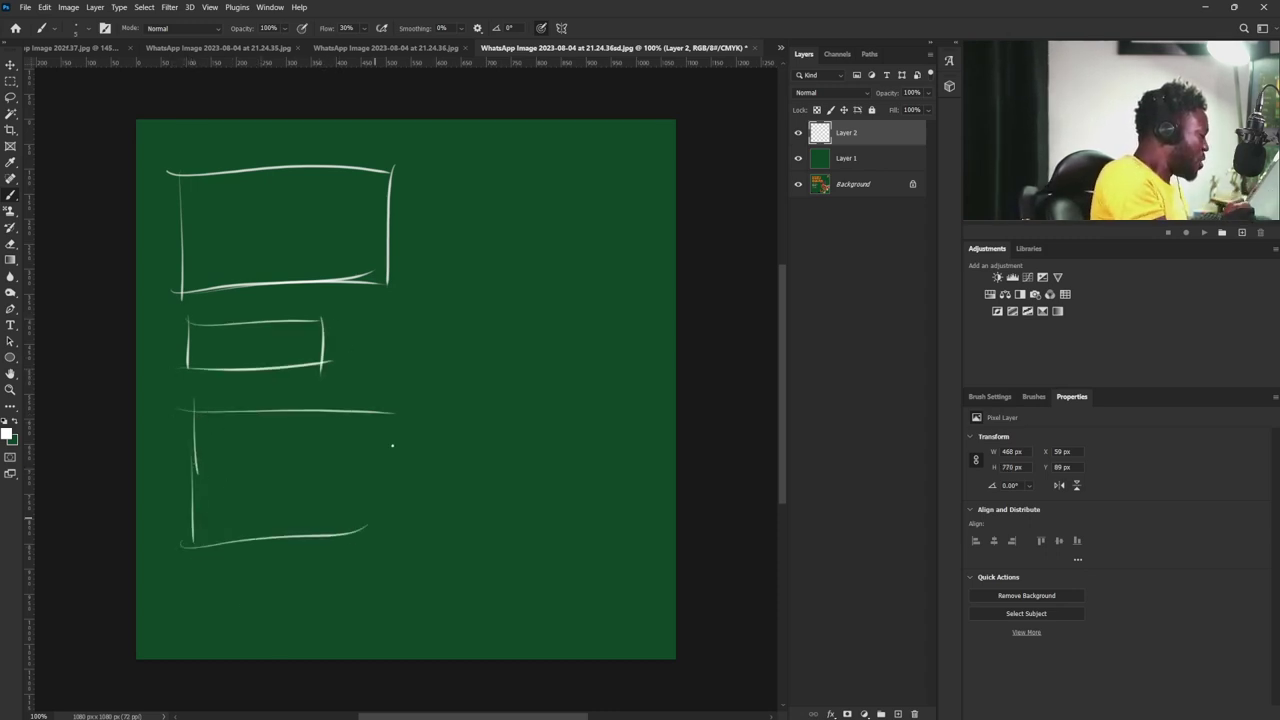
{"action": "left_click_drag", "start_coordinate": [391, 415], "coordinate": [391, 530]}
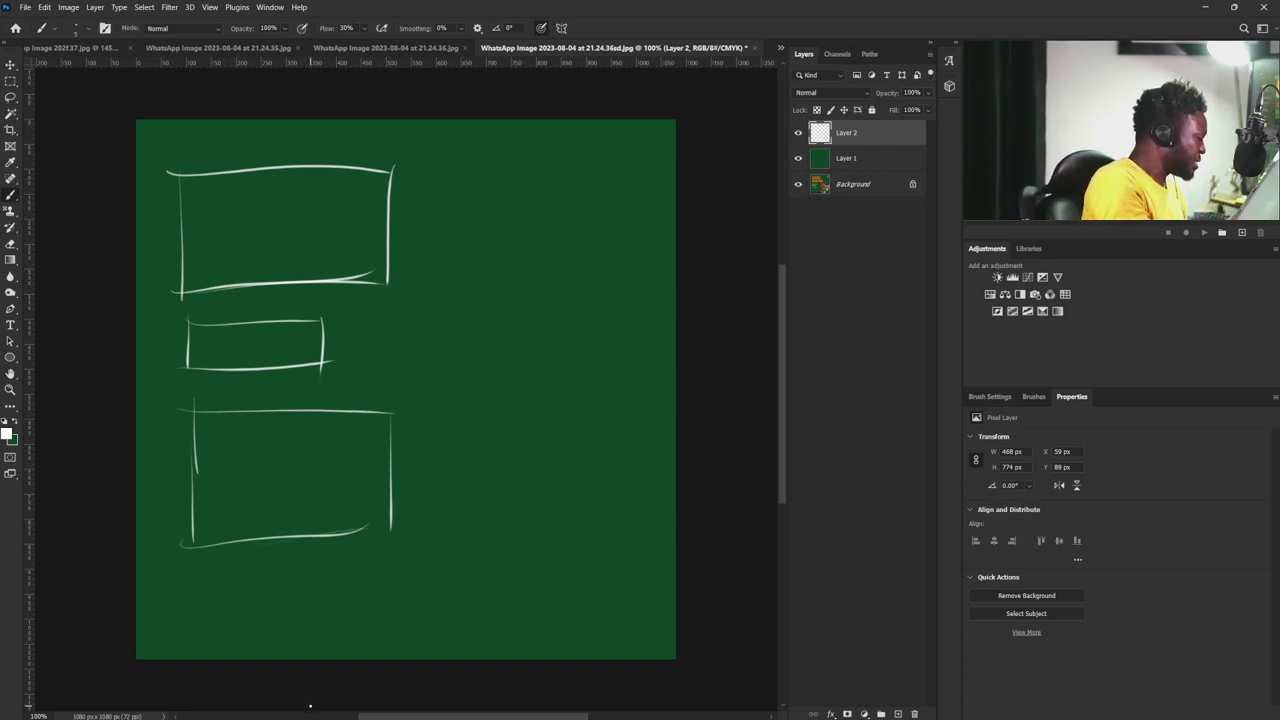
{"action": "left_click_drag", "start_coordinate": [180, 610], "coordinate": [393, 594]}
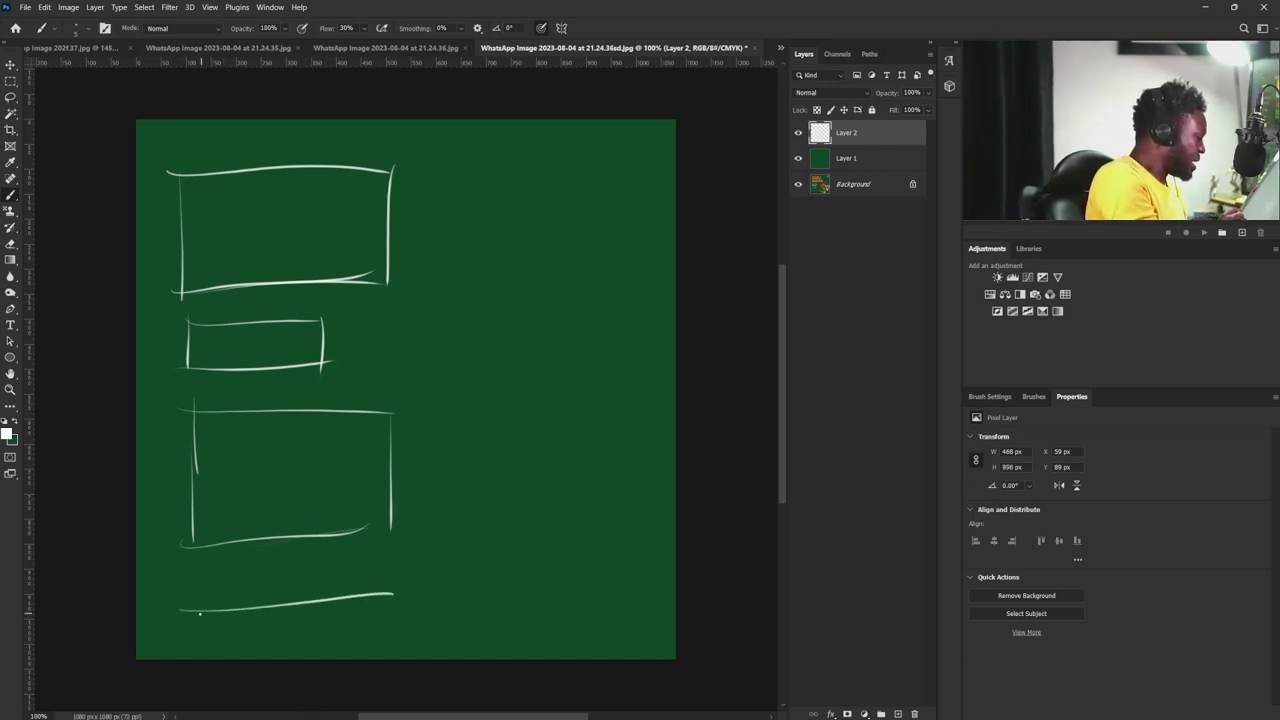
{"action": "mouse_move", "coordinate": [182, 608]}
{"action": "left_mouse_down"}
{"action": "mouse_move", "coordinate": [390, 622]}
{"action": "mouse_move", "coordinate": [302, 632]}
{"action": "left_mouse_up"}
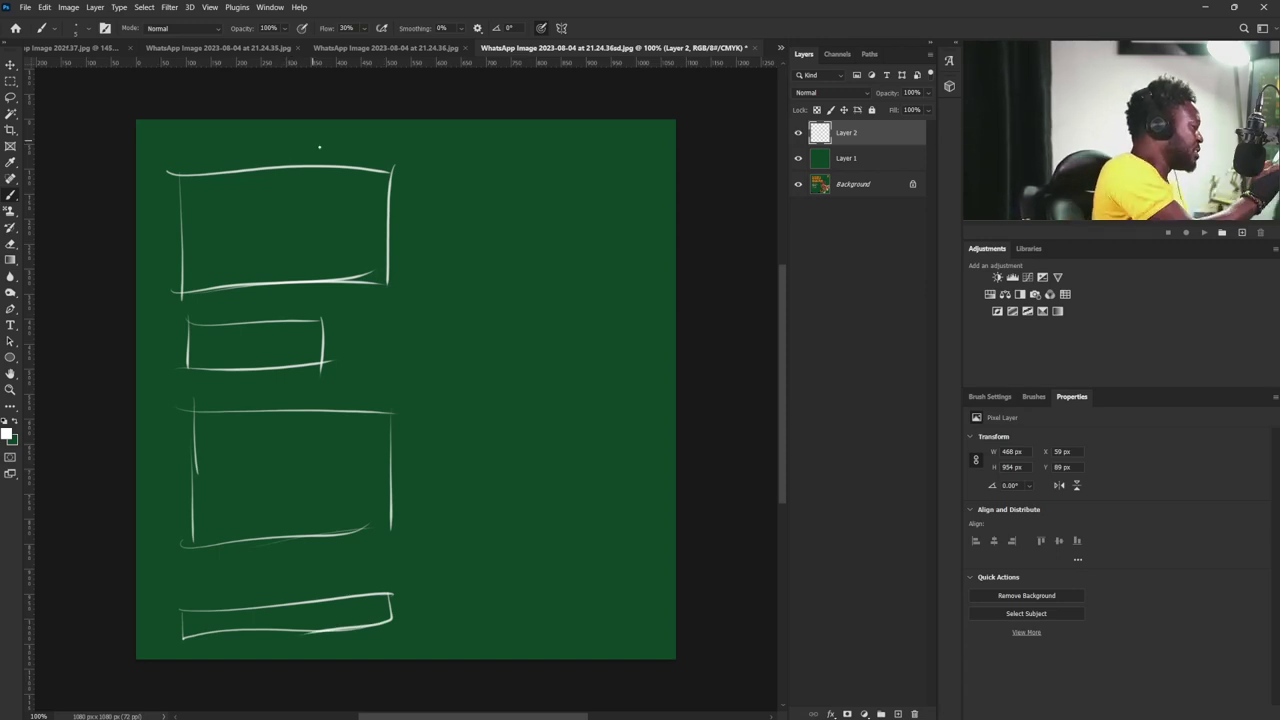
- Add a white header line above each of the four boxes
{"action": "mouse_move", "coordinate": [320, 151]}
{"action": "left_mouse_down"}
{"action": "mouse_move", "coordinate": [166, 169]}
{"action": "mouse_move", "coordinate": [203, 151]}
{"action": "left_mouse_up"}
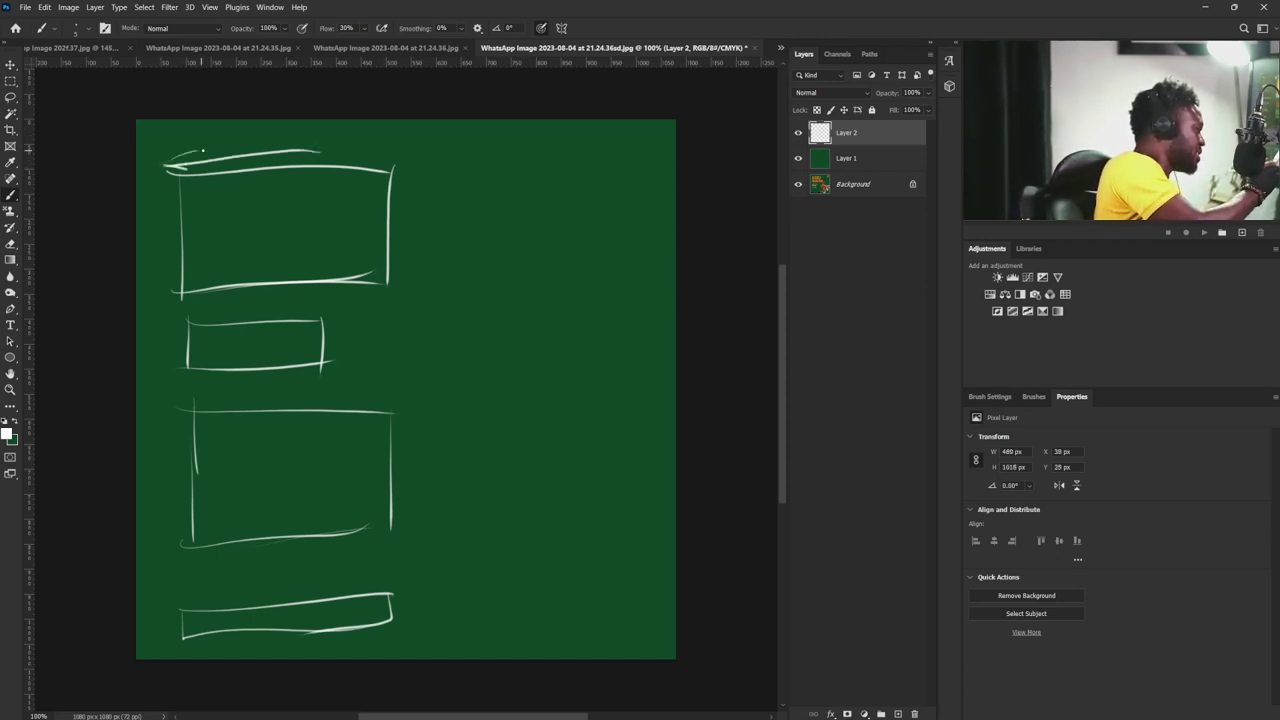
{"action": "mouse_move", "coordinate": [240, 305]}
{"action": "left_mouse_down"}
{"action": "mouse_move", "coordinate": [172, 311]}
{"action": "mouse_move", "coordinate": [201, 325]}
{"action": "left_mouse_up"}
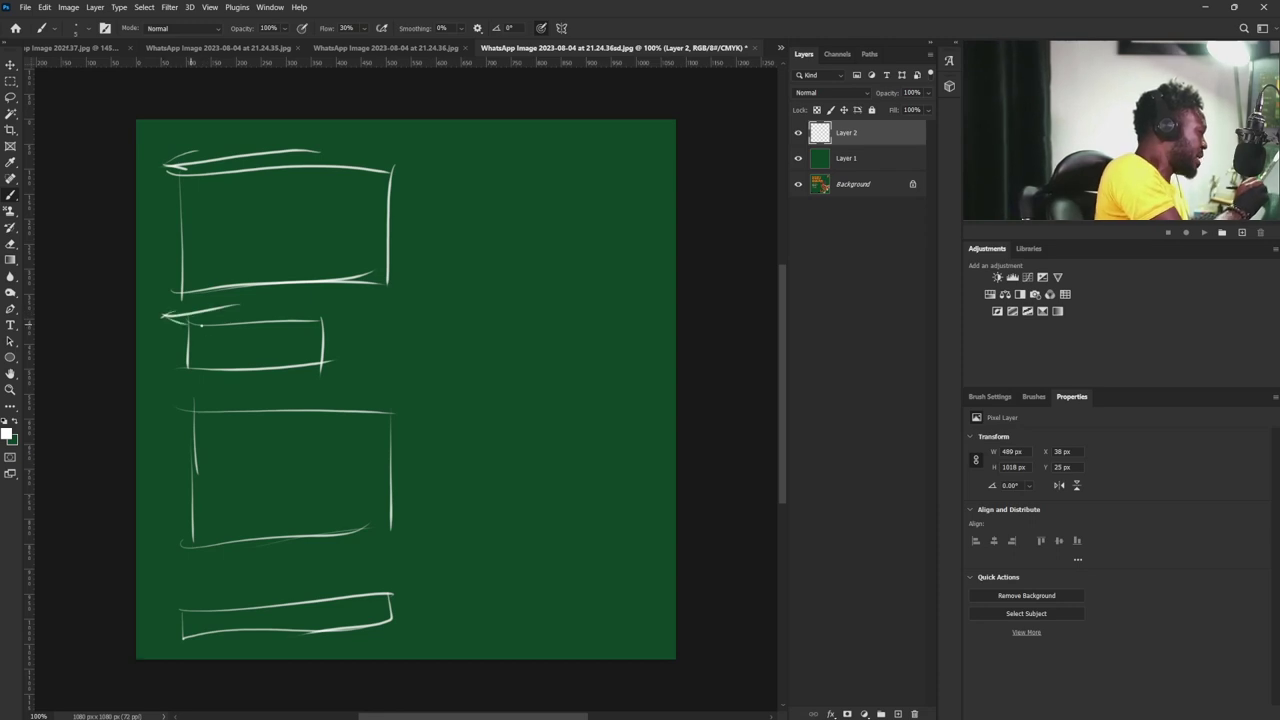
{"action": "left_click_drag", "start_coordinate": [278, 397], "coordinate": [170, 394]}
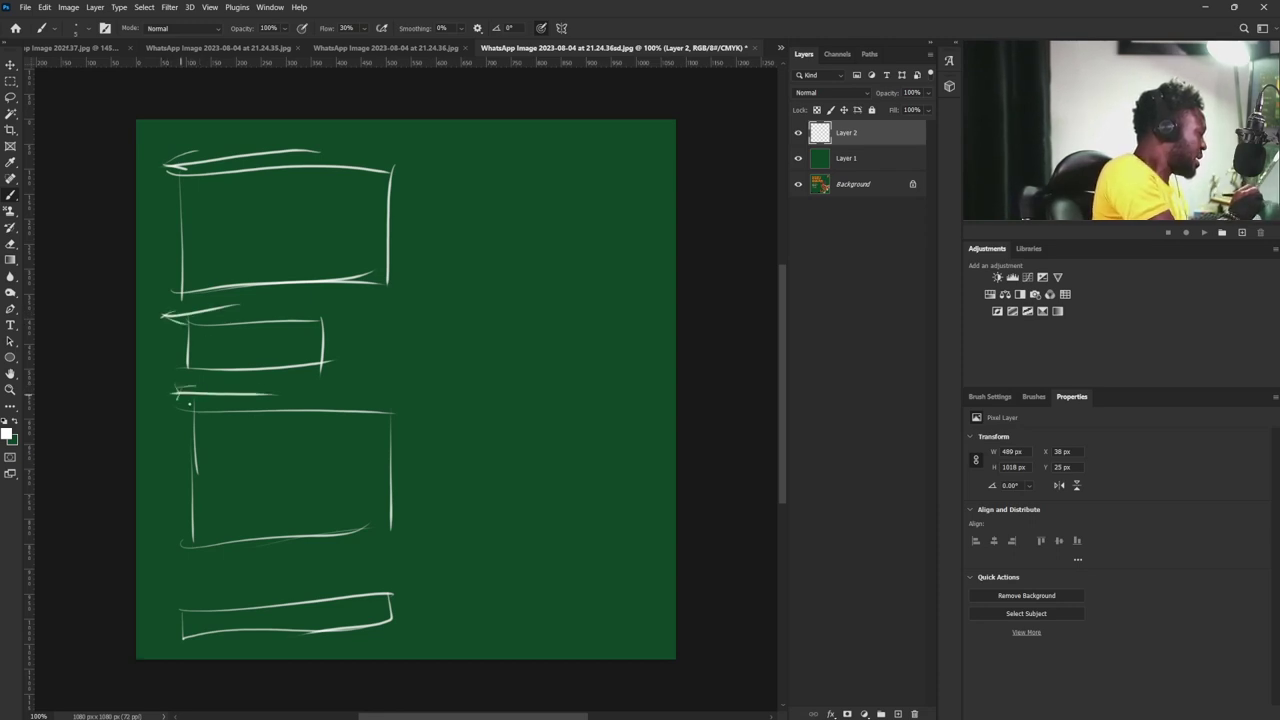
{"action": "left_click_drag", "start_coordinate": [180, 392], "coordinate": [190, 404]}
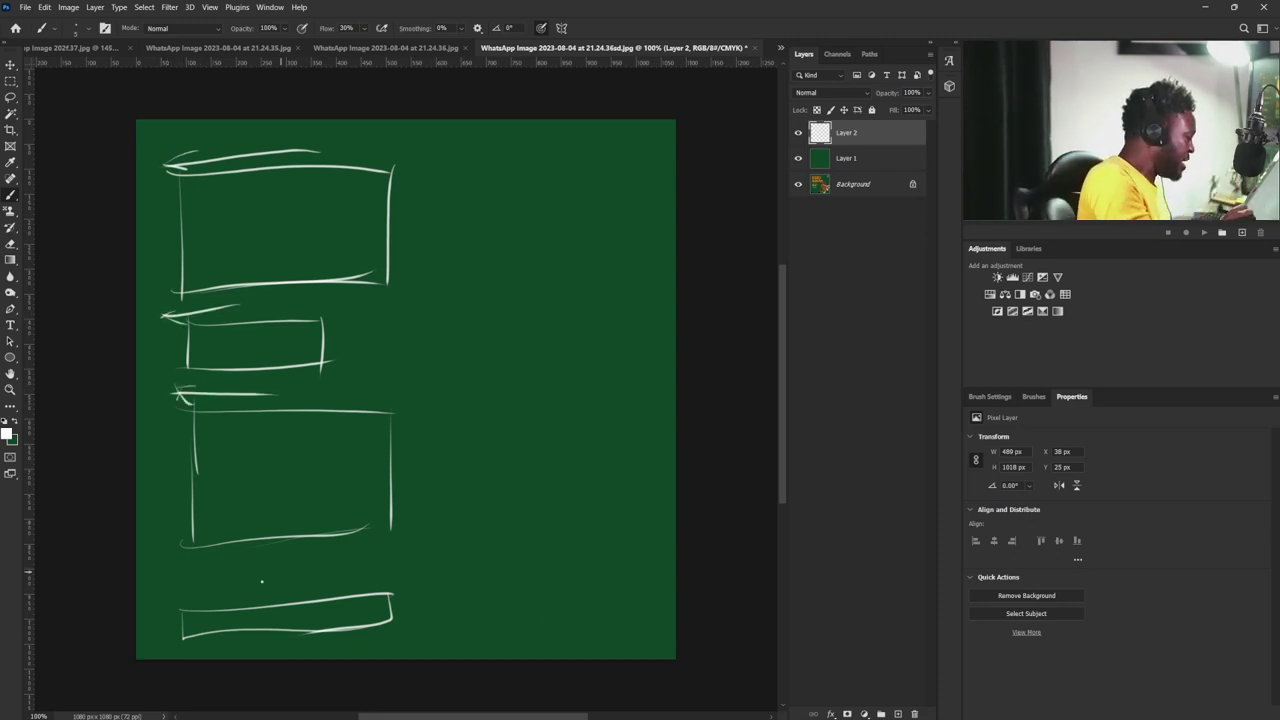
{"action": "left_click_drag", "start_coordinate": [396, 575], "coordinate": [195, 586]}
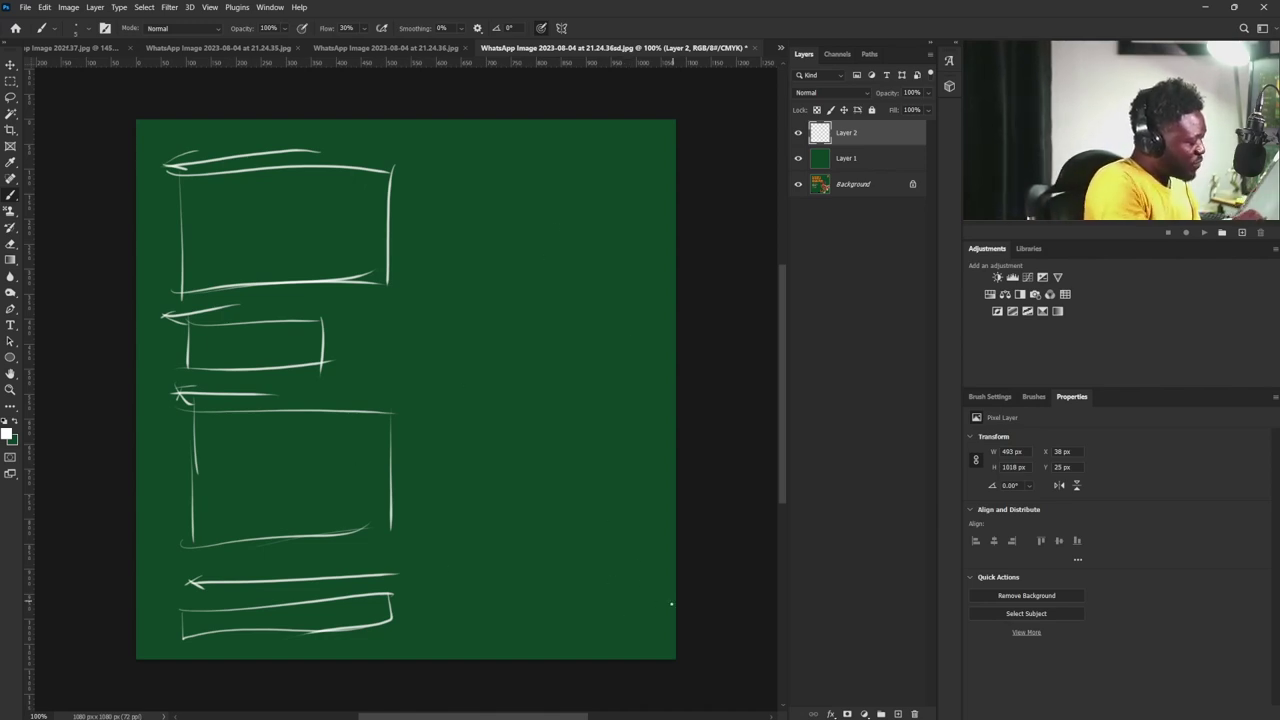
- Sketch a downward arrow with short lines at bottom right, then hide Layer 2
{"action": "mouse_move", "coordinate": [530, 608]}
{"action": "left_mouse_down"}
{"action": "mouse_move", "coordinate": [656, 618]}
{"action": "mouse_move", "coordinate": [546, 626]}
{"action": "left_mouse_up"}
{"action": "mouse_move", "coordinate": [538, 616]}
{"action": "left_mouse_down"}
{"action": "mouse_move", "coordinate": [670, 615]}
{"action": "mouse_move", "coordinate": [600, 617]}
{"action": "left_mouse_up"}
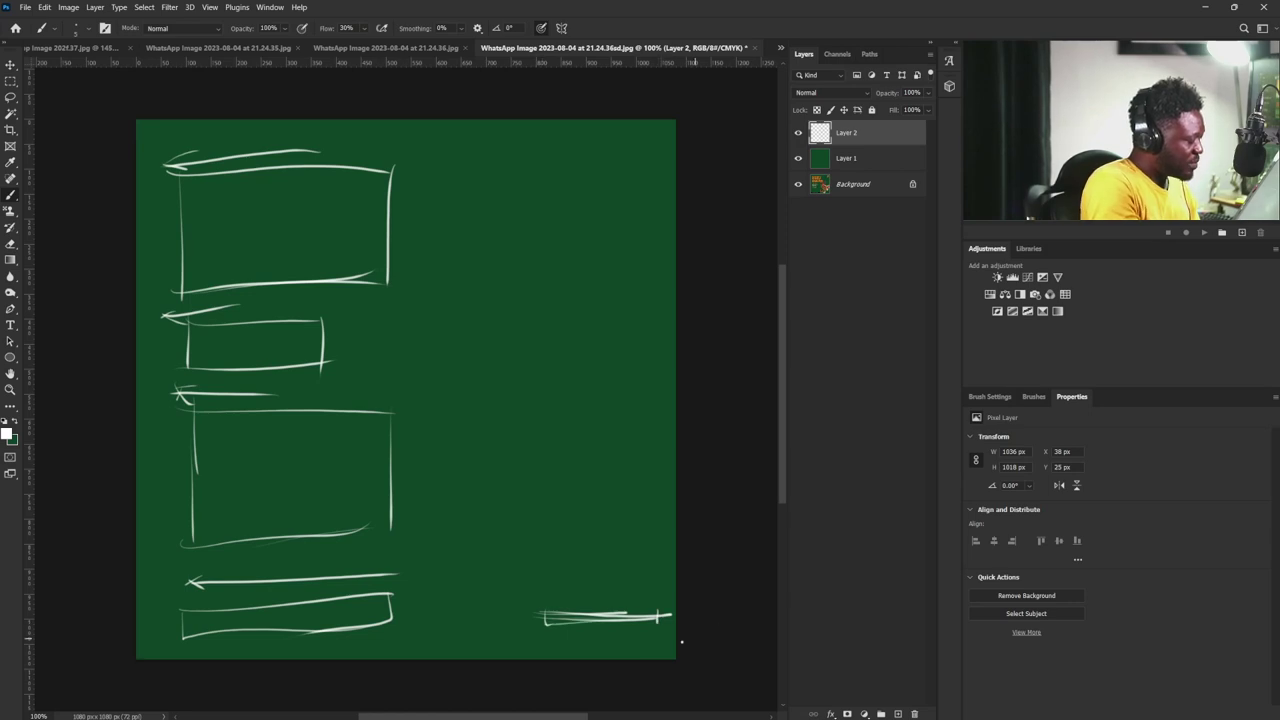
{"action": "left_click_drag", "start_coordinate": [616, 504], "coordinate": [605, 605]}
{"action": "left_click_drag", "start_coordinate": [615, 588], "coordinate": [605, 606]}
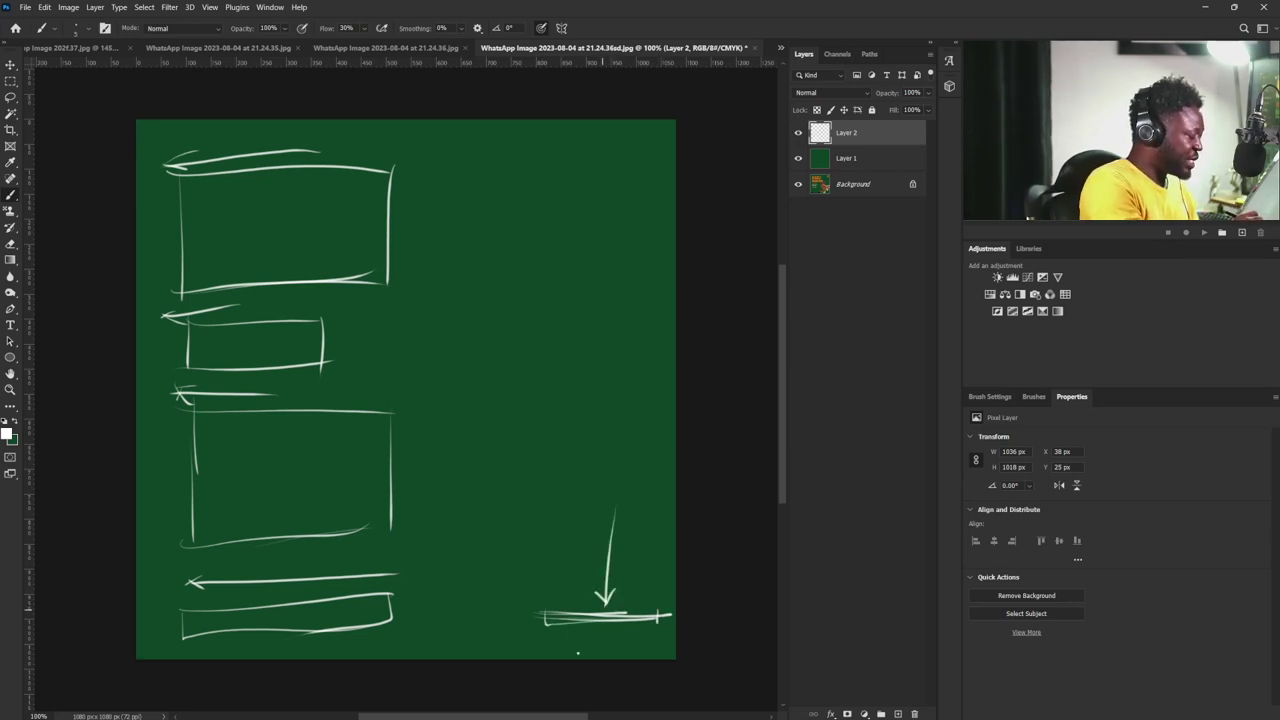
{"action": "left_click_drag", "start_coordinate": [560, 466], "coordinate": [530, 660]}
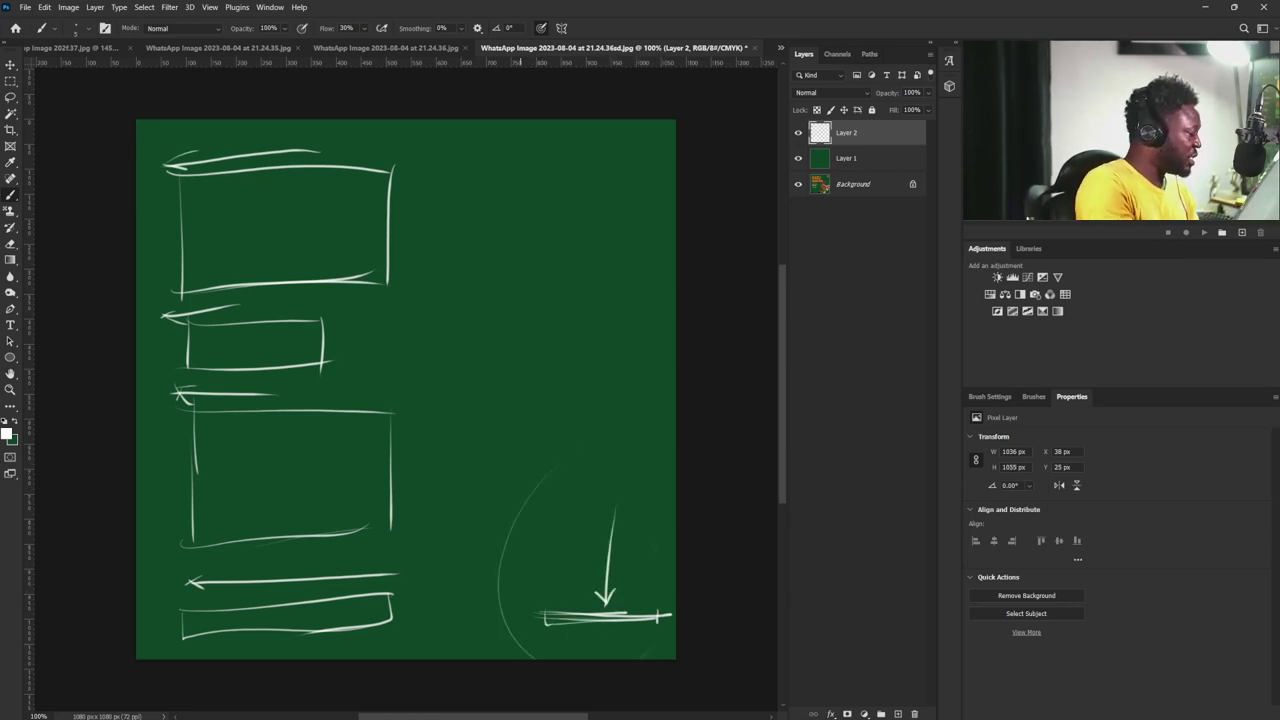
{"action": "mouse_move", "coordinate": [157, 142]}
{"action": "left_mouse_down"}
{"action": "mouse_move", "coordinate": [157, 320]}
{"action": "mouse_move", "coordinate": [136, 159]}
{"action": "left_mouse_up"}
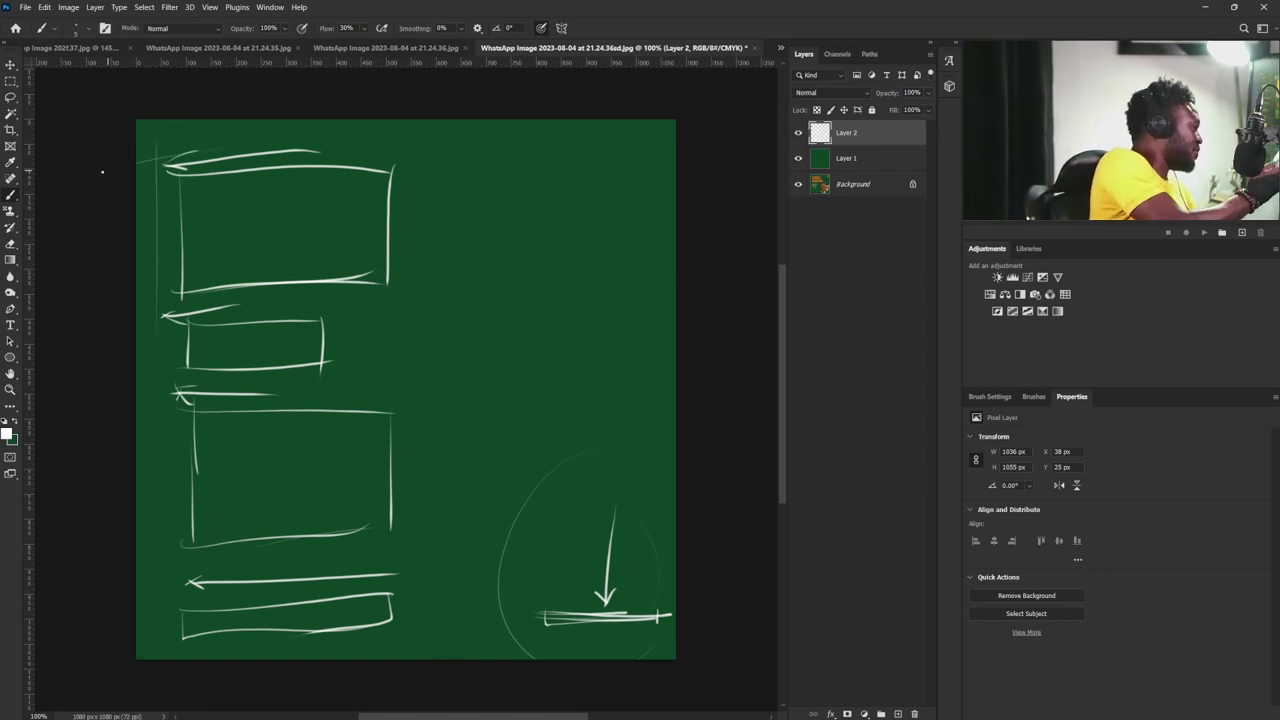
{"action": "left_click_drag", "start_coordinate": [248, 290], "coordinate": [168, 310]}
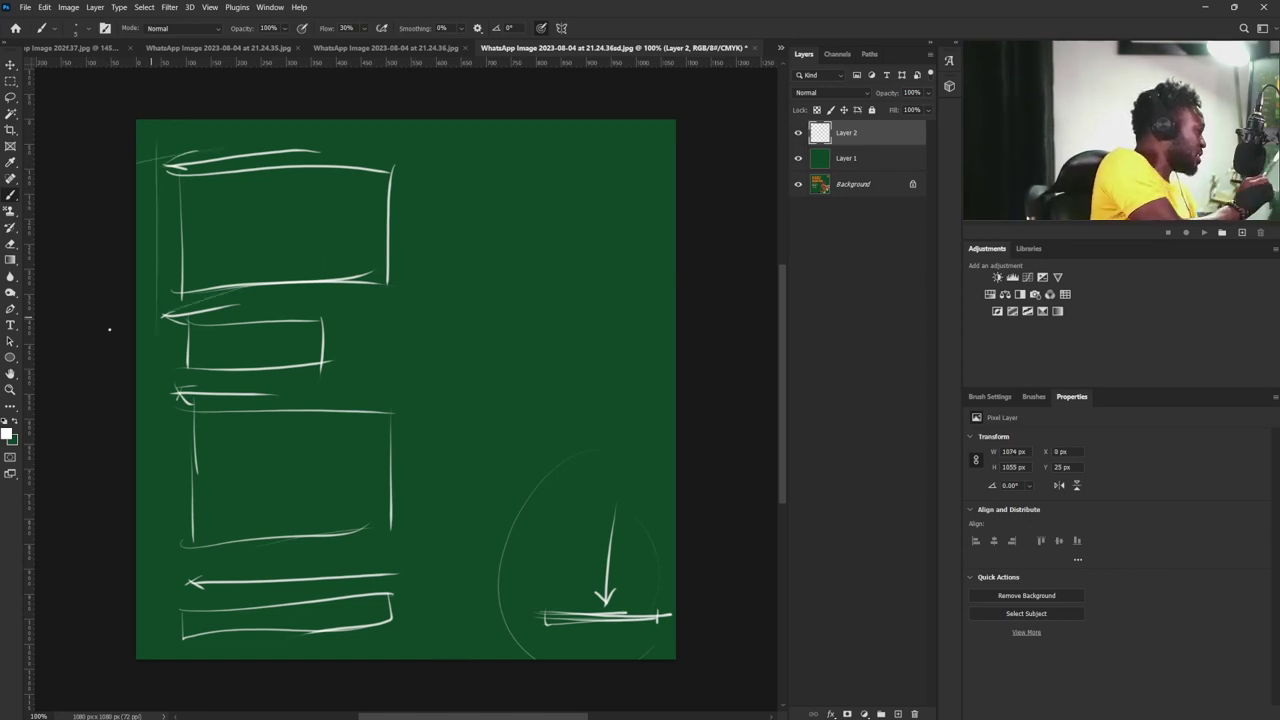
{"action": "left_click", "coordinate": [798, 132]}
- On a new Layer 3, brush four staggered white rectangles alternating left and right, then hide it
{"action": "left_click", "coordinate": [897, 713]}
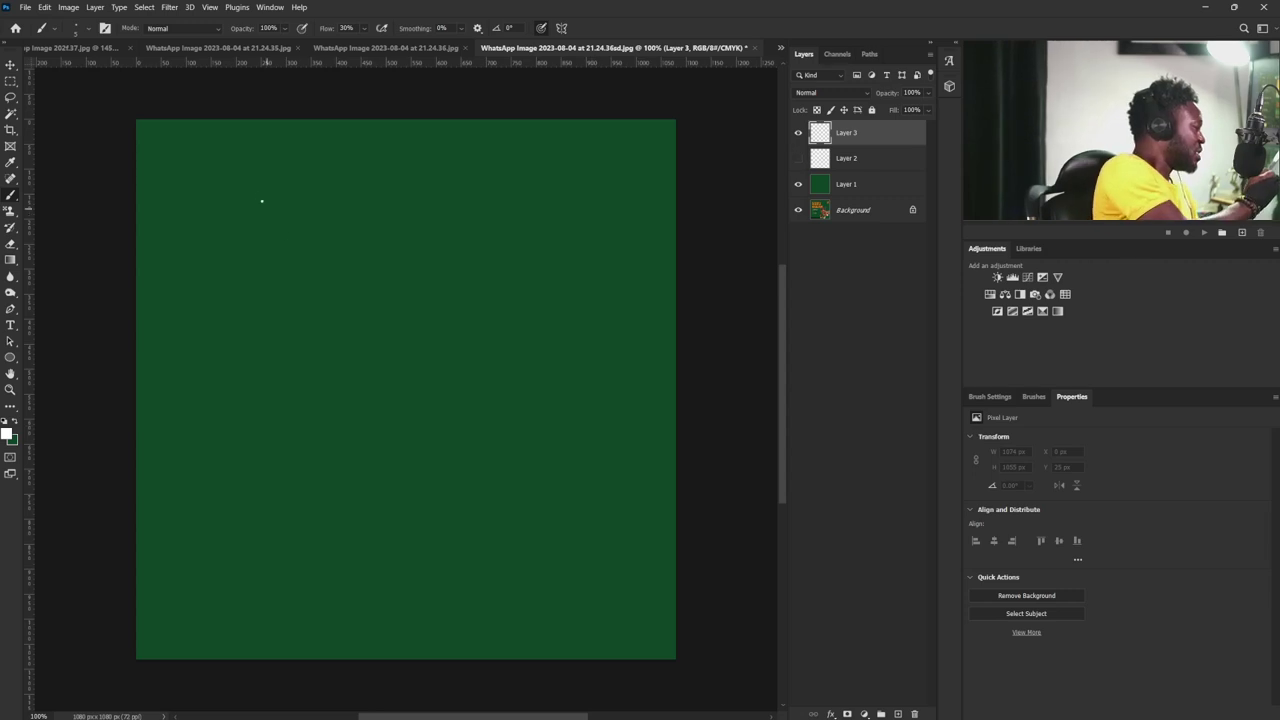
{"action": "mouse_move", "coordinate": [242, 181]}
{"action": "left_mouse_down"}
{"action": "mouse_move", "coordinate": [454, 191]}
{"action": "mouse_move", "coordinate": [440, 299]}
{"action": "mouse_move", "coordinate": [250, 296]}
{"action": "left_mouse_up"}
{"action": "left_click_drag", "start_coordinate": [236, 232], "coordinate": [232, 296]}
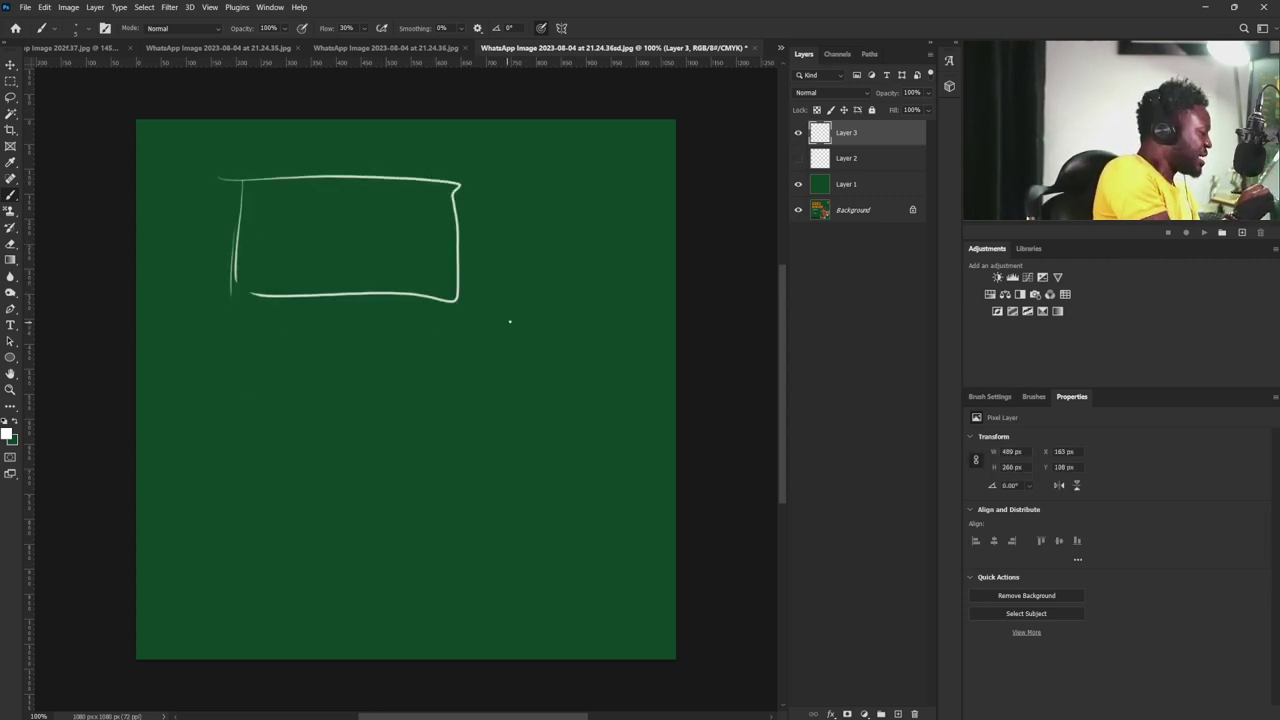
{"action": "left_click_drag", "start_coordinate": [506, 314], "coordinate": [592, 314]}
{"action": "mouse_move", "coordinate": [478, 321]}
{"action": "left_mouse_down"}
{"action": "mouse_move", "coordinate": [470, 375]}
{"action": "mouse_move", "coordinate": [604, 393]}
{"action": "left_mouse_up"}
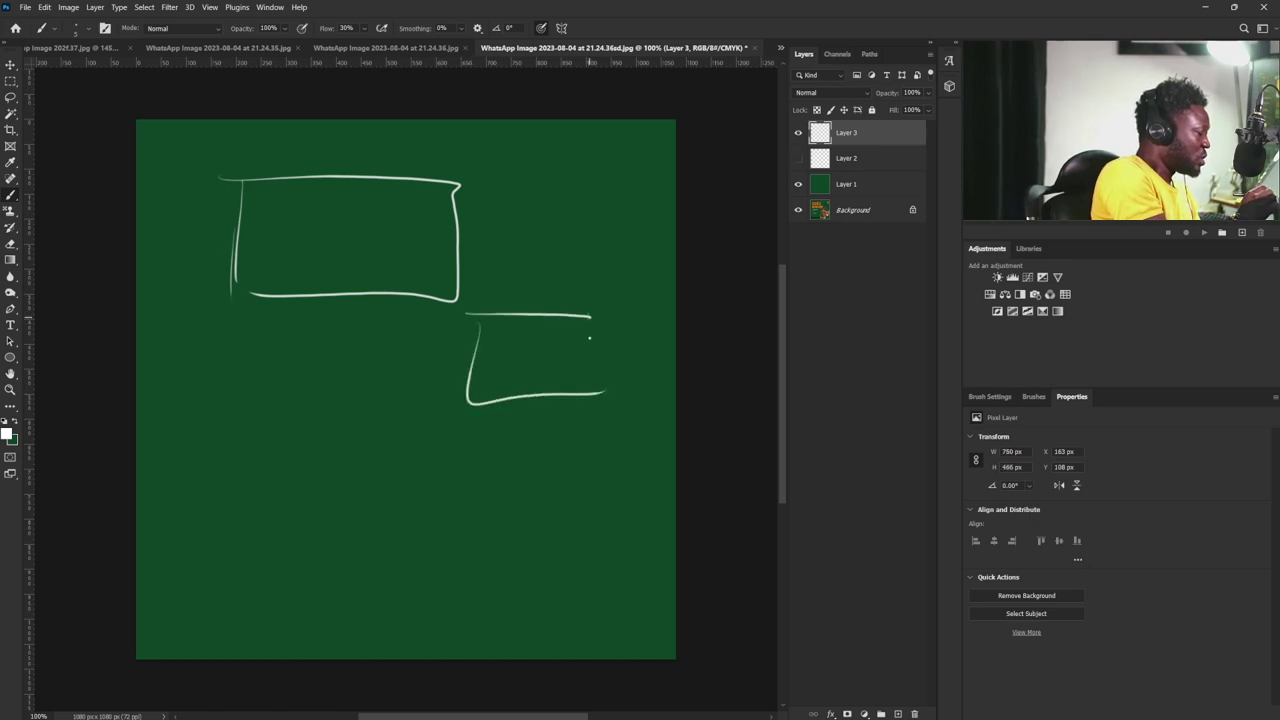
{"action": "left_click_drag", "start_coordinate": [590, 317], "coordinate": [590, 402]}
{"action": "mouse_move", "coordinate": [203, 423]}
{"action": "left_mouse_down"}
{"action": "mouse_move", "coordinate": [420, 412]}
{"action": "mouse_move", "coordinate": [227, 530]}
{"action": "left_mouse_up"}
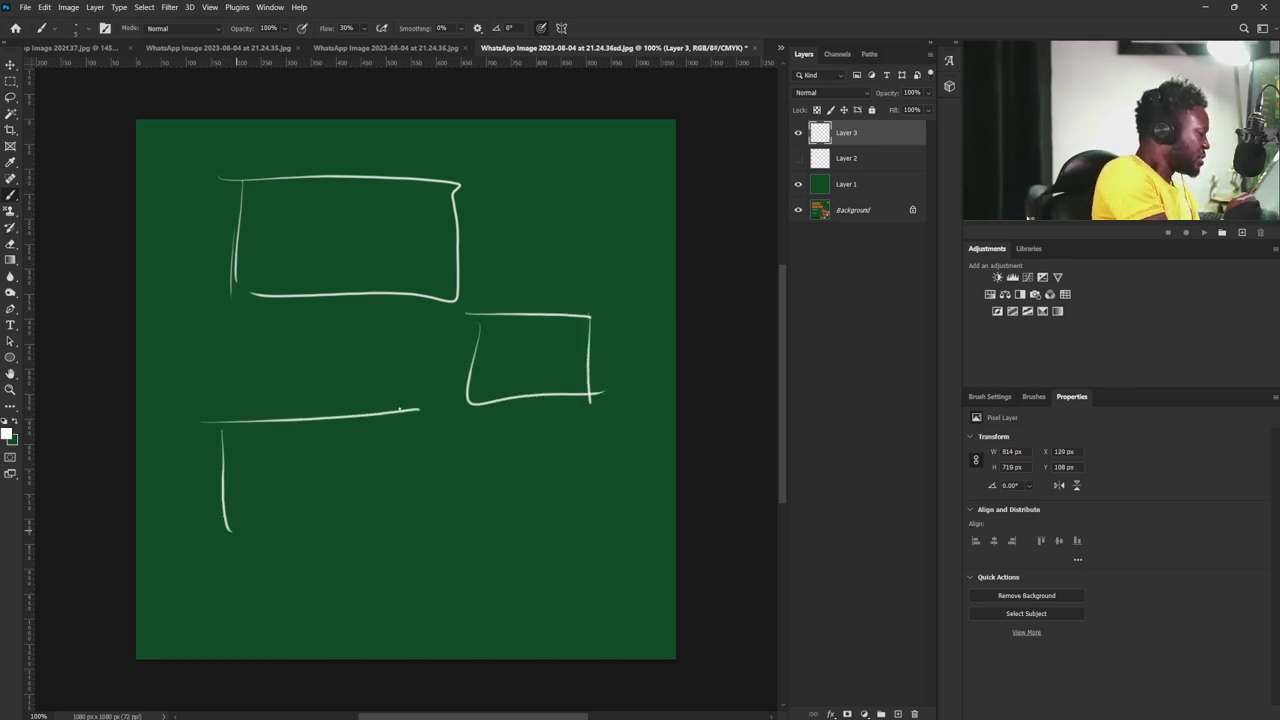
{"action": "mouse_move", "coordinate": [397, 419]}
{"action": "left_mouse_down"}
{"action": "mouse_move", "coordinate": [420, 464]}
{"action": "mouse_move", "coordinate": [212, 528]}
{"action": "left_mouse_up"}
{"action": "mouse_move", "coordinate": [318, 535]}
{"action": "left_mouse_down"}
{"action": "mouse_move", "coordinate": [540, 529]}
{"action": "mouse_move", "coordinate": [340, 634]}
{"action": "left_mouse_up"}
{"action": "left_click_drag", "start_coordinate": [524, 526], "coordinate": [314, 634]}
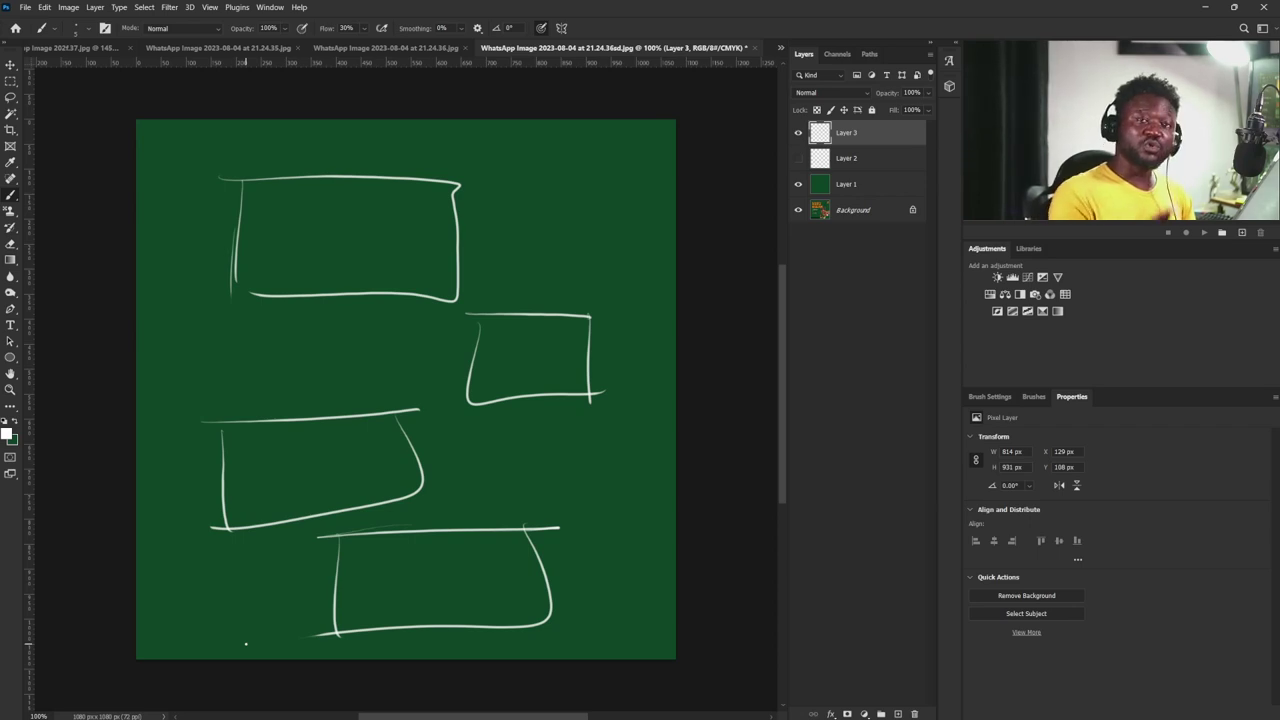
{"action": "left_click", "coordinate": [798, 133]}
- Add Layer 4 above the green layer and brush two tall curving white stems with side arcs
{"action": "left_click", "coordinate": [830, 182]}
{"action": "left_click", "coordinate": [896, 713]}
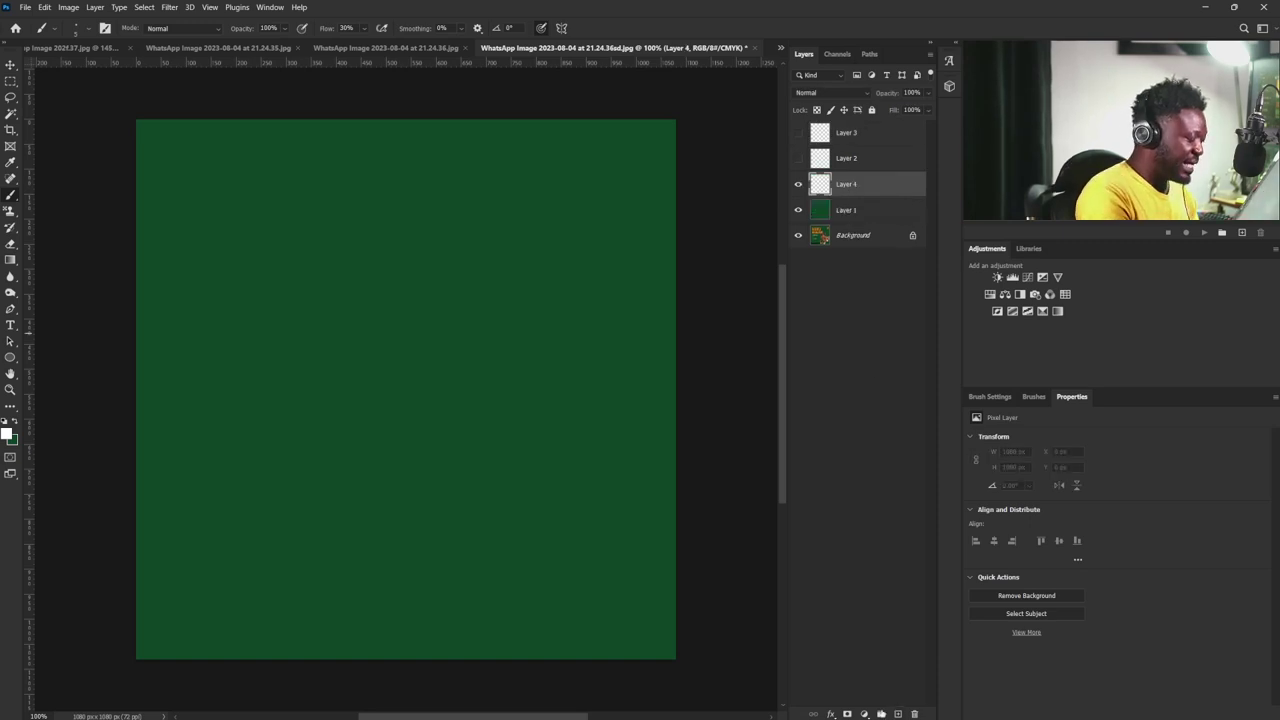
{"action": "left_click_drag", "start_coordinate": [355, 393], "coordinate": [394, 633]}
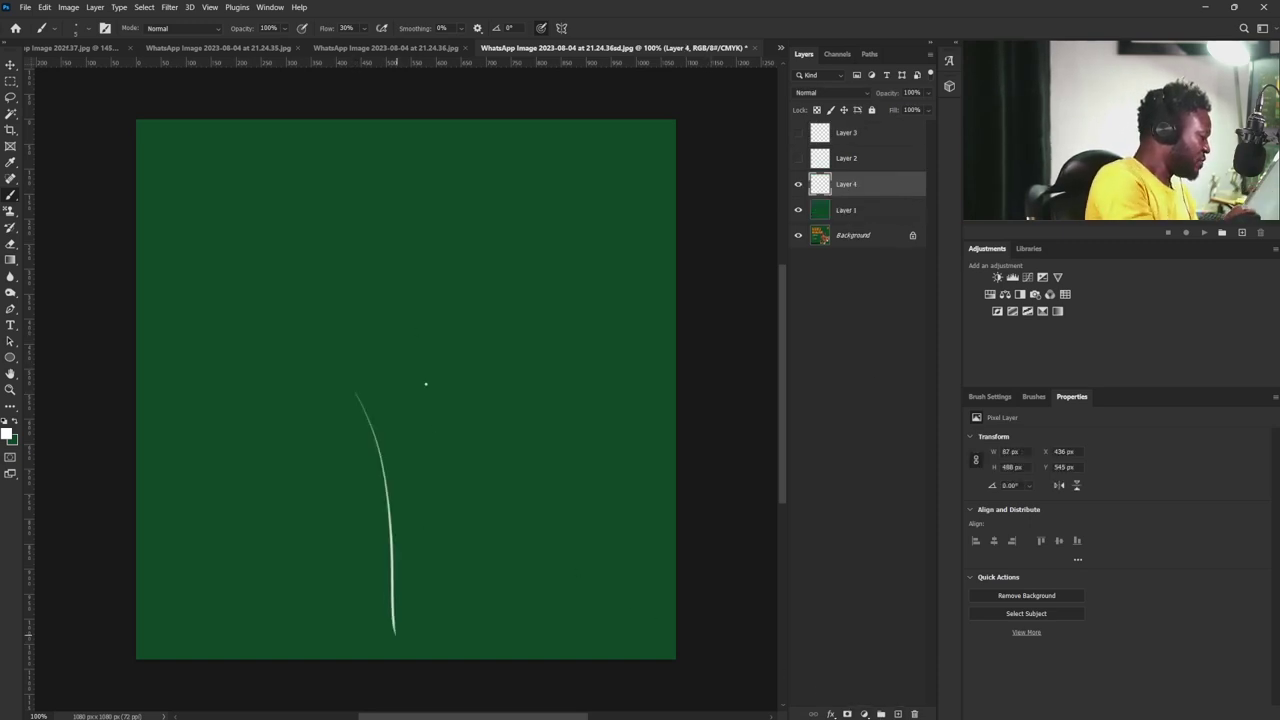
{"action": "left_click_drag", "start_coordinate": [426, 383], "coordinate": [416, 640]}
{"action": "mouse_move", "coordinate": [356, 410]}
{"action": "left_mouse_down"}
{"action": "mouse_move", "coordinate": [339, 370]}
{"action": "mouse_move", "coordinate": [203, 378]}
{"action": "left_mouse_up"}
{"action": "left_click_drag", "start_coordinate": [278, 346], "coordinate": [177, 461]}
- Sweep large arching white fronds left and right from the stems toward the canvas top
{"action": "left_click_drag", "start_coordinate": [238, 348], "coordinate": [163, 395]}
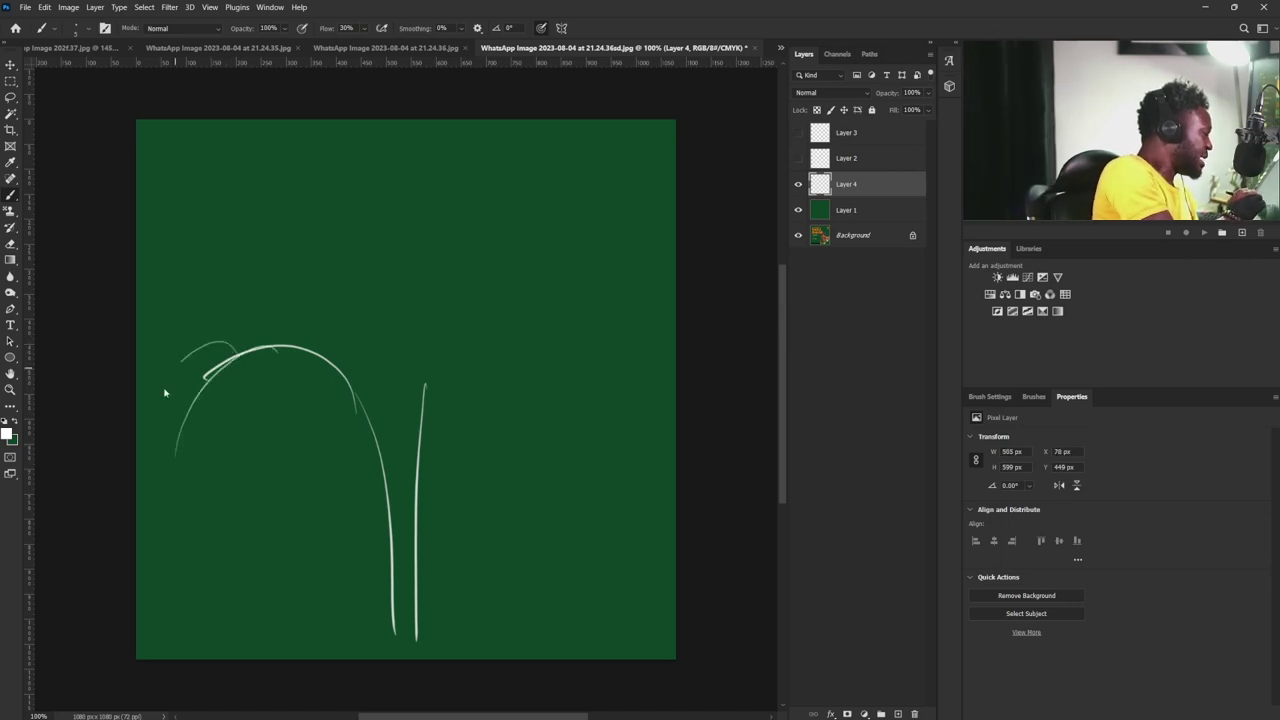
{"action": "left_click_drag", "start_coordinate": [422, 390], "coordinate": [572, 320]}
{"action": "left_click_drag", "start_coordinate": [387, 368], "coordinate": [200, 240]}
{"action": "left_click_drag", "start_coordinate": [159, 283], "coordinate": [200, 241]}
{"action": "left_click_drag", "start_coordinate": [226, 253], "coordinate": [147, 328]}
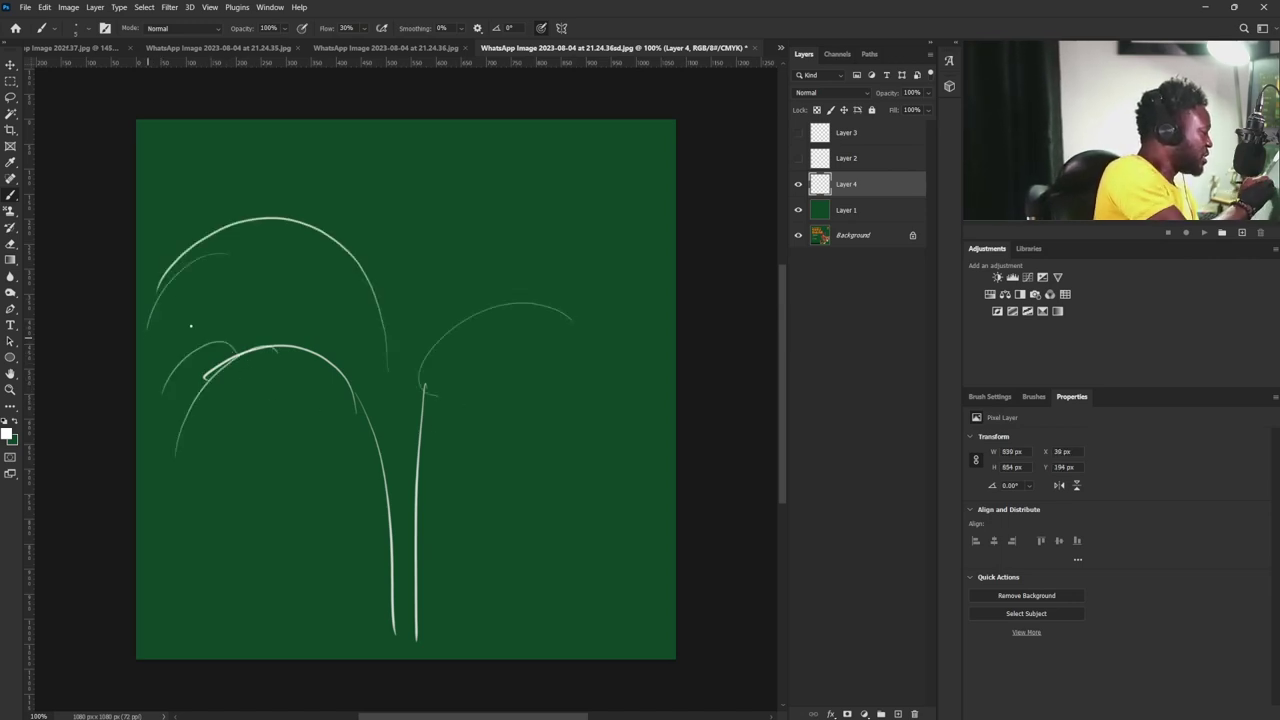
{"action": "mouse_move", "coordinate": [400, 270]}
{"action": "left_mouse_down"}
{"action": "mouse_move", "coordinate": [634, 200]}
{"action": "mouse_move", "coordinate": [648, 224]}
{"action": "left_mouse_up"}
{"action": "left_click_drag", "start_coordinate": [520, 207], "coordinate": [616, 228]}
{"action": "left_click_drag", "start_coordinate": [378, 228], "coordinate": [316, 126]}
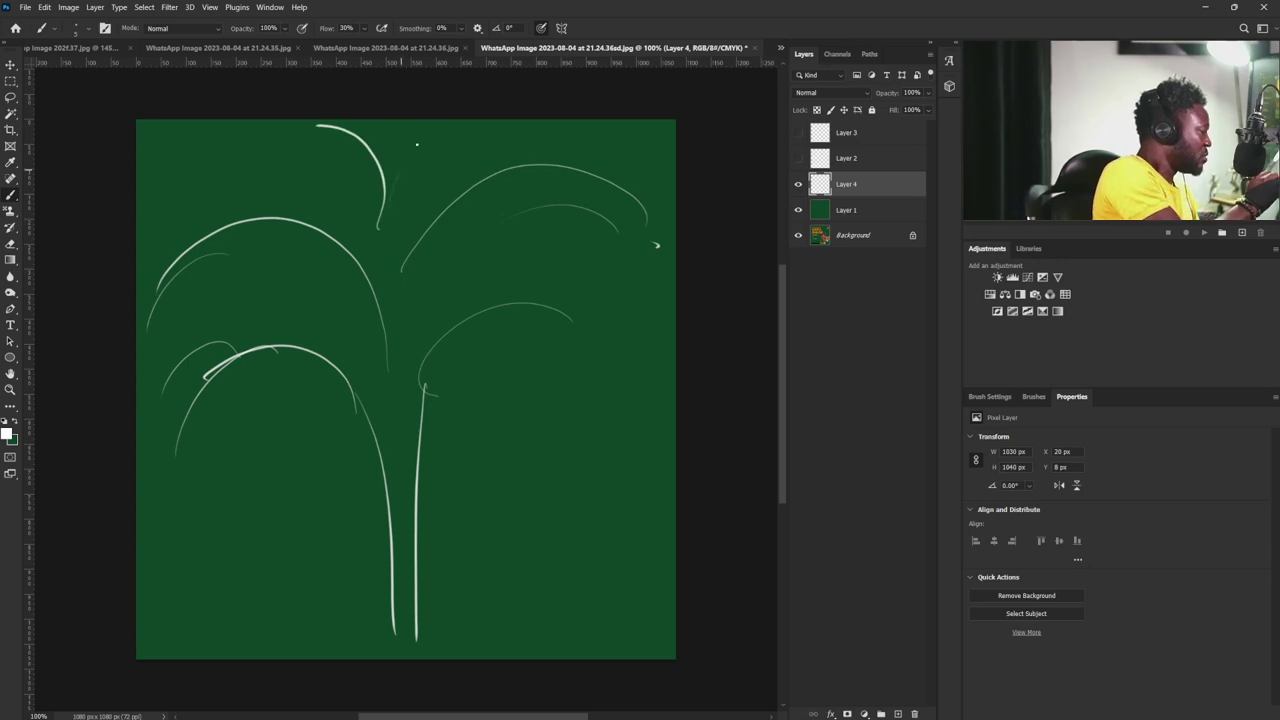
- Set aside the leaf sketch layer and add a new blank Layer 5
{"action": "key", "text": "ctrl+comma"}
{"action": "key", "text": "alt+bracketright"}
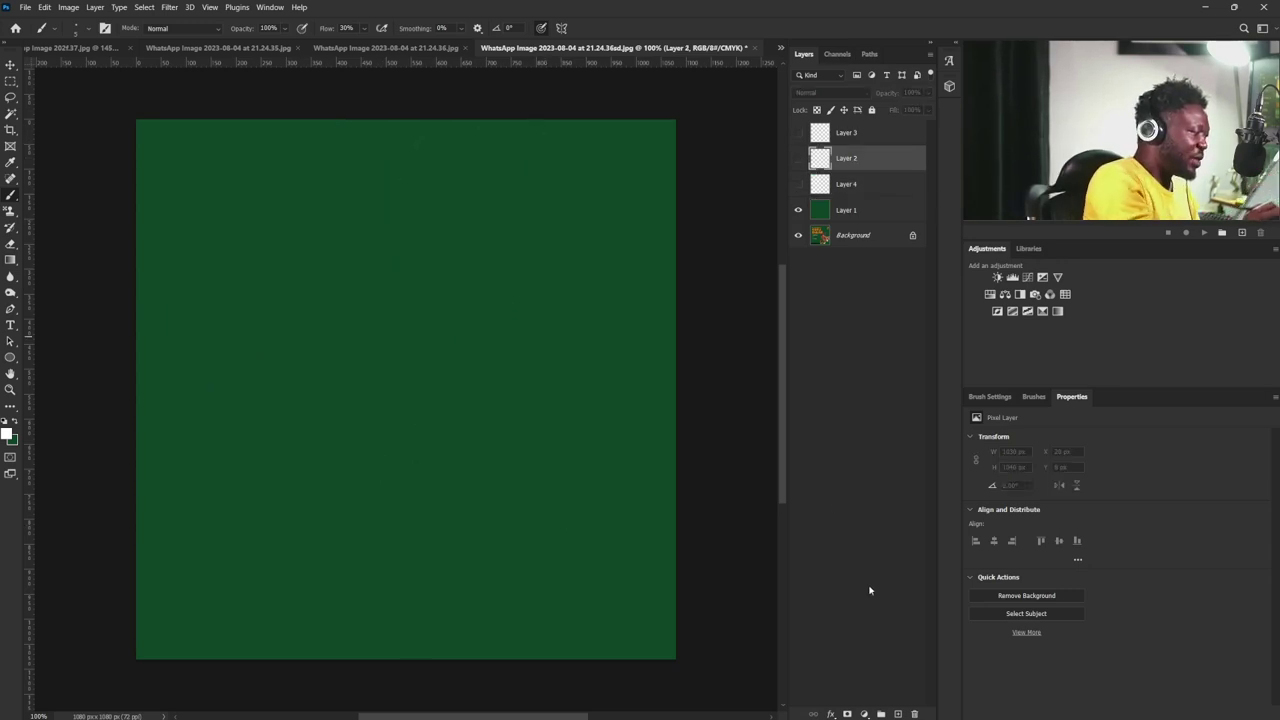
{"action": "left_click", "coordinate": [897, 714]}
- Brush a large upper-right rectangle with a smaller box and a wide box below it
{"action": "mouse_move", "coordinate": [611, 156]}
{"action": "left_mouse_down"}
{"action": "mouse_move", "coordinate": [626, 325]}
{"action": "mouse_move", "coordinate": [608, 185]}
{"action": "mouse_move", "coordinate": [436, 171]}
{"action": "mouse_move", "coordinate": [387, 312]}
{"action": "mouse_move", "coordinate": [476, 345]}
{"action": "mouse_move", "coordinate": [607, 350]}
{"action": "left_mouse_up"}
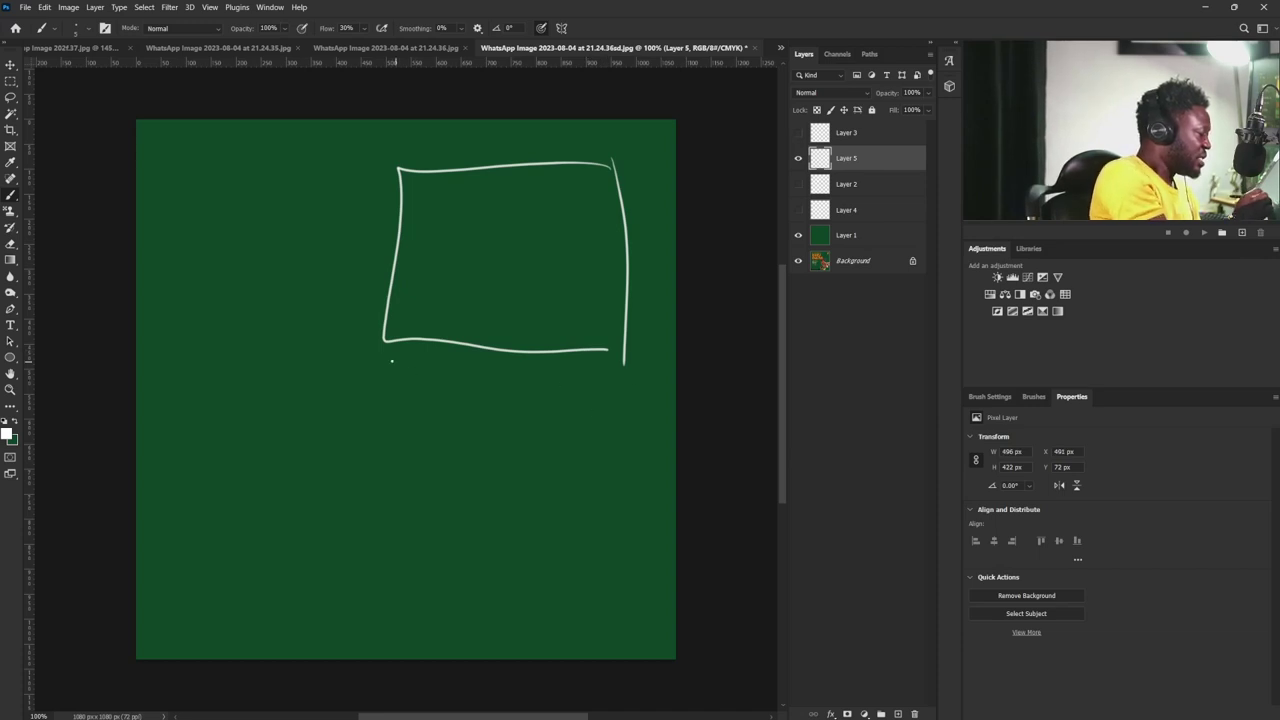
{"action": "mouse_move", "coordinate": [386, 362]}
{"action": "left_mouse_down"}
{"action": "mouse_move", "coordinate": [418, 359]}
{"action": "mouse_move", "coordinate": [380, 449]}
{"action": "mouse_move", "coordinate": [486, 452]}
{"action": "left_mouse_up"}
{"action": "left_click_drag", "start_coordinate": [491, 368], "coordinate": [488, 538]}
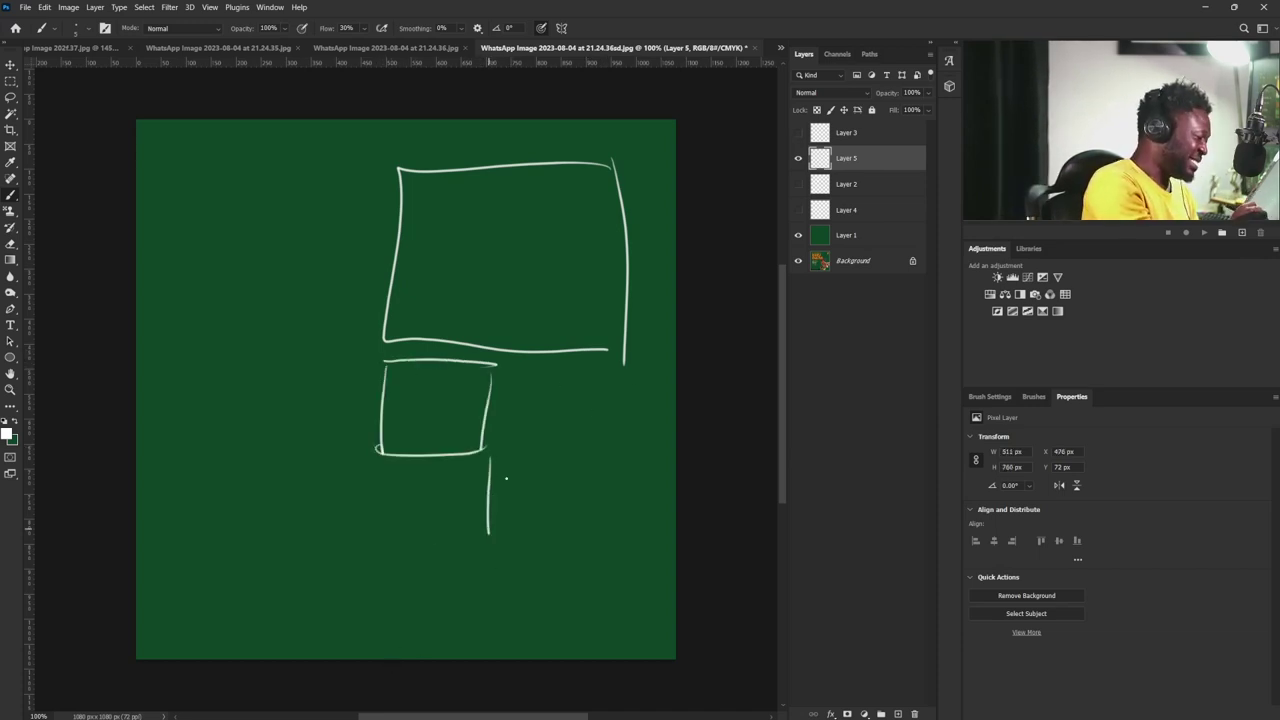
{"action": "left_click_drag", "start_coordinate": [492, 466], "coordinate": [634, 466]}
{"action": "left_click_drag", "start_coordinate": [487, 540], "coordinate": [641, 522]}
{"action": "left_click_drag", "start_coordinate": [633, 467], "coordinate": [634, 542]}
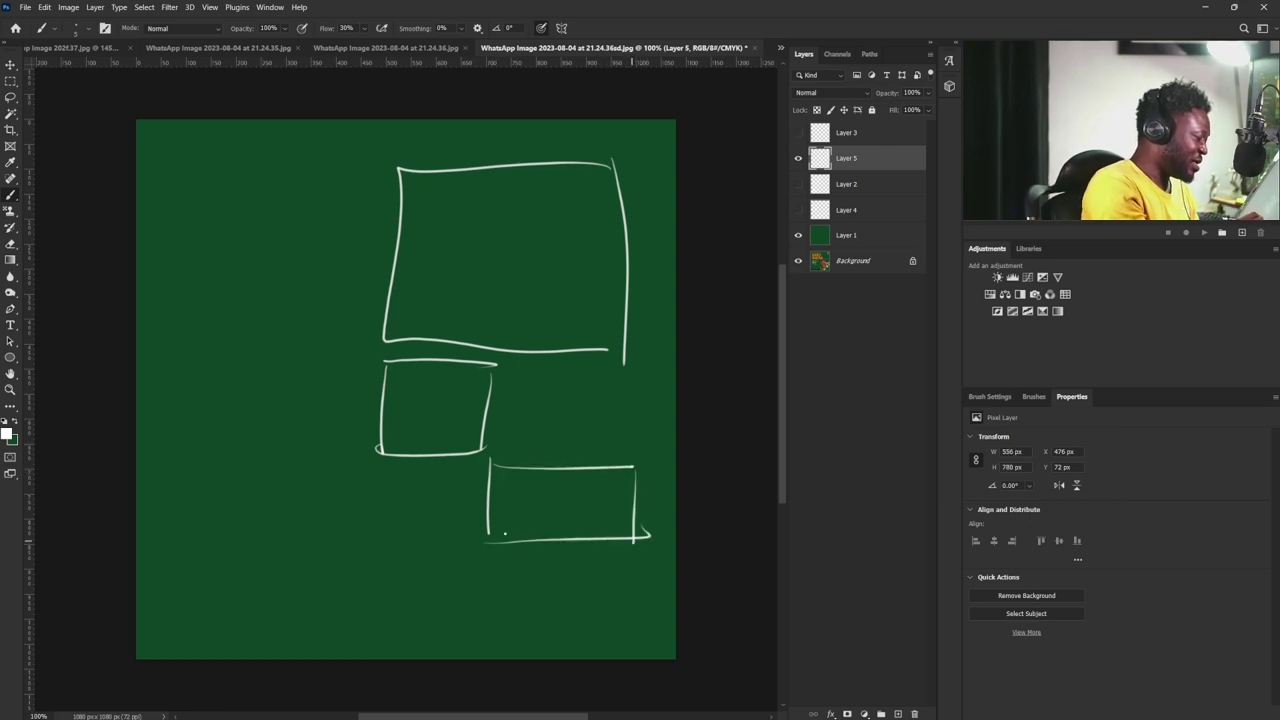
- Add two left-pointing arrows, an arrow line above the rectangle, and a bottom-right box
{"action": "left_click_drag", "start_coordinate": [438, 509], "coordinate": [364, 524]}
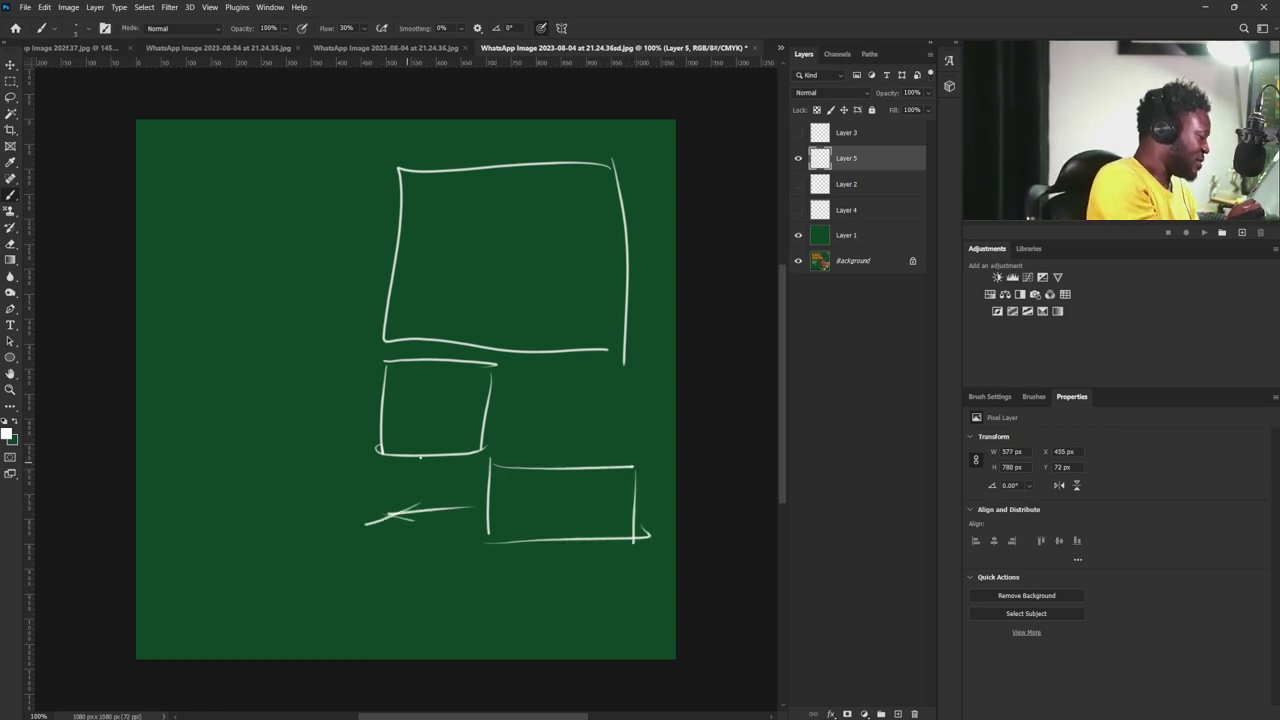
{"action": "mouse_move", "coordinate": [445, 473]}
{"action": "left_mouse_down"}
{"action": "mouse_move", "coordinate": [365, 478]}
{"action": "mouse_move", "coordinate": [378, 484]}
{"action": "left_mouse_up"}
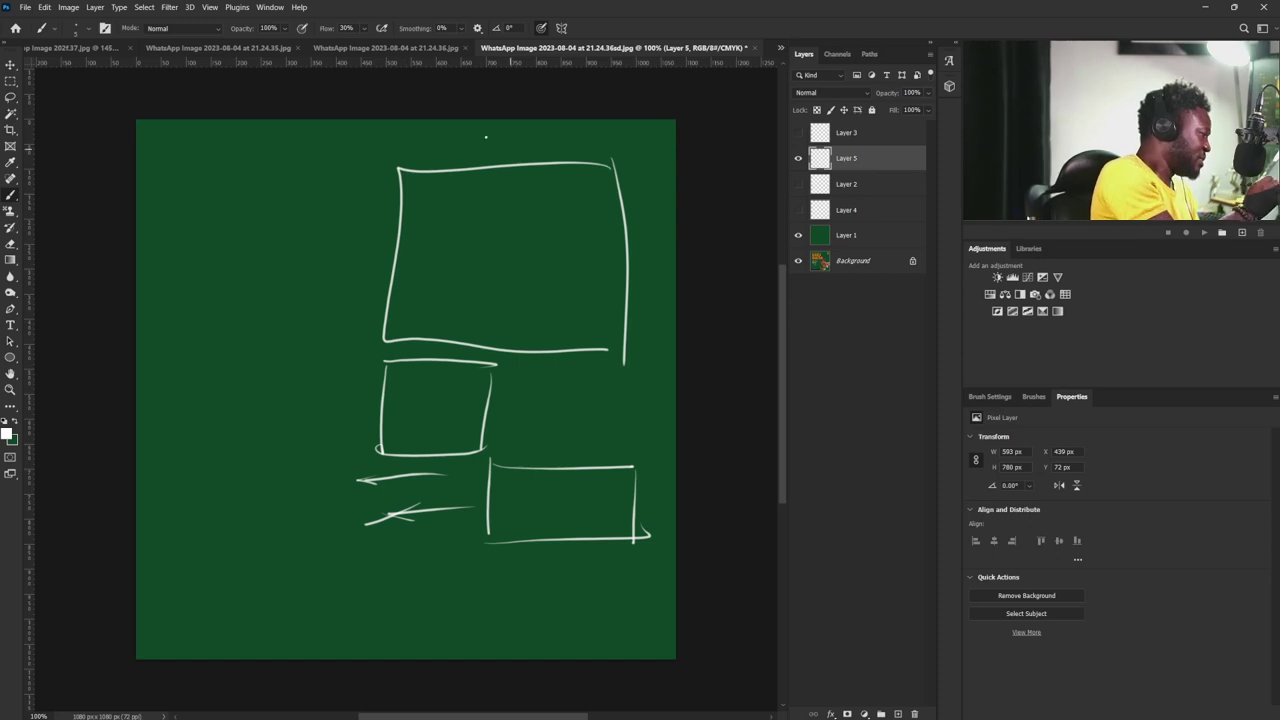
{"action": "mouse_move", "coordinate": [498, 138]}
{"action": "left_mouse_down"}
{"action": "mouse_move", "coordinate": [369, 157]}
{"action": "mouse_move", "coordinate": [398, 162]}
{"action": "left_mouse_up"}
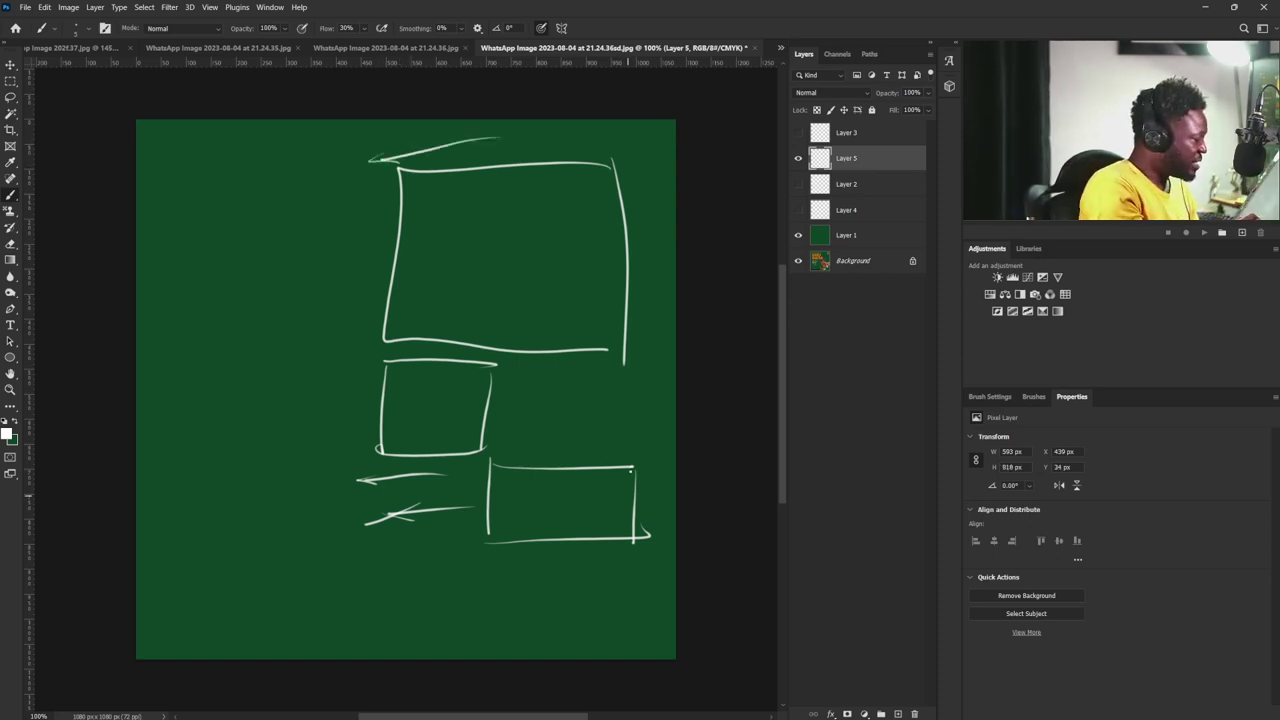
{"action": "mouse_move", "coordinate": [490, 561]}
{"action": "left_mouse_down"}
{"action": "mouse_move", "coordinate": [638, 572]}
{"action": "mouse_move", "coordinate": [518, 642]}
{"action": "mouse_move", "coordinate": [638, 570]}
{"action": "left_mouse_up"}
{"action": "left_click_drag", "start_coordinate": [540, 632], "coordinate": [636, 630]}
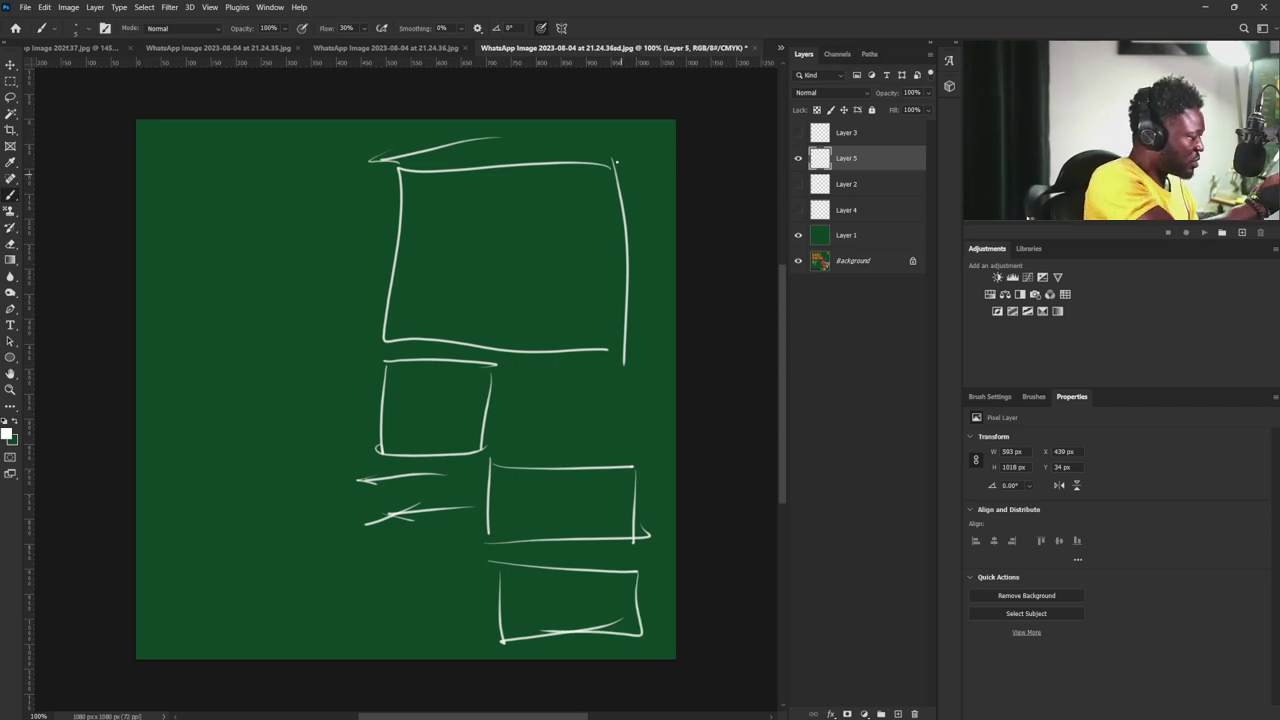
- Draw a thick vertical right-edge line and a bottom-left scribble, then hide Layer 5
{"action": "mouse_move", "coordinate": [616, 160]}
{"action": "left_mouse_down"}
{"action": "mouse_move", "coordinate": [613, 638]}
{"action": "mouse_move", "coordinate": [625, 204]}
{"action": "mouse_move", "coordinate": [628, 650]}
{"action": "mouse_move", "coordinate": [624, 210]}
{"action": "mouse_move", "coordinate": [622, 592]}
{"action": "left_mouse_up"}
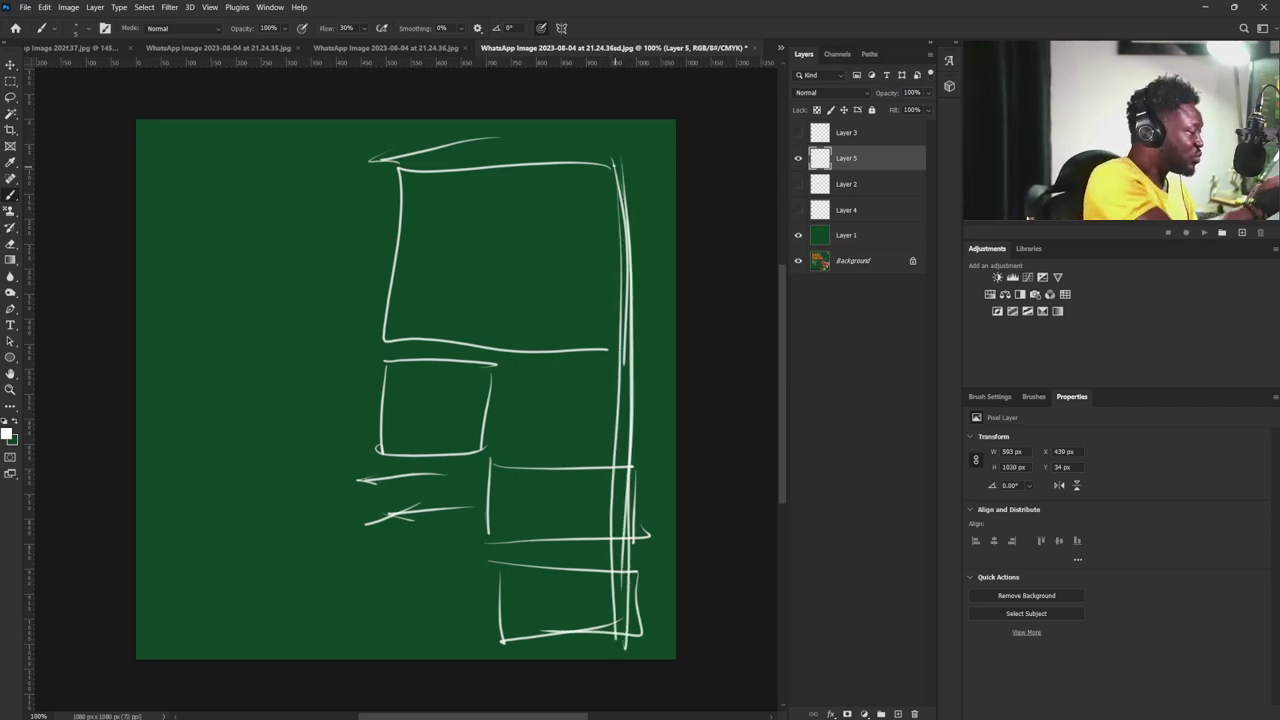
{"action": "left_click_drag", "start_coordinate": [614, 166], "coordinate": [638, 646]}
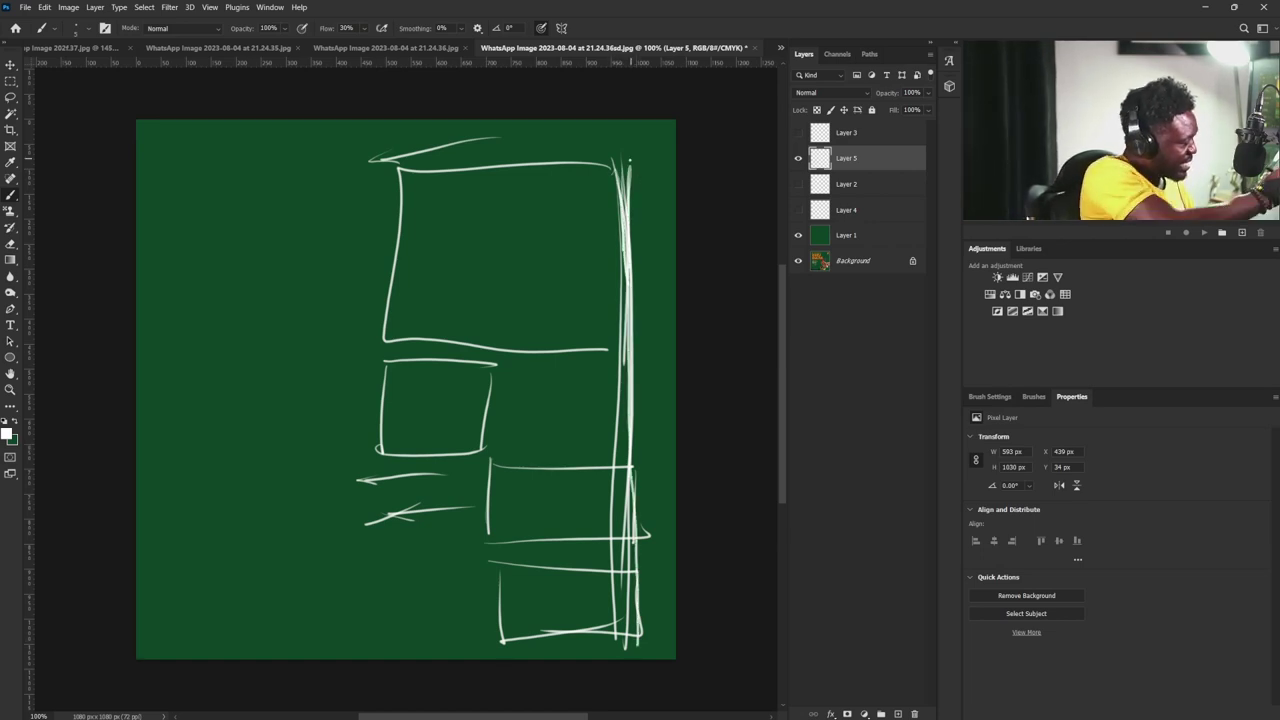
{"action": "left_click_drag", "start_coordinate": [629, 160], "coordinate": [620, 608]}
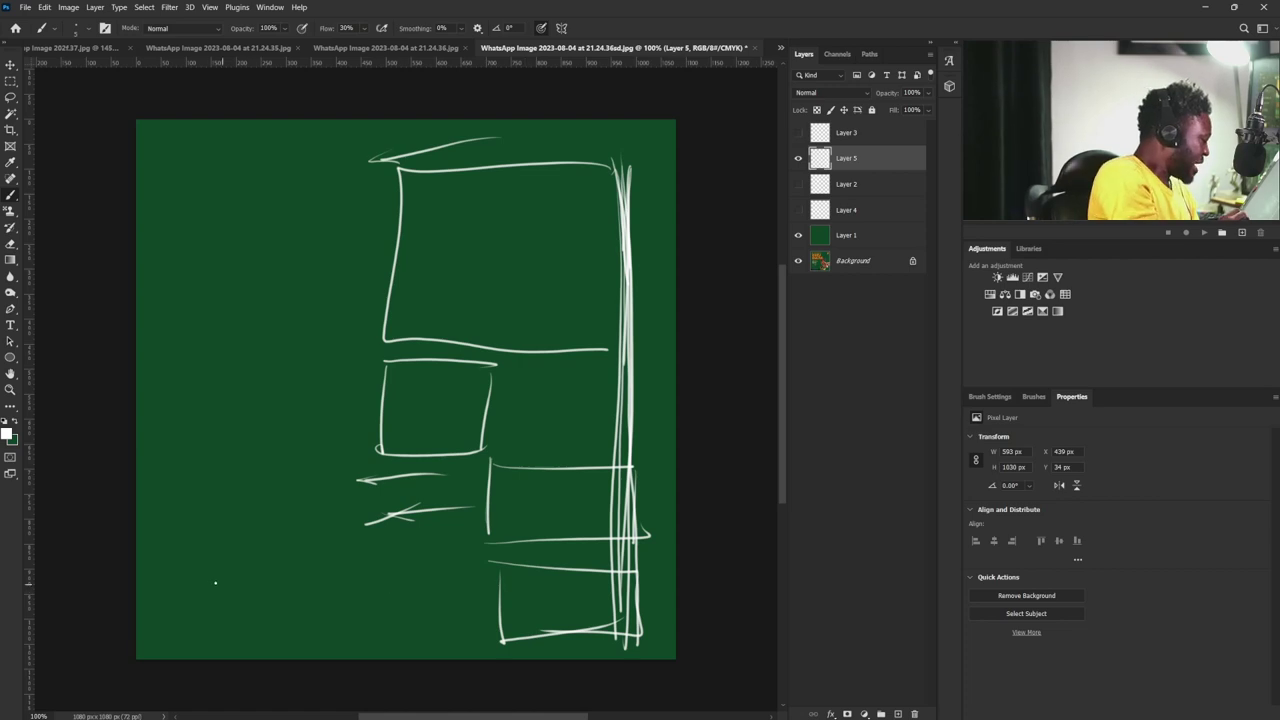
{"action": "mouse_move", "coordinate": [226, 601]}
{"action": "left_mouse_down"}
{"action": "mouse_move", "coordinate": [290, 616]}
{"action": "mouse_move", "coordinate": [292, 605]}
{"action": "left_mouse_up"}
{"action": "left_click", "coordinate": [798, 158]}
- Add a new Layer 6 above Layer 1 and brush the top box of the layout
{"action": "left_click", "coordinate": [846, 235]}
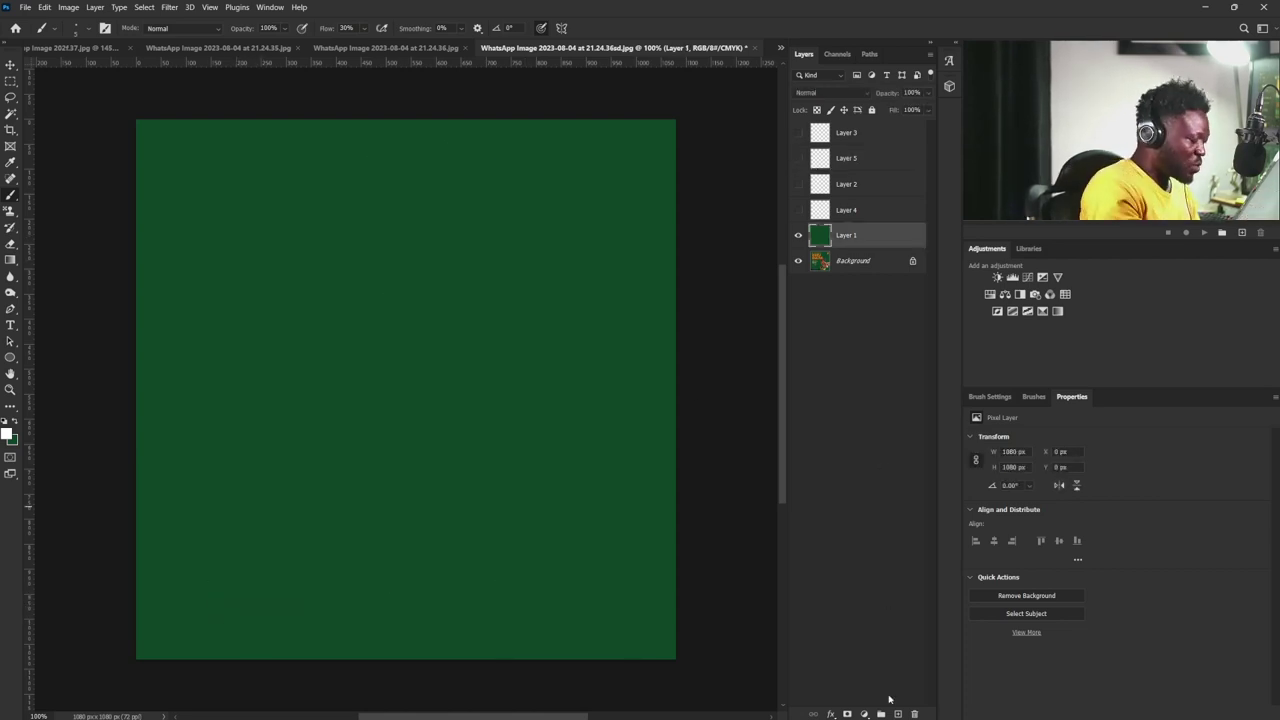
{"action": "left_click", "coordinate": [897, 713]}
{"action": "left_click_drag", "start_coordinate": [300, 190], "coordinate": [497, 184]}
{"action": "mouse_move", "coordinate": [313, 196]}
{"action": "left_mouse_down"}
{"action": "mouse_move", "coordinate": [298, 298]}
{"action": "mouse_move", "coordinate": [508, 296]}
{"action": "left_mouse_up"}
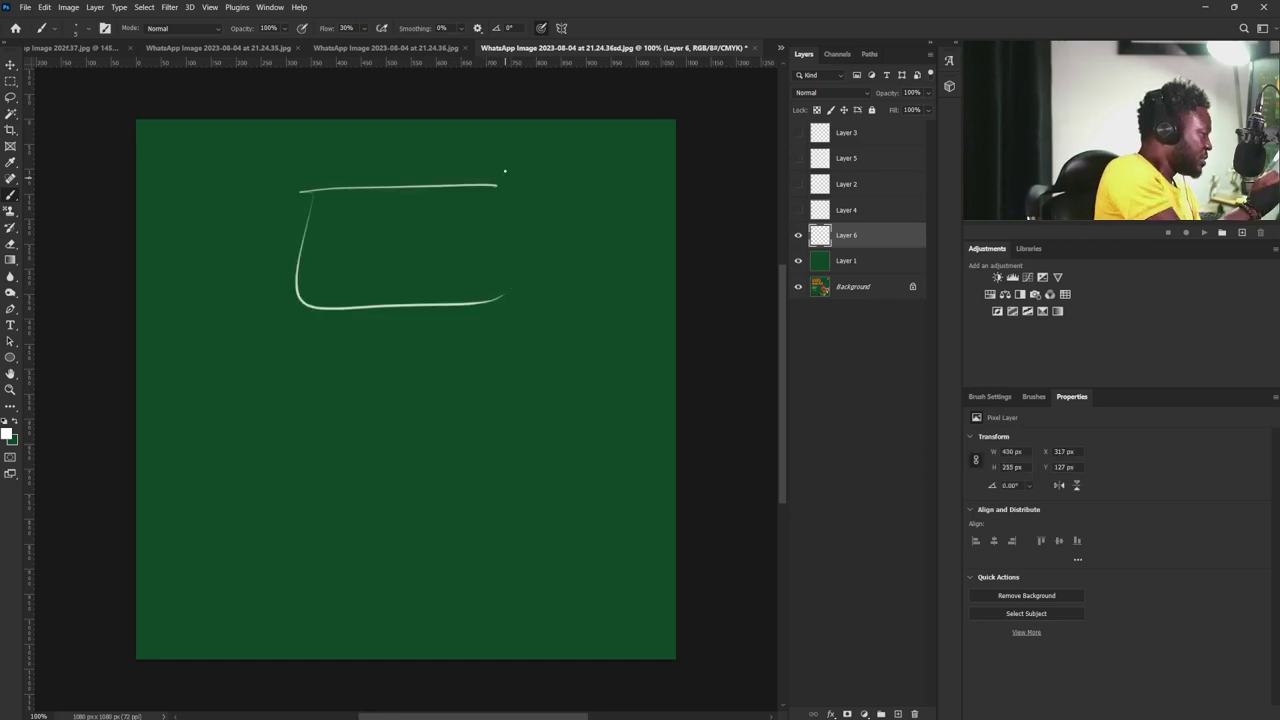
{"action": "left_click_drag", "start_coordinate": [504, 172], "coordinate": [508, 297]}
- Draw a second box below the first and a third box beneath it
{"action": "left_click_drag", "start_coordinate": [304, 340], "coordinate": [514, 343]}
{"action": "mouse_move", "coordinate": [325, 342]}
{"action": "left_mouse_down"}
{"action": "mouse_move", "coordinate": [318, 443]}
{"action": "mouse_move", "coordinate": [442, 442]}
{"action": "left_mouse_up"}
{"action": "left_click_drag", "start_coordinate": [512, 333], "coordinate": [502, 446]}
{"action": "left_click_drag", "start_coordinate": [385, 440], "coordinate": [504, 447]}
{"action": "left_click_drag", "start_coordinate": [346, 484], "coordinate": [355, 597]}
{"action": "mouse_move", "coordinate": [358, 484]}
{"action": "left_mouse_down"}
{"action": "mouse_move", "coordinate": [494, 515]}
{"action": "mouse_move", "coordinate": [354, 590]}
{"action": "left_mouse_up"}
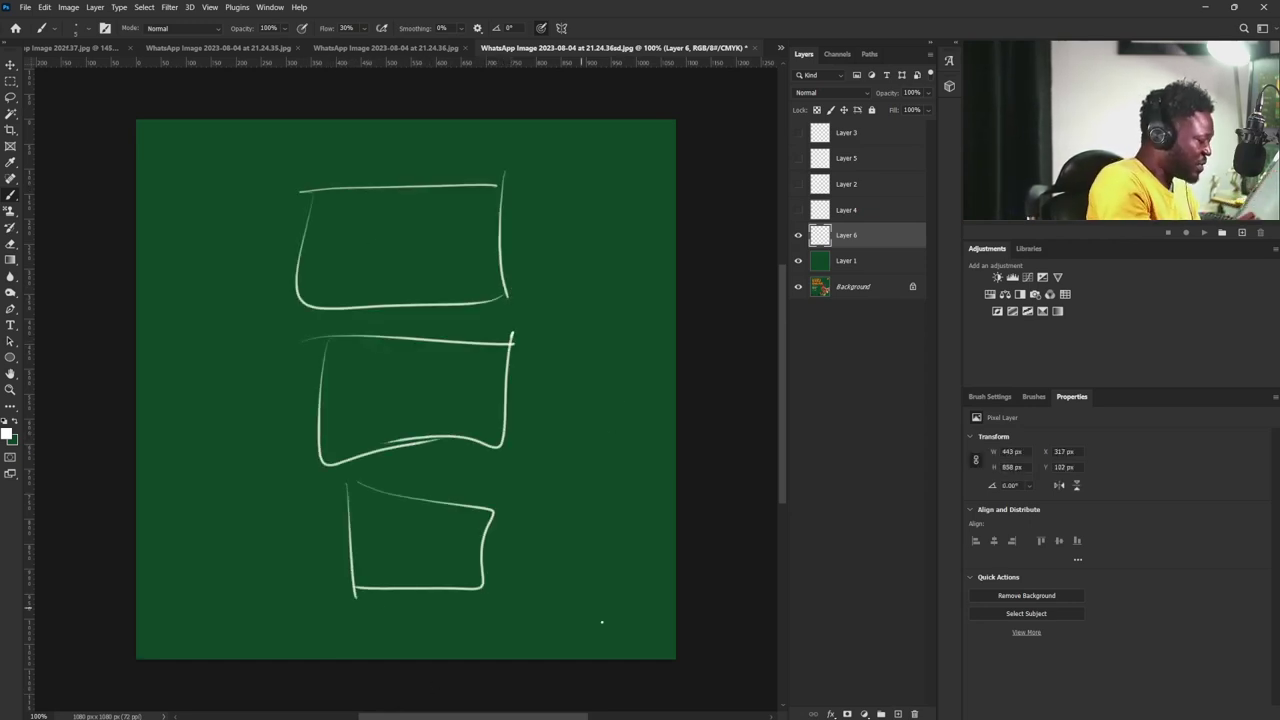
- Replace a bottom-right scribble with a placeholder scribble at the bottom left
{"action": "left_click_drag", "start_coordinate": [601, 620], "coordinate": [638, 606]}
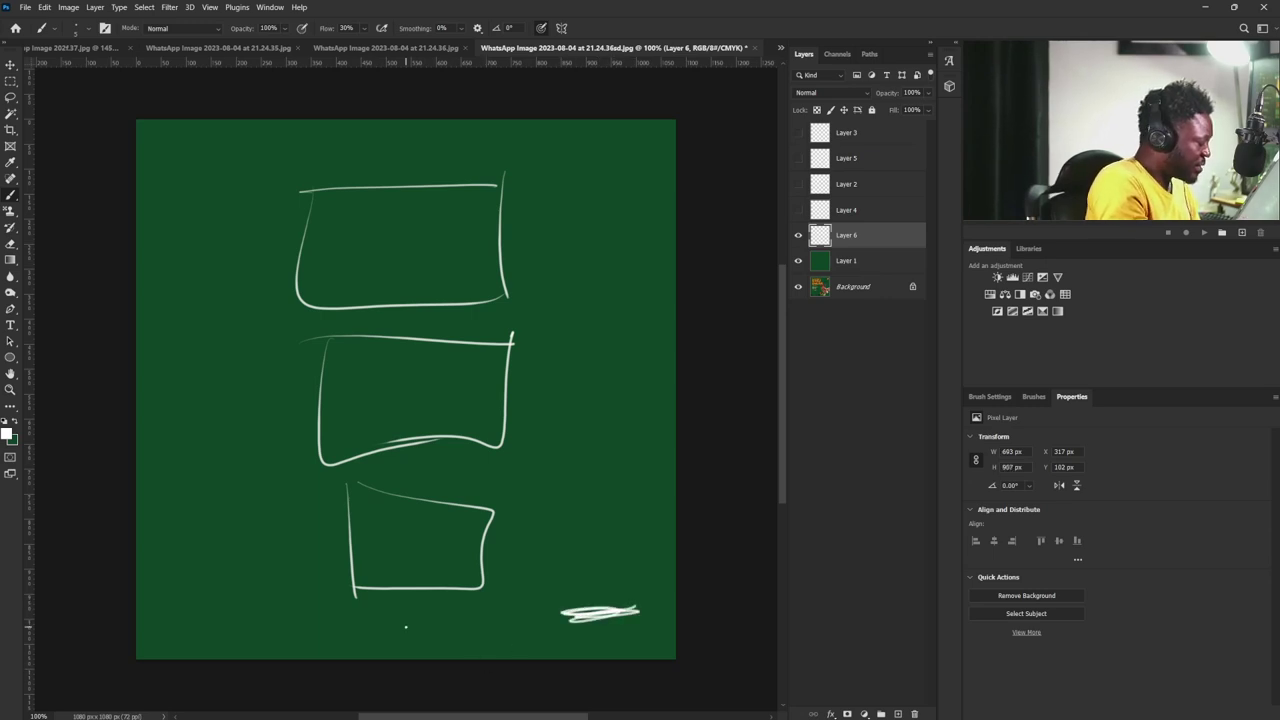
{"action": "key", "text": "ctrl+z"}
{"action": "mouse_move", "coordinate": [257, 603]}
{"action": "left_mouse_down"}
{"action": "mouse_move", "coordinate": [288, 604]}
{"action": "mouse_move", "coordinate": [174, 608]}
{"action": "left_mouse_up"}
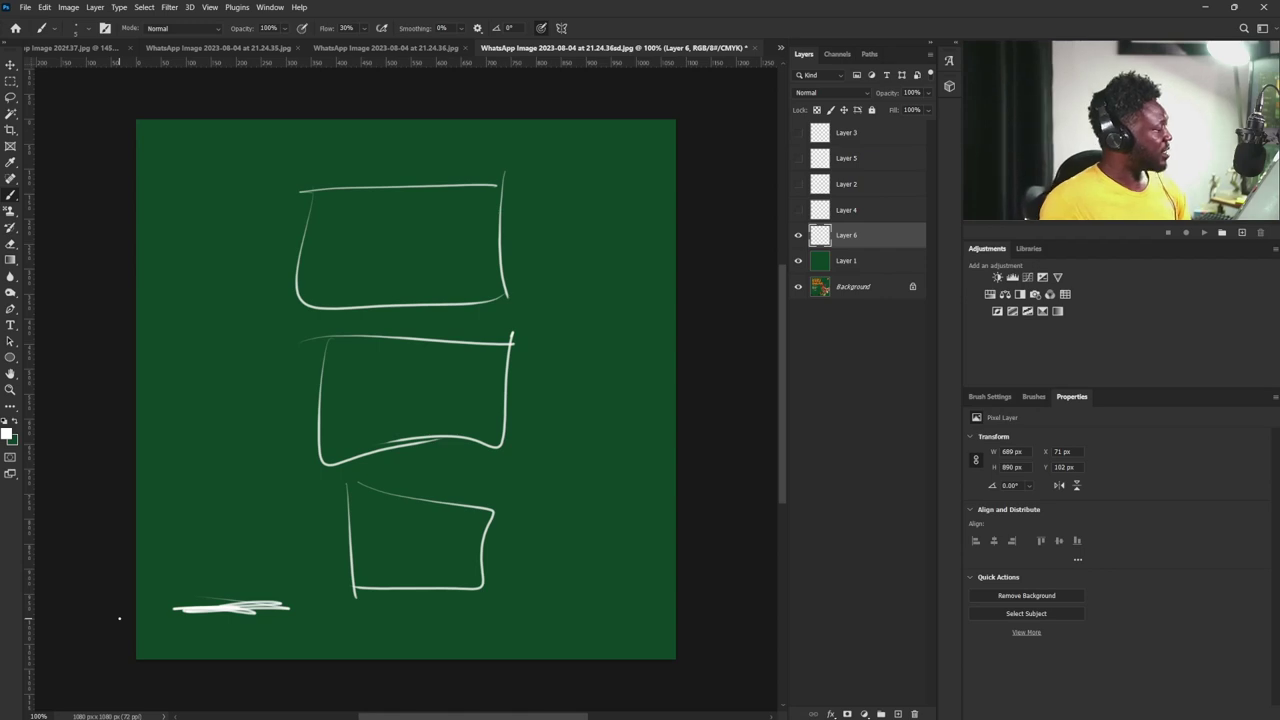